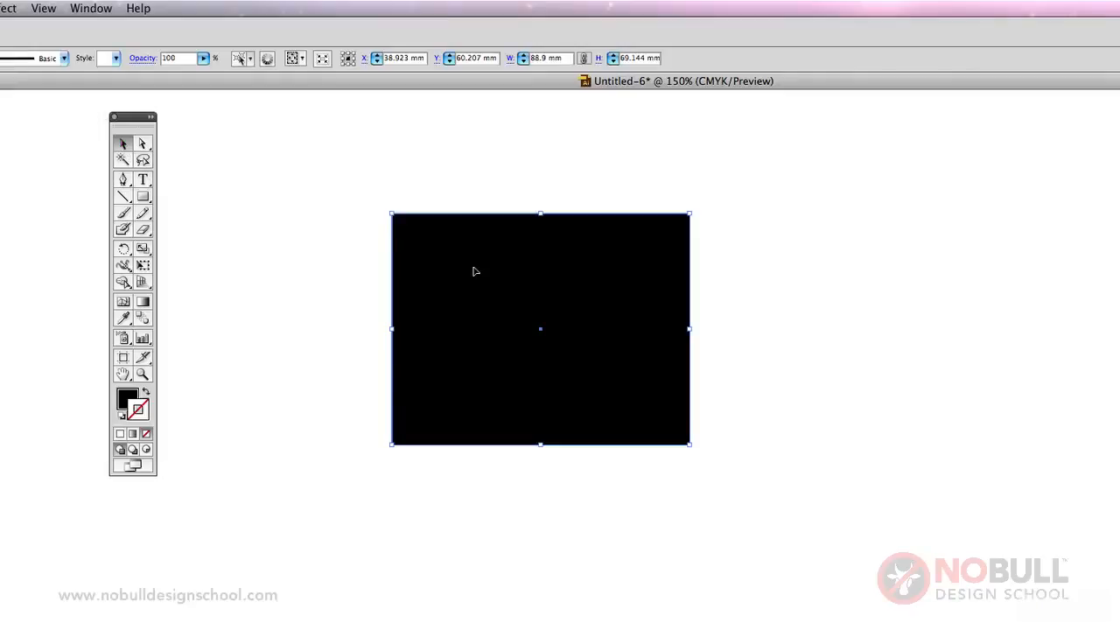
Scale the black rectangle from its upper-right corner to about 108 × 79 mm and reposition it near the middle of the canvas.
drag(529, 289, 576, 351)
click(709, 350)
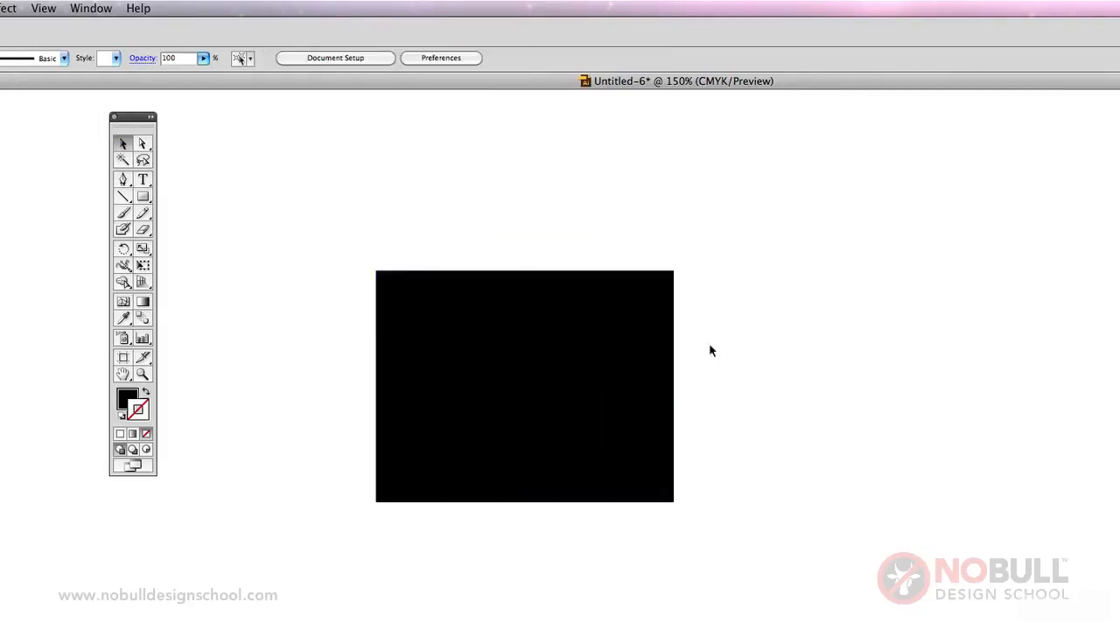
click(668, 340)
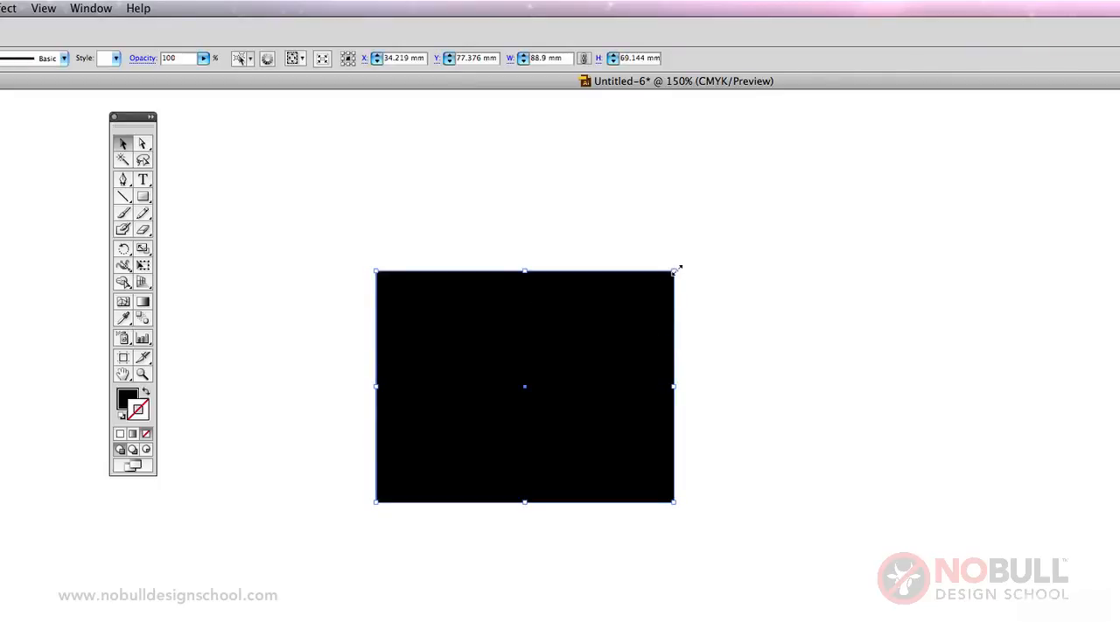
drag(673, 271, 740, 236)
drag(689, 353, 641, 354)
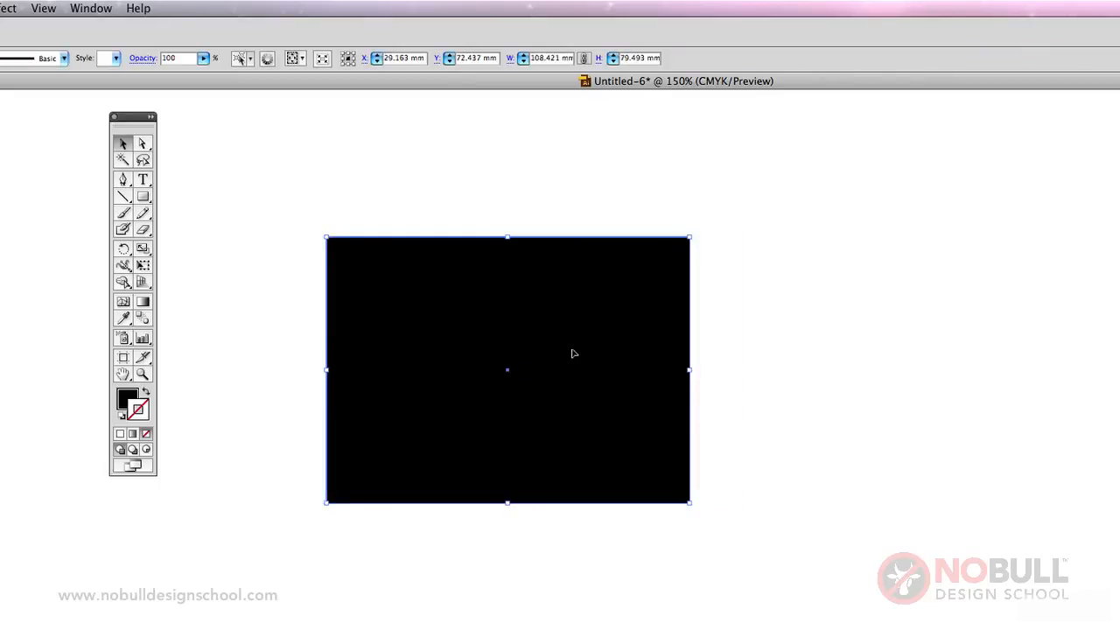
drag(573, 353, 606, 314)
click(781, 340)
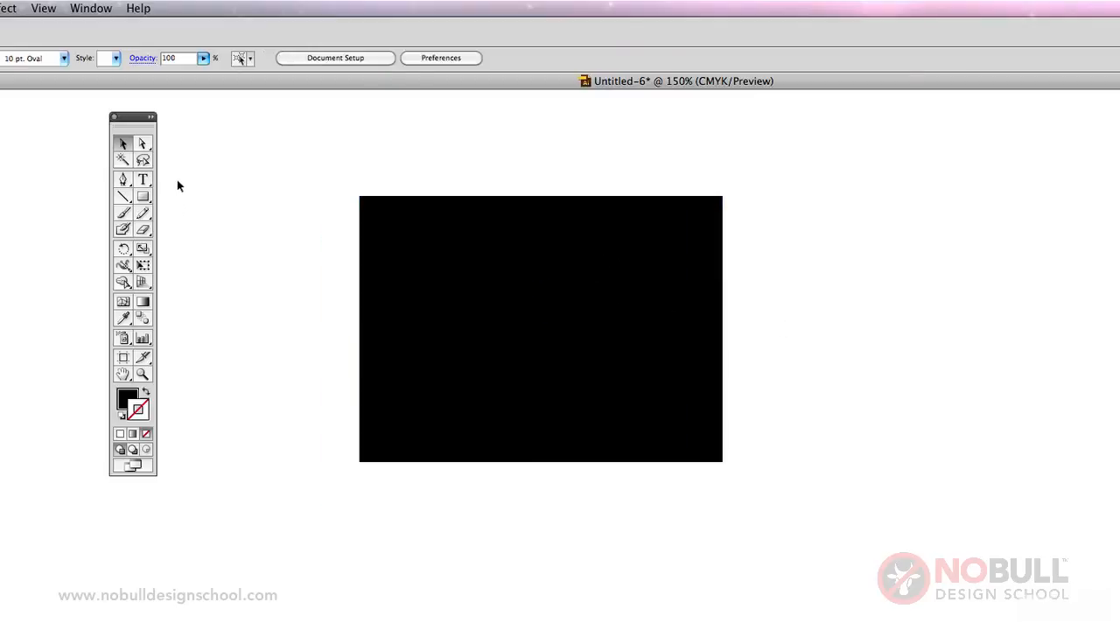
Try stretching the black rectangle by its right edge and its upper-right corner point with Direct Selection, undoing each change.
click(144, 146)
drag(723, 282, 977, 301)
key(super+z)
click(741, 175)
drag(727, 200, 823, 138)
key(super+z)
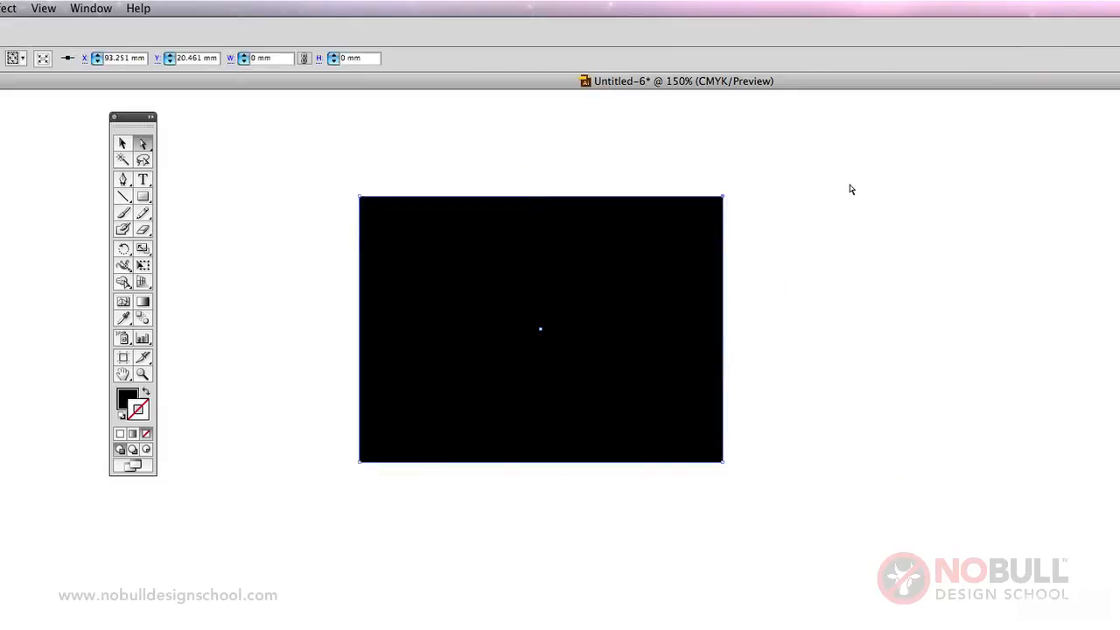
key(super+z)
Move the whole black rectangle by its centre point with Direct Selection, bring it back near the canvas middle, and deselect it.
click(541, 329)
drag(542, 348, 783, 385)
drag(748, 320, 538, 272)
click(123, 144)
click(166, 219)
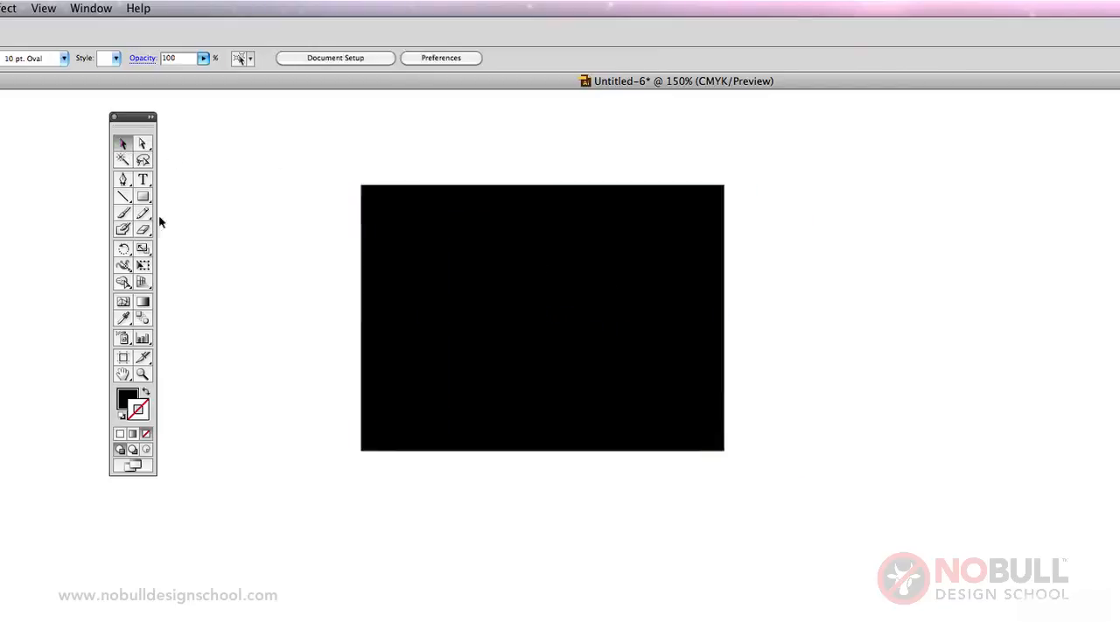
Draw a second rectangle about 82 × 52 mm overlapping the black one's lower-right corner, and fill it with cyan blue.
click(144, 197)
drag(588, 349, 863, 523)
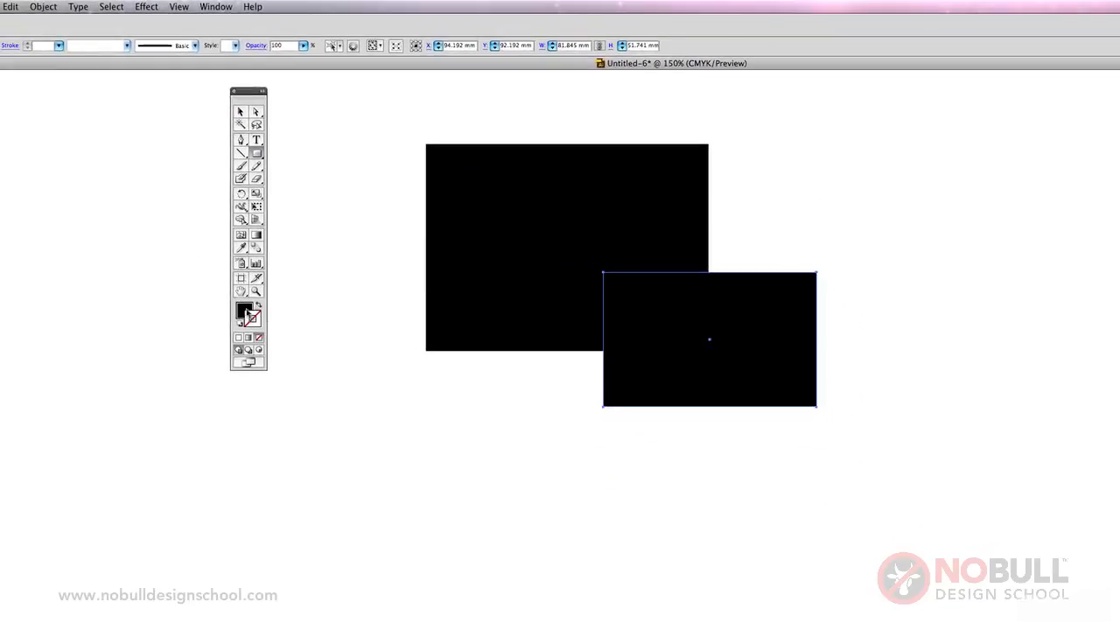
click(244, 310)
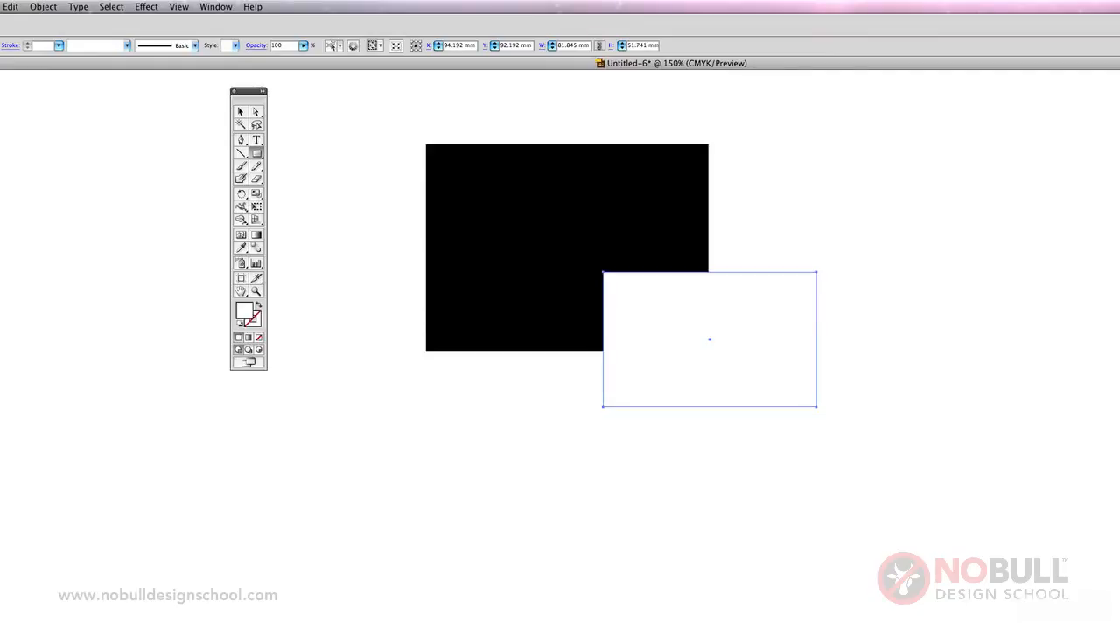
click(241, 112)
click(407, 172)
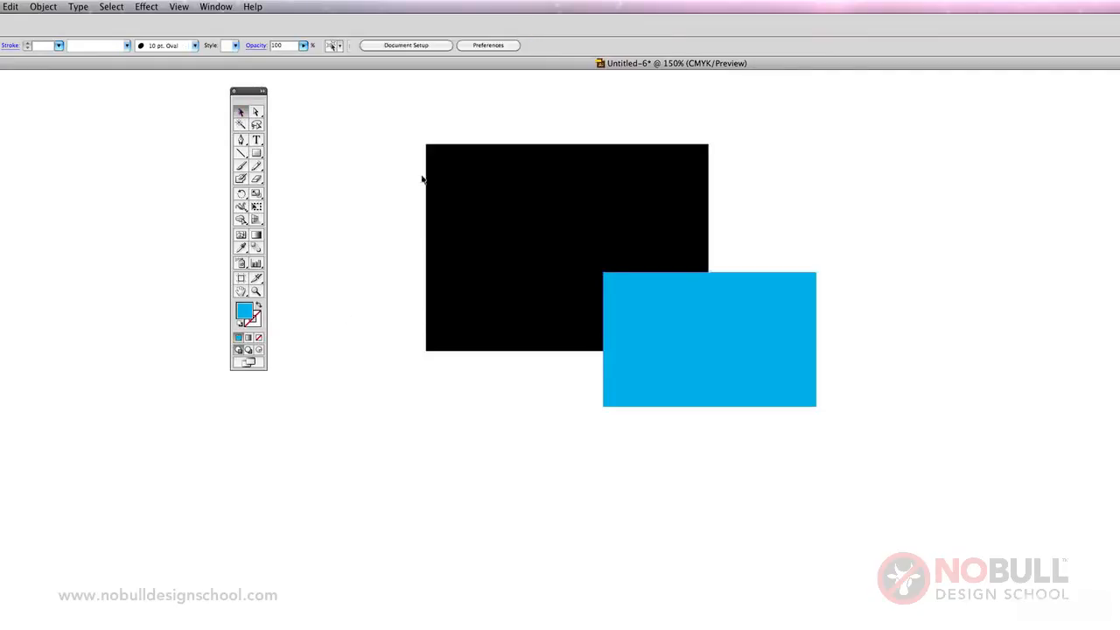
Group the black and blue rectangles and deselect them.
click(568, 218)
shift+click(754, 380)
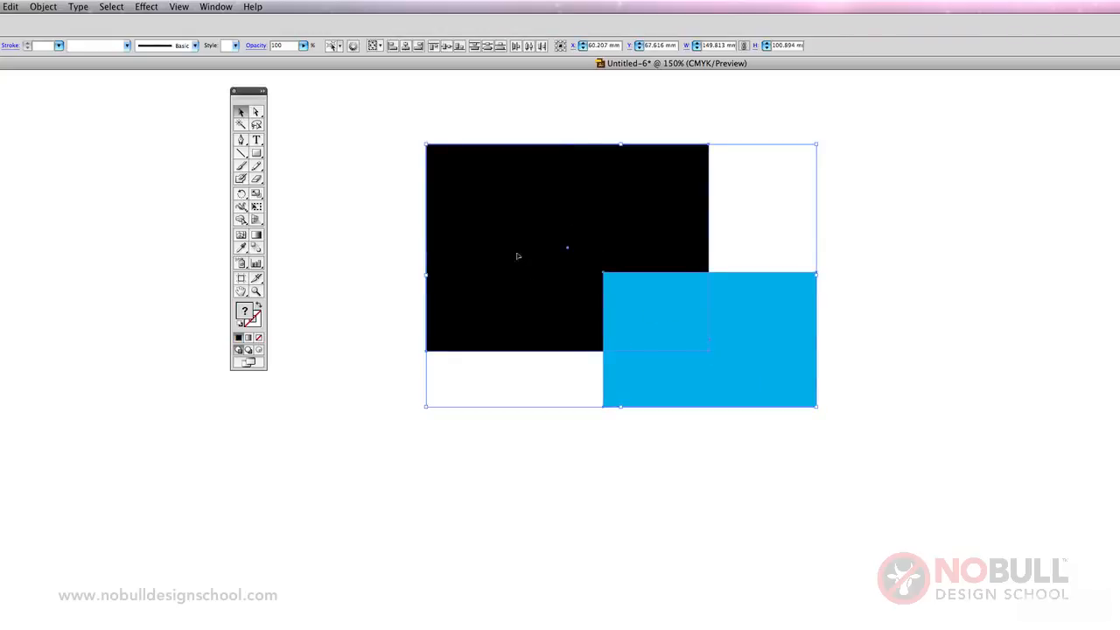
click(43, 6)
click(50, 50)
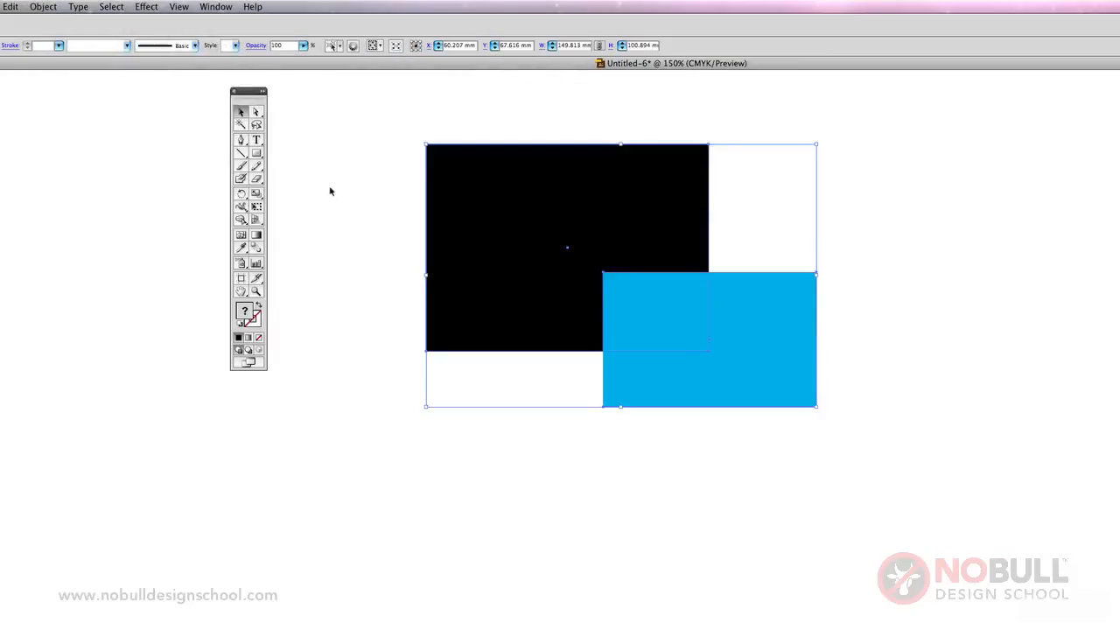
click(330, 191)
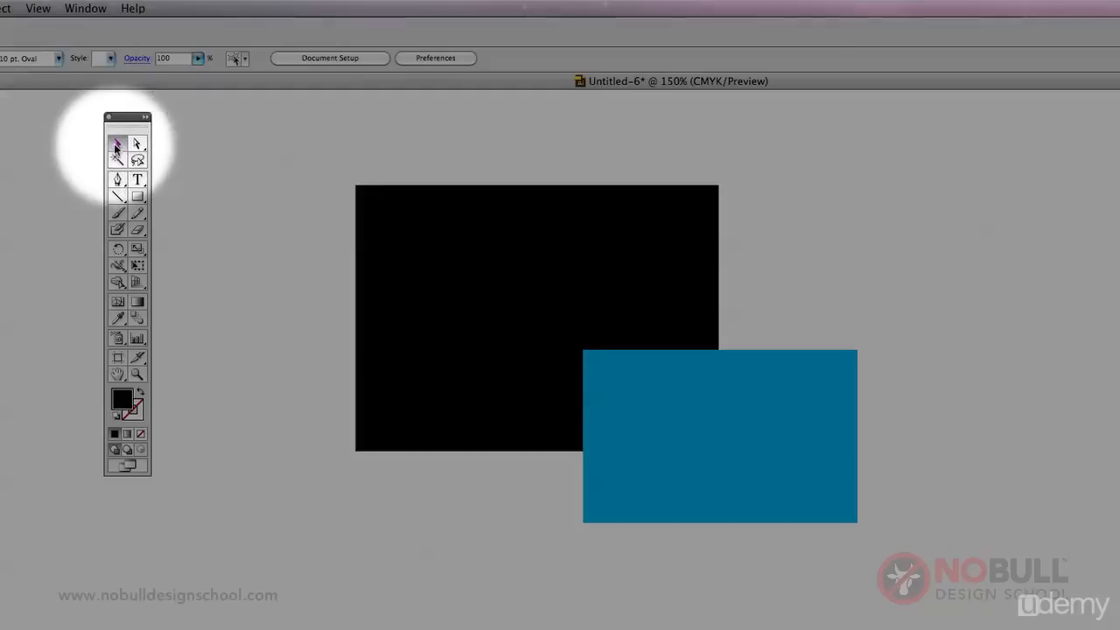
Move the grouped rectangles together up and left to about X 39 mm, Y 54 mm with the Selection tool, and deselect.
click(495, 375)
drag(496, 376, 536, 243)
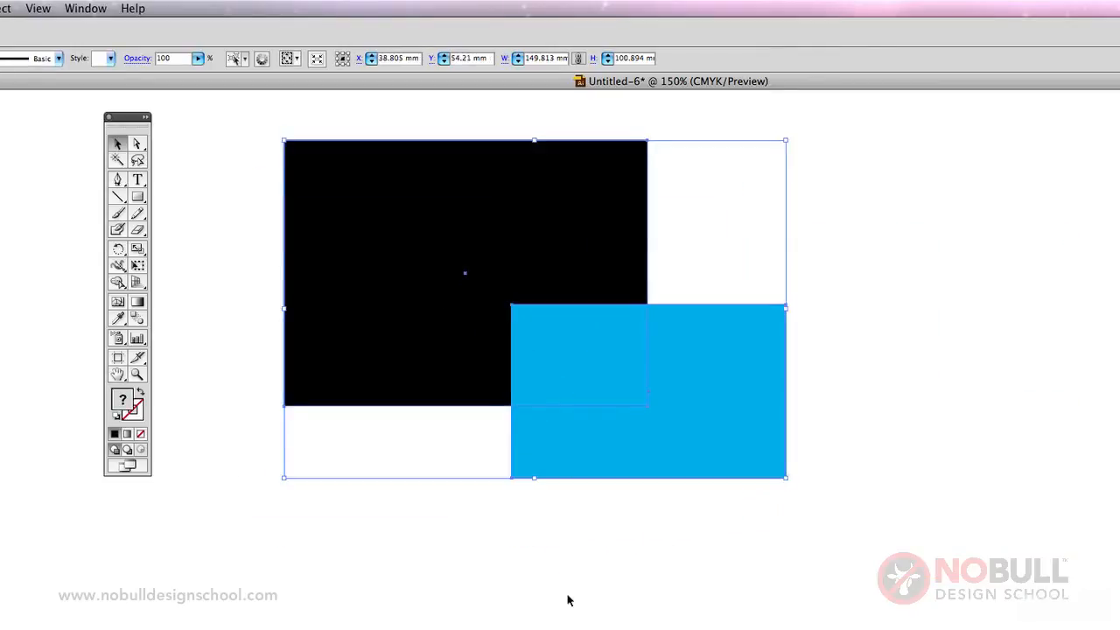
click(567, 600)
Move only the blue rectangle within the group down and right, clear of the black one, to about X 127 mm, Y 96 mm.
click(139, 149)
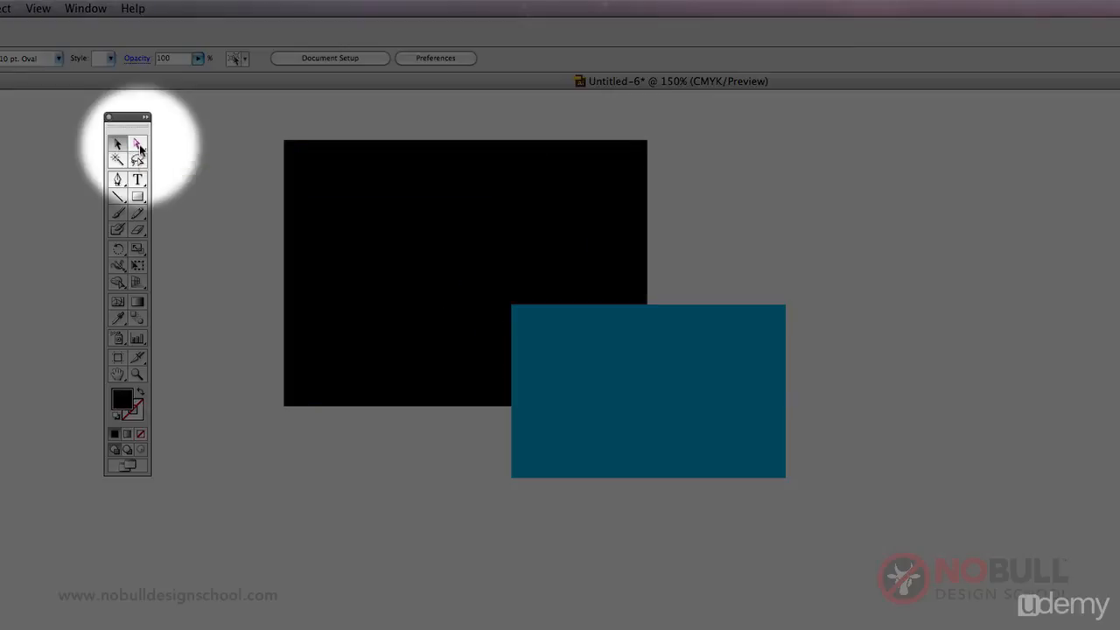
click(671, 354)
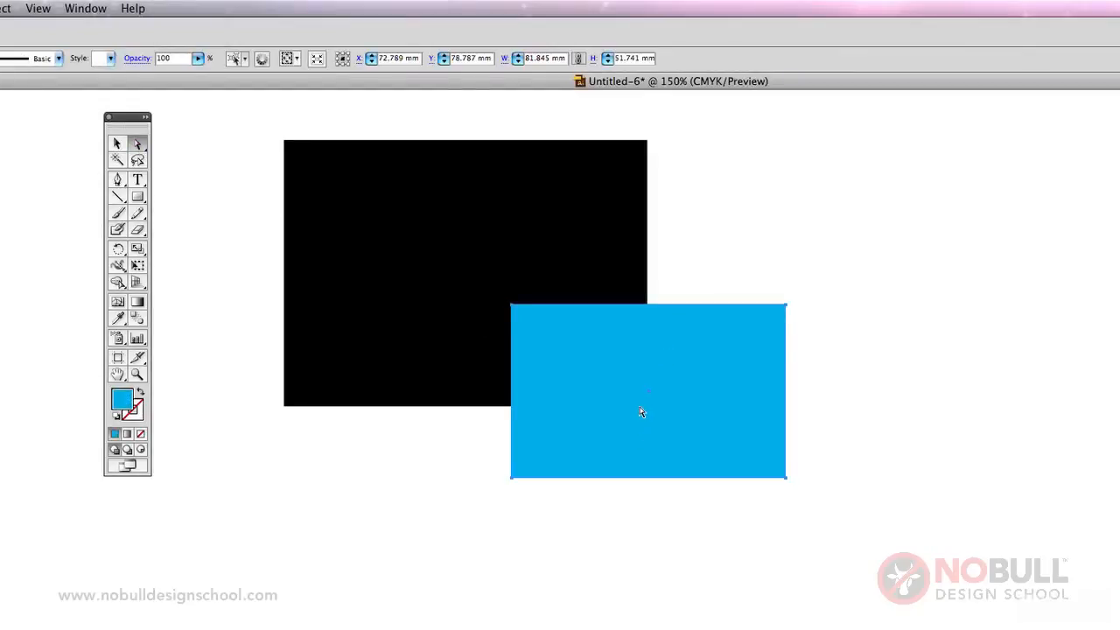
drag(639, 412, 869, 483)
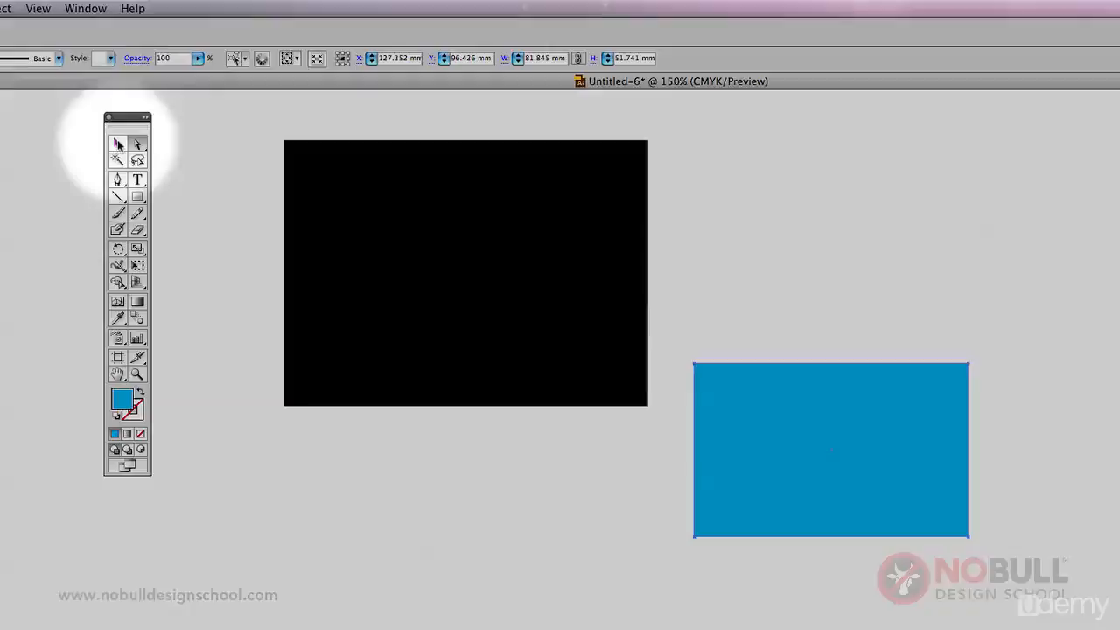
Shift the whole group slightly upward with the Selection tool.
click(117, 144)
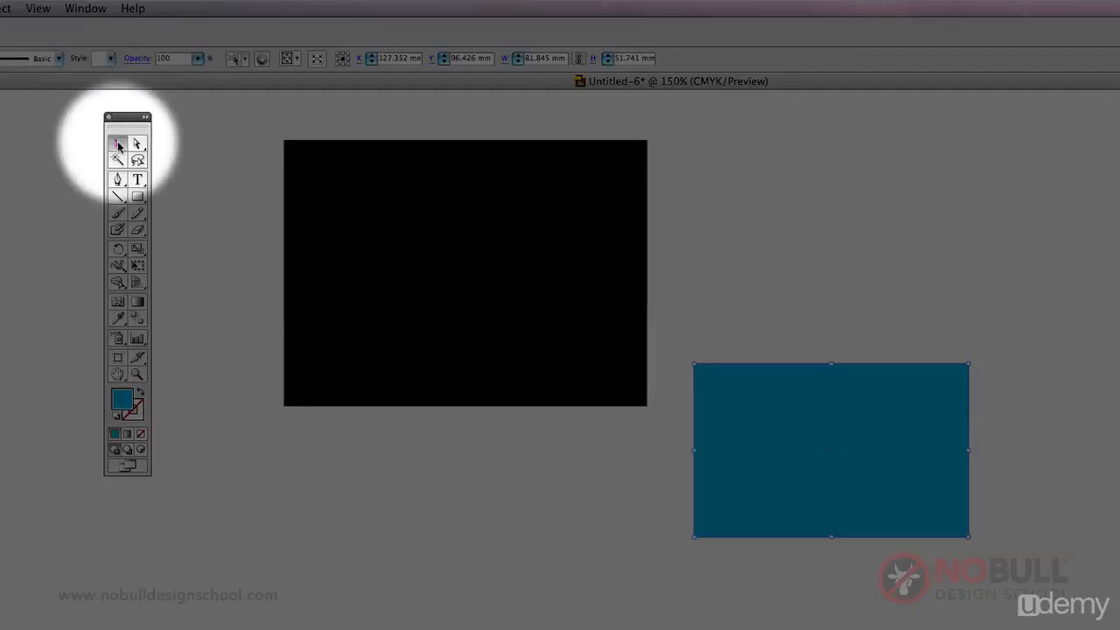
click(458, 301)
drag(459, 300, 466, 268)
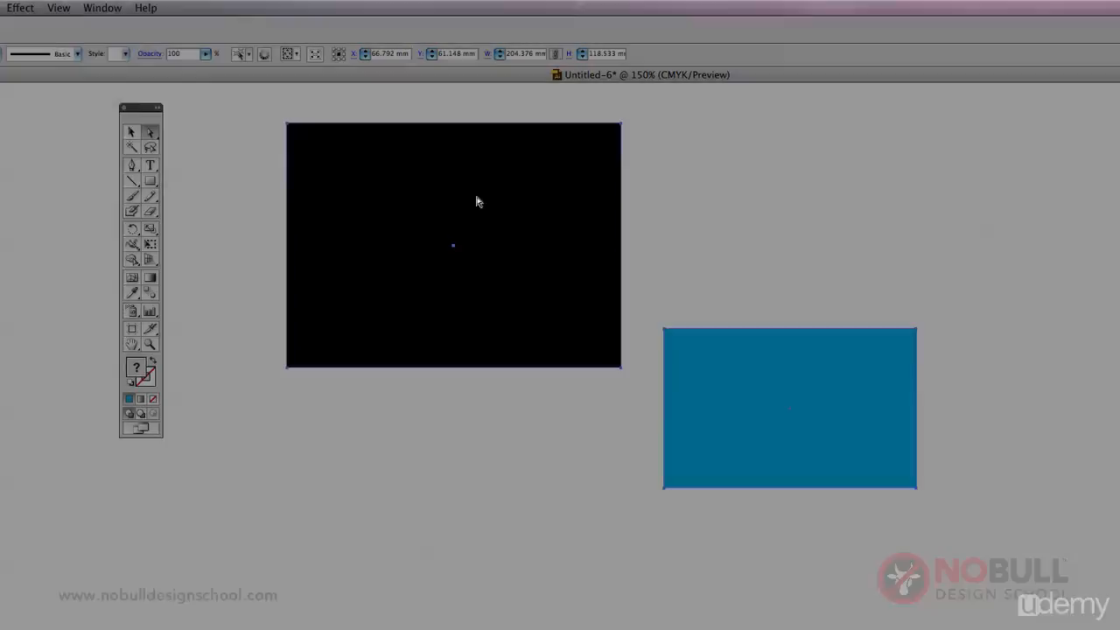
Try pulling the blue rectangle's upper-right and lower-left corner points outward with Direct Selection, undoing each distortion, and deselect.
click(936, 324)
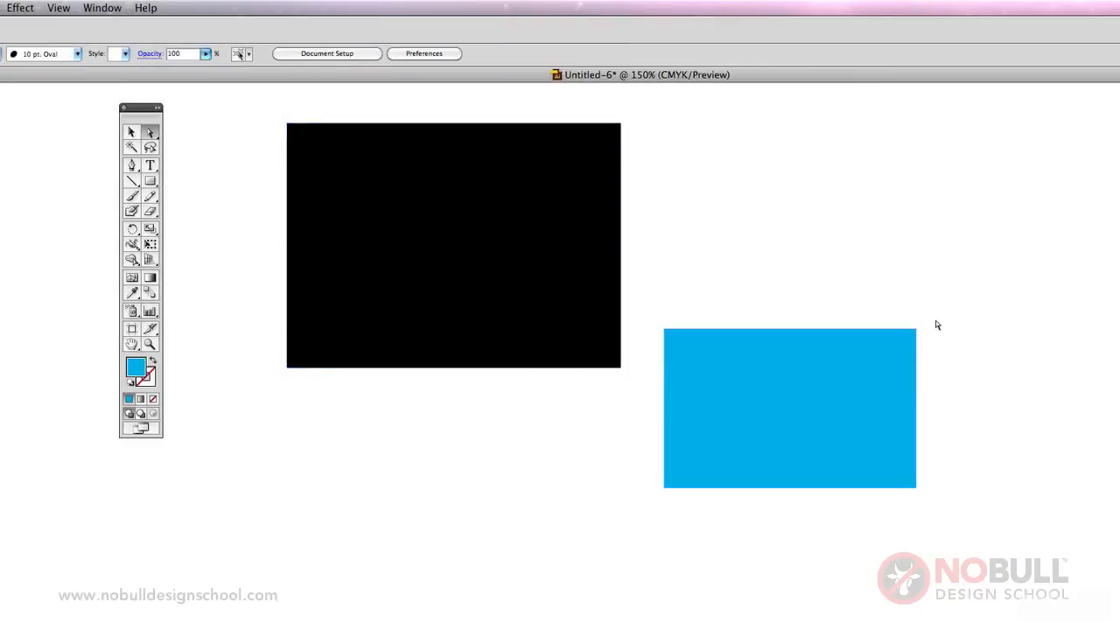
drag(916, 330, 1018, 211)
key(super+z)
click(1012, 320)
click(918, 490)
drag(664, 490, 649, 596)
key(super+z)
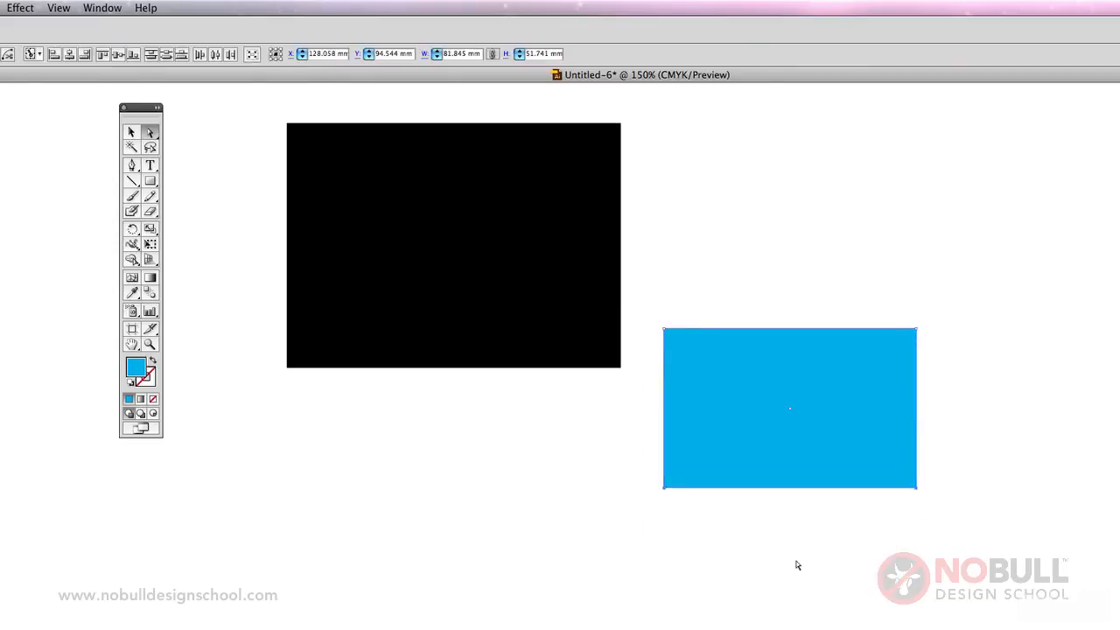
click(795, 565)
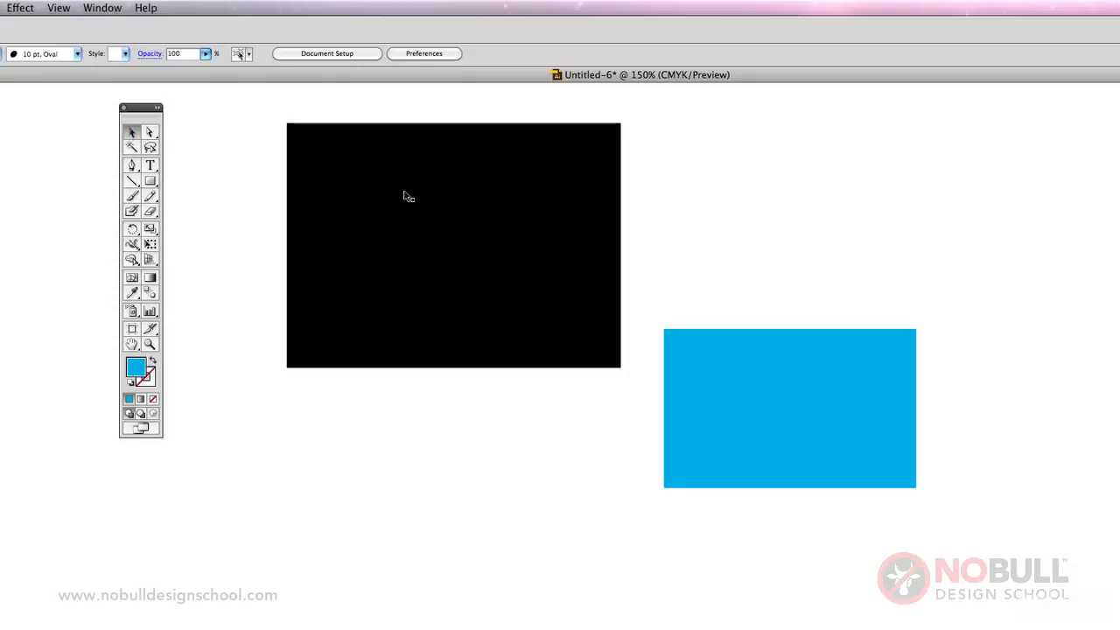
Move the whole group down and right with the Selection tool and back up toward its starting place.
click(473, 208)
drag(477, 189, 794, 359)
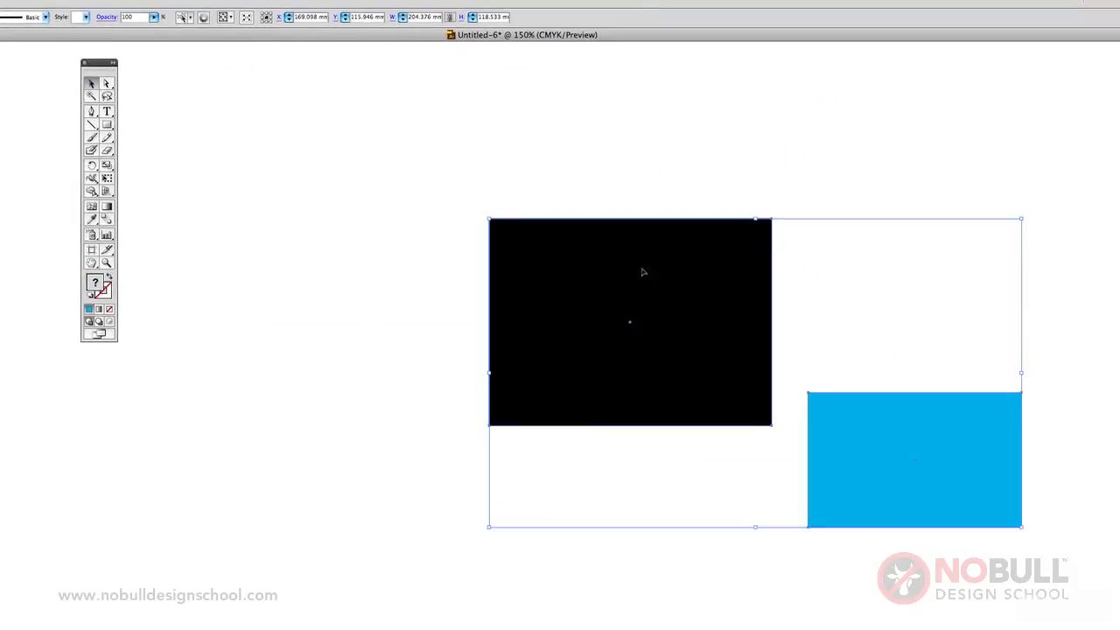
drag(642, 272, 374, 159)
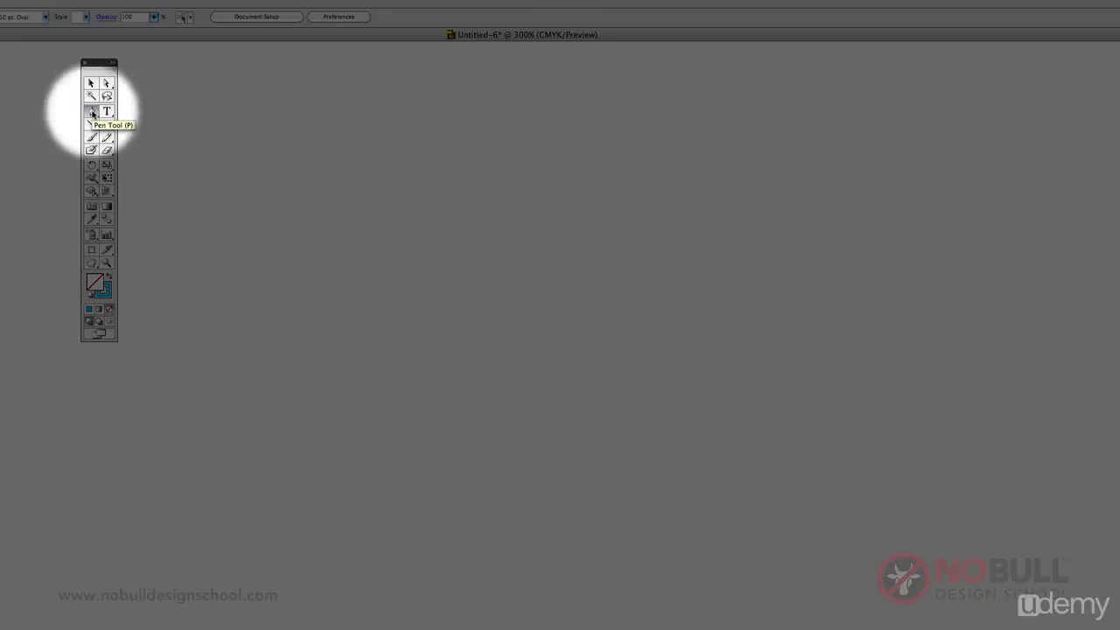
Draw a closed, straight-sided seven-point outline with a deep notch in its upper side using the Pen tool, and delete it.
click(91, 112)
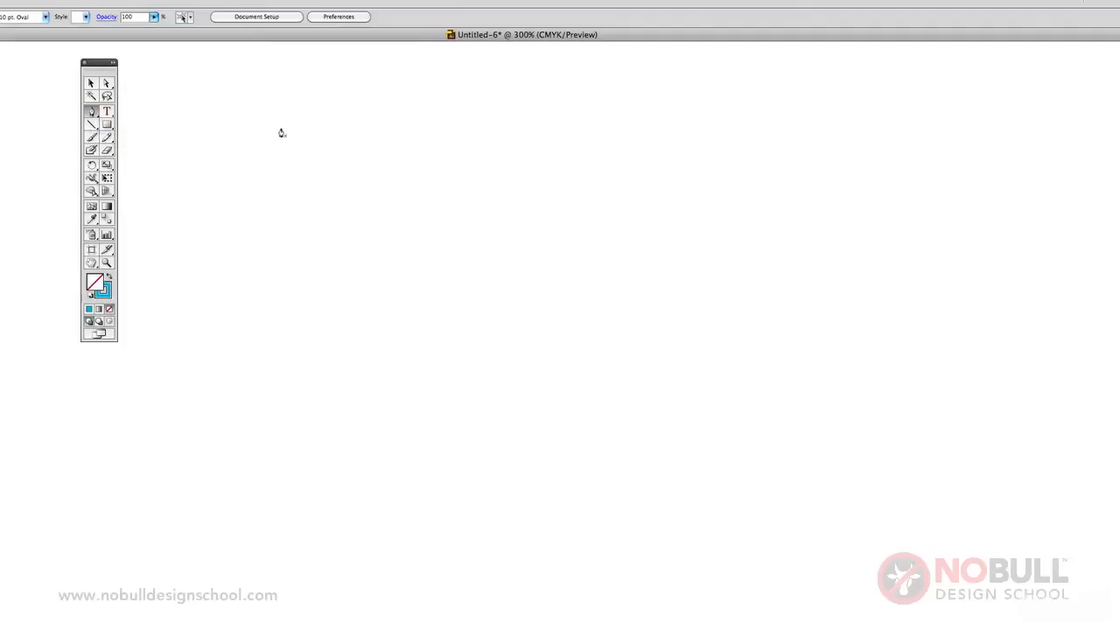
click(446, 155)
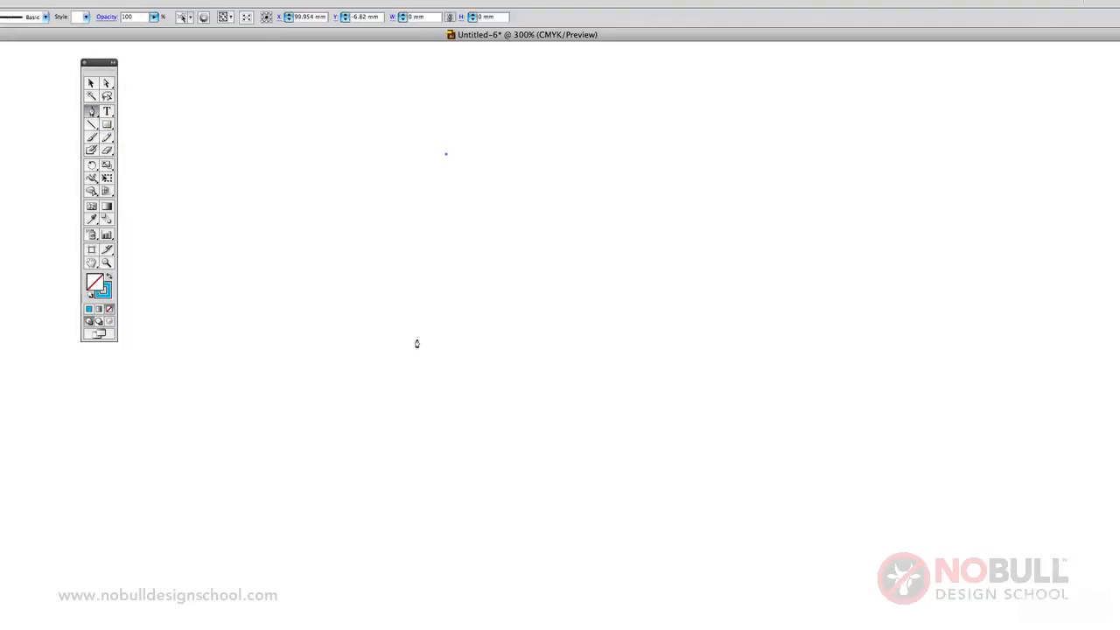
click(417, 339)
click(639, 380)
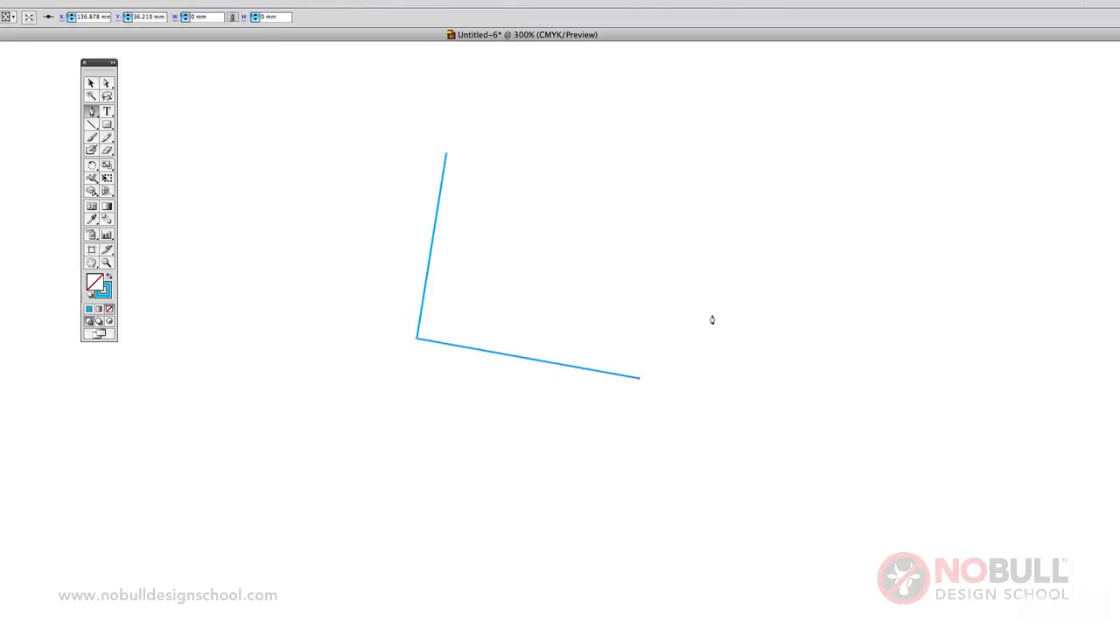
click(744, 239)
click(683, 134)
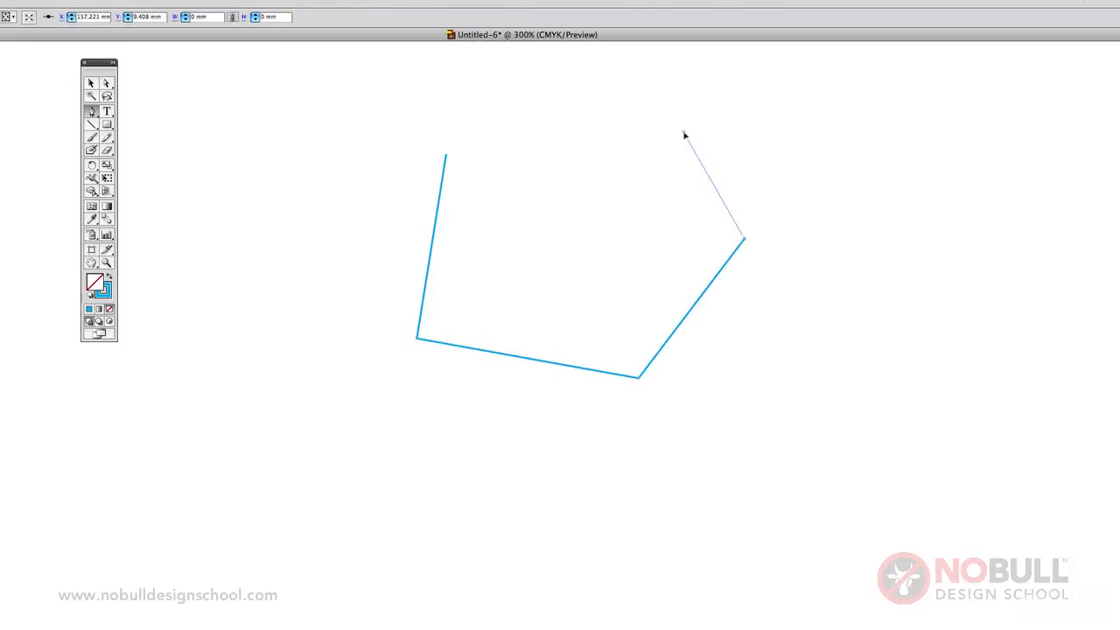
click(615, 267)
click(591, 123)
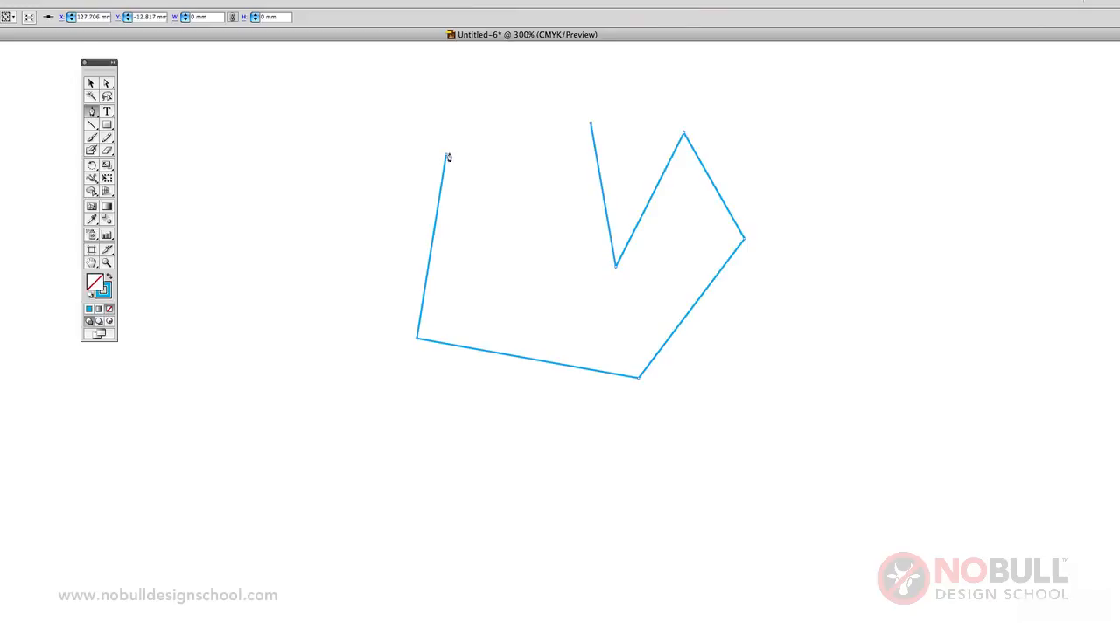
click(447, 157)
click(91, 83)
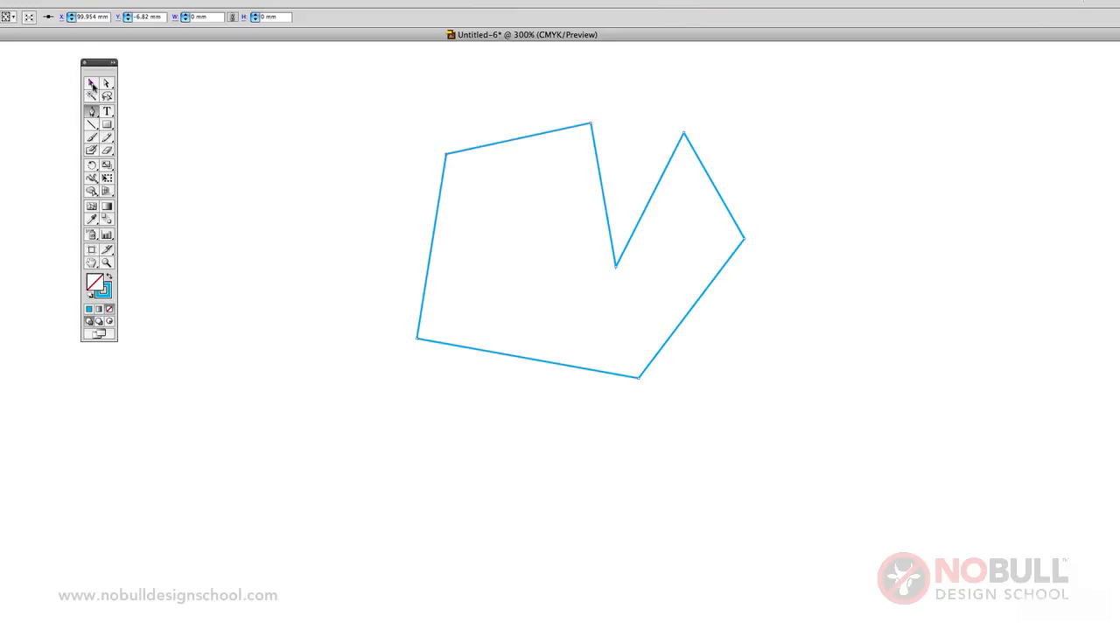
key(Delete)
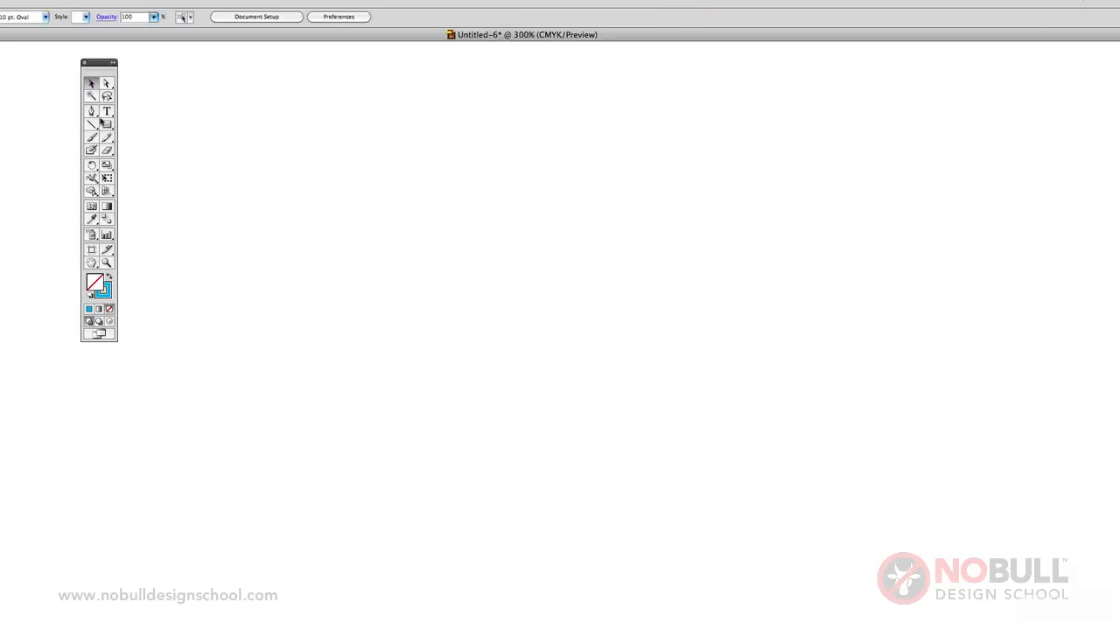
Draw an open Pen path of four right-angled segments, each about 43 to 45 mm long, running down, right, up and right.
click(91, 111)
click(423, 134)
shift+click(421, 358)
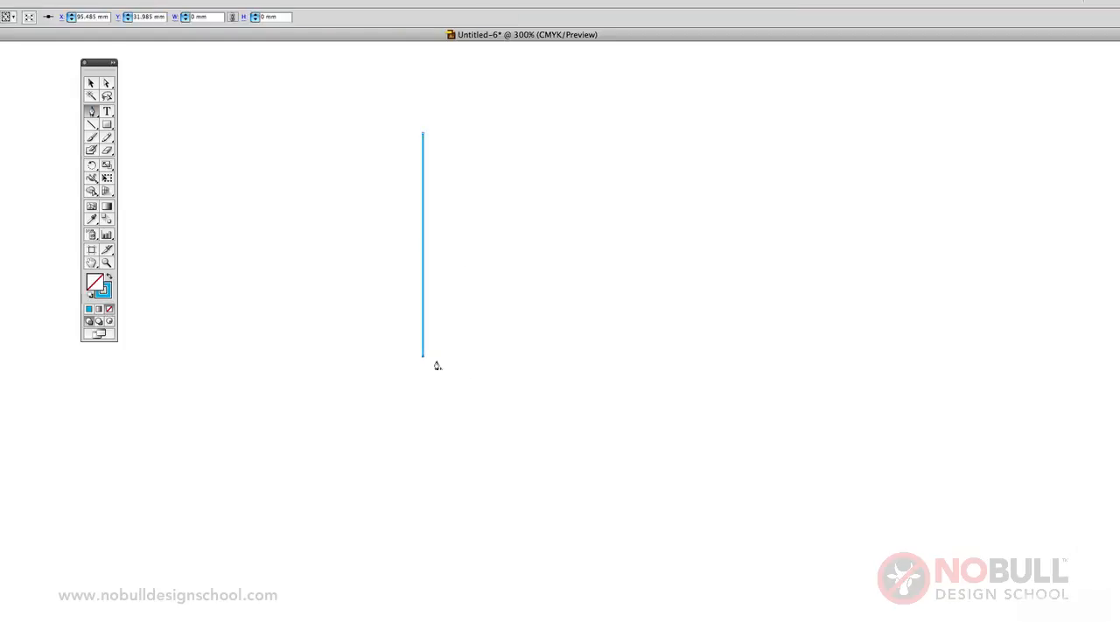
shift+click(657, 358)
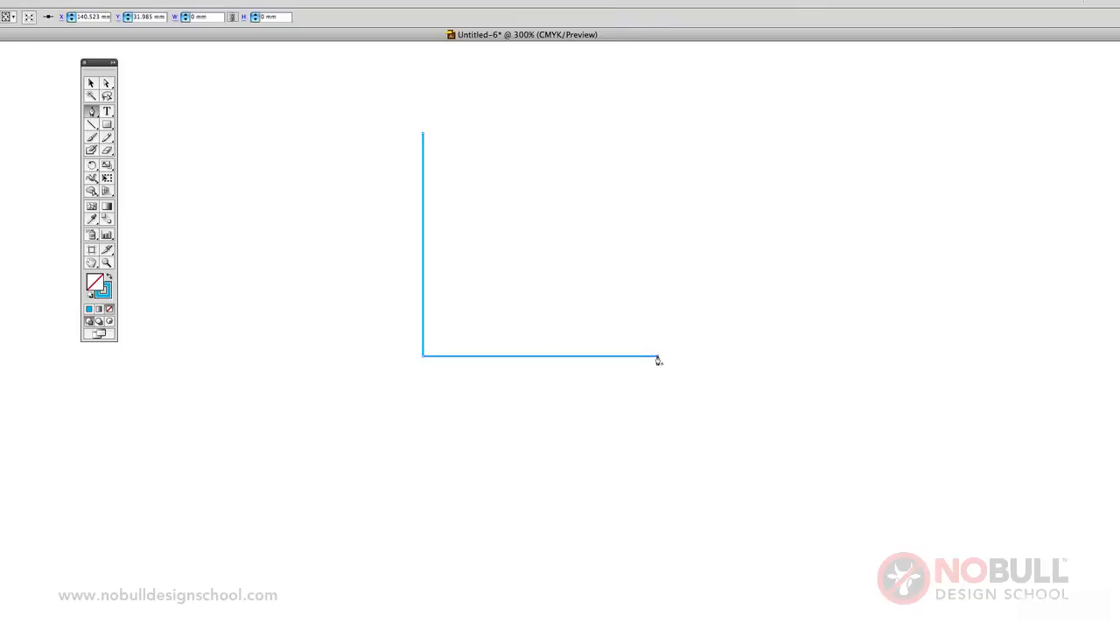
shift+click(650, 131)
shift+click(879, 128)
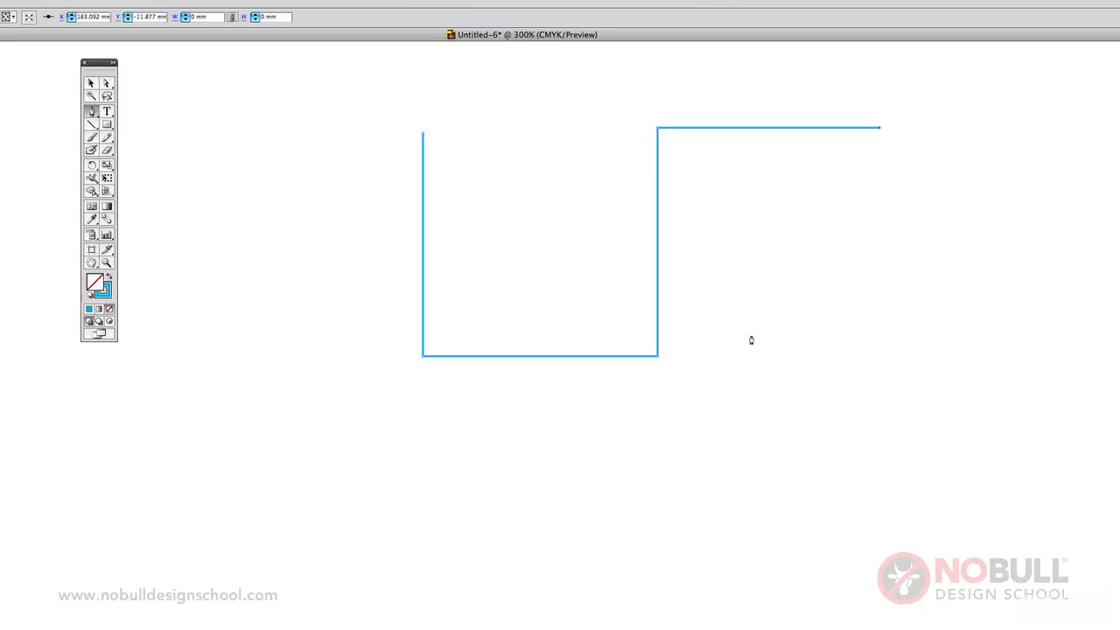
Continue the path with four 45° diagonal segments running down-left, down-right, up-right and up-left, leaving it open.
click(686, 320)
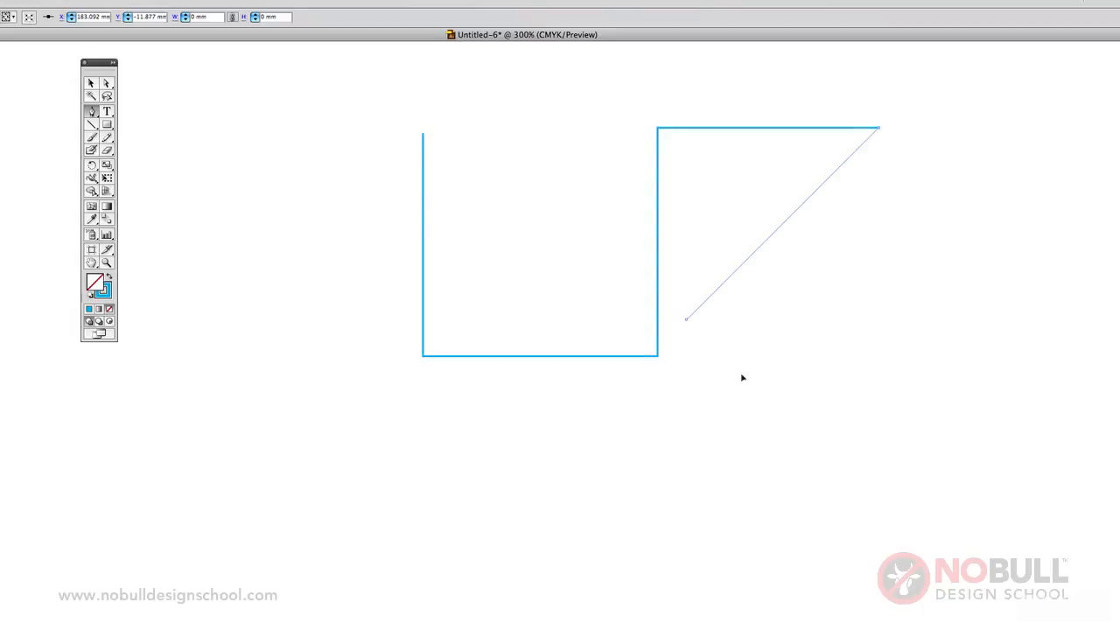
shift+click(910, 508)
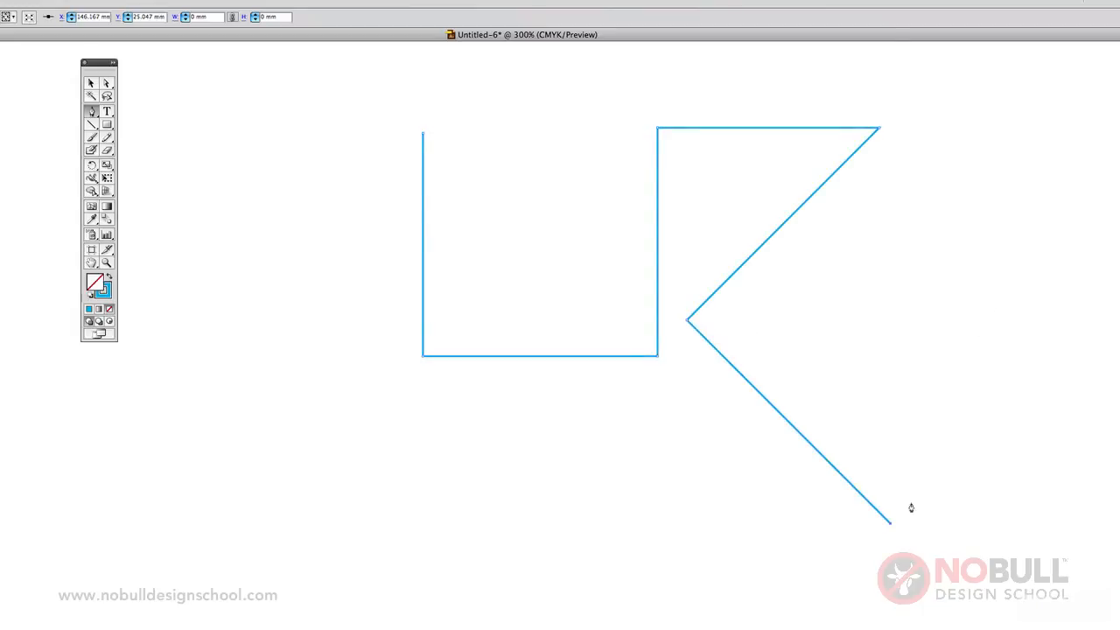
shift+click(1080, 322)
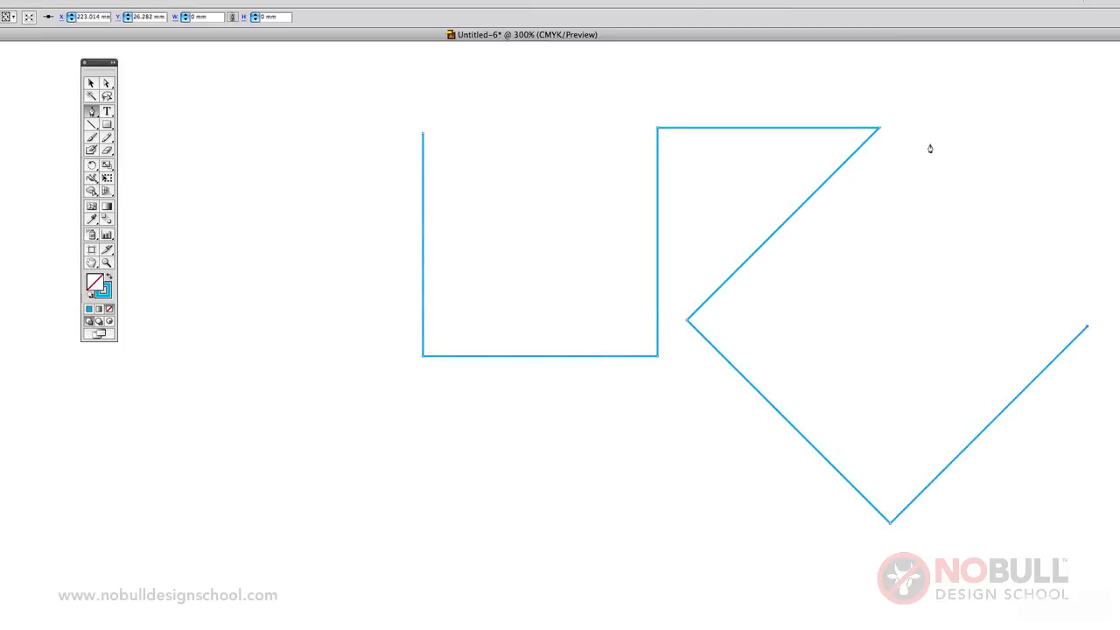
shift+click(937, 175)
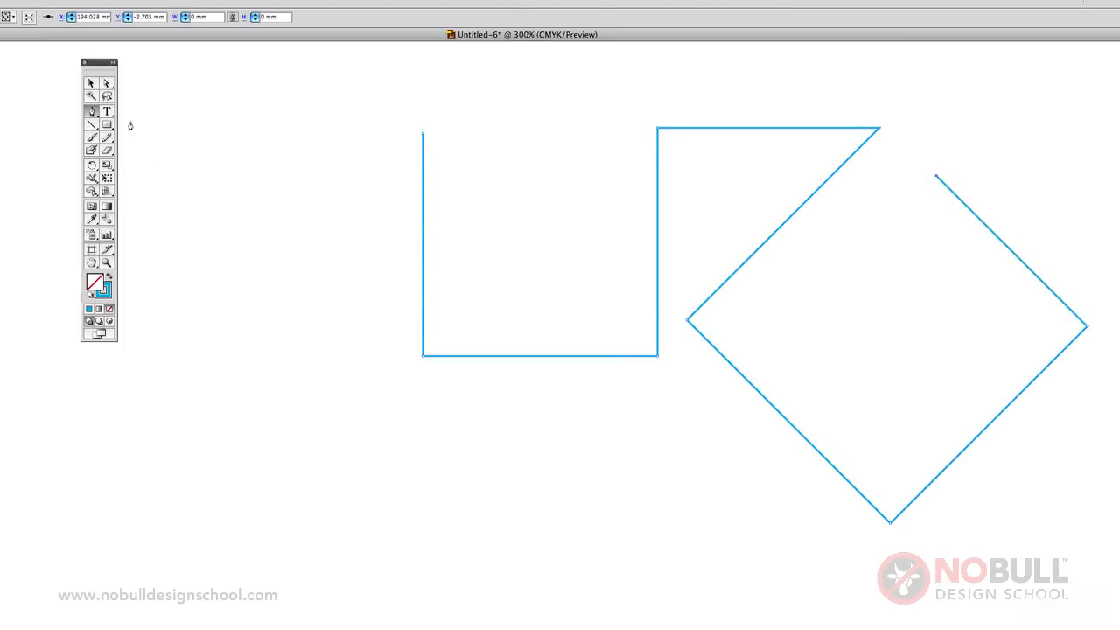
Delete the straight-segment path and draw a closed, curved five-point outline with a sharp upper-left tip using the Pen tool.
click(92, 84)
key(Delete)
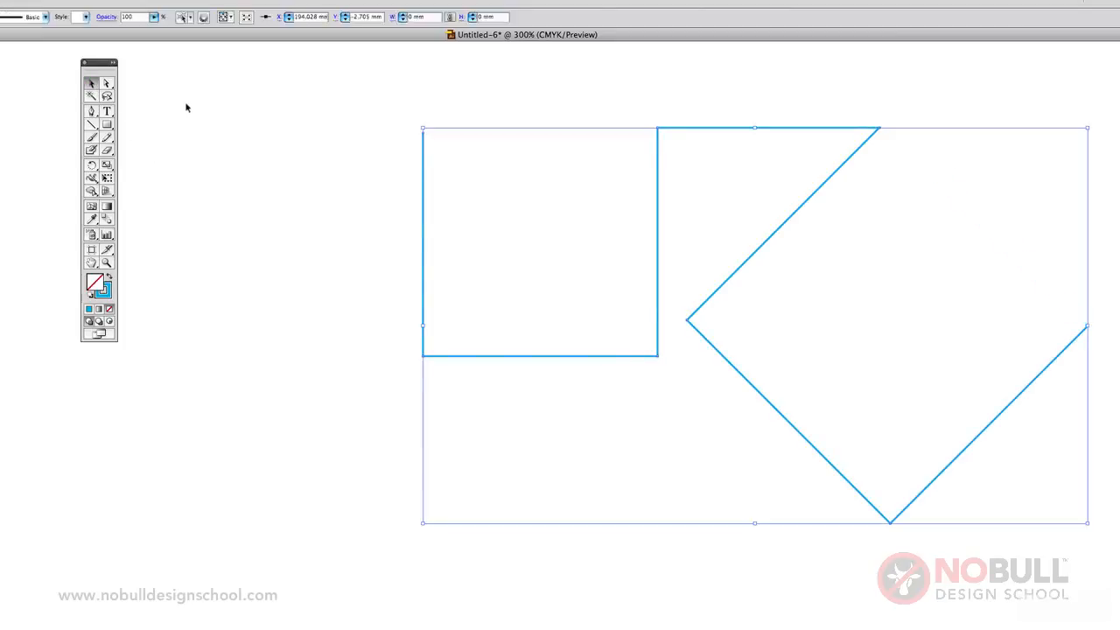
click(91, 111)
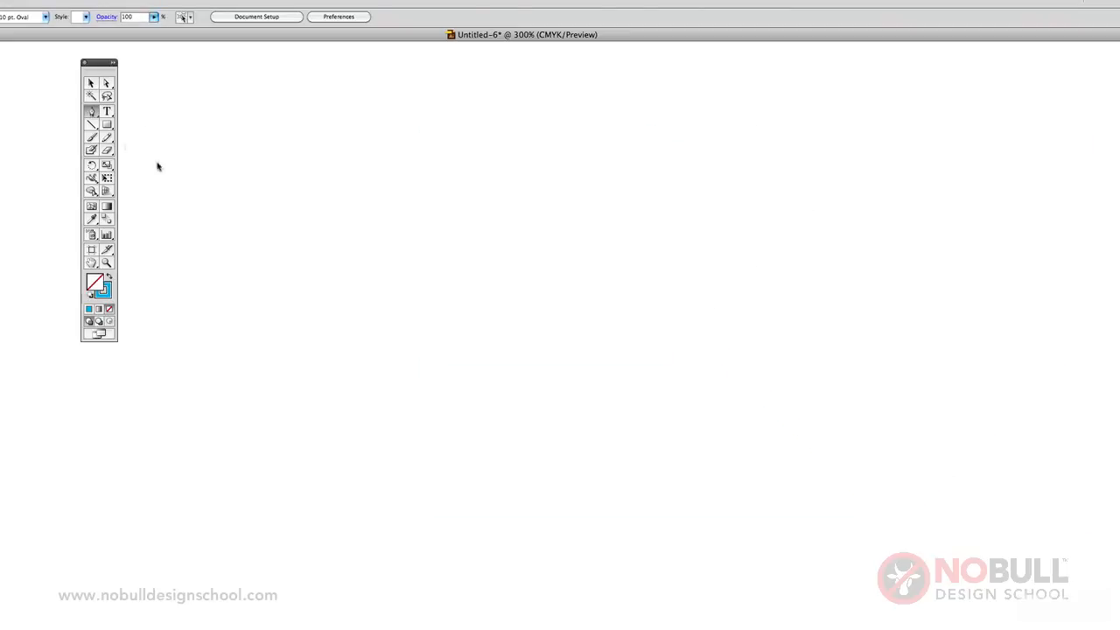
click(358, 141)
click(569, 346)
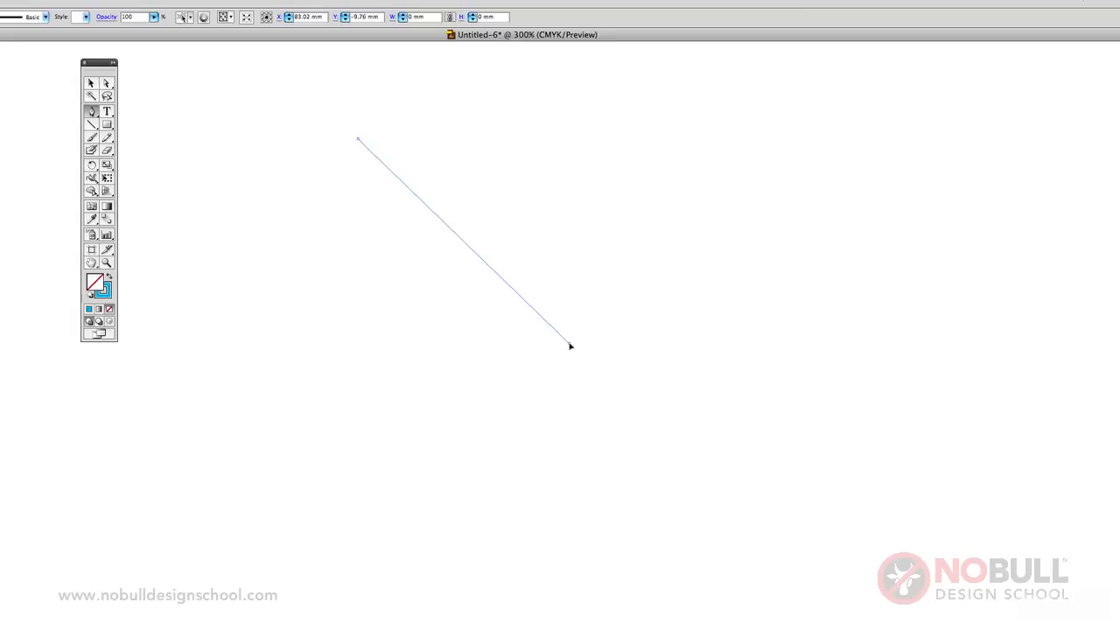
drag(570, 347, 552, 487)
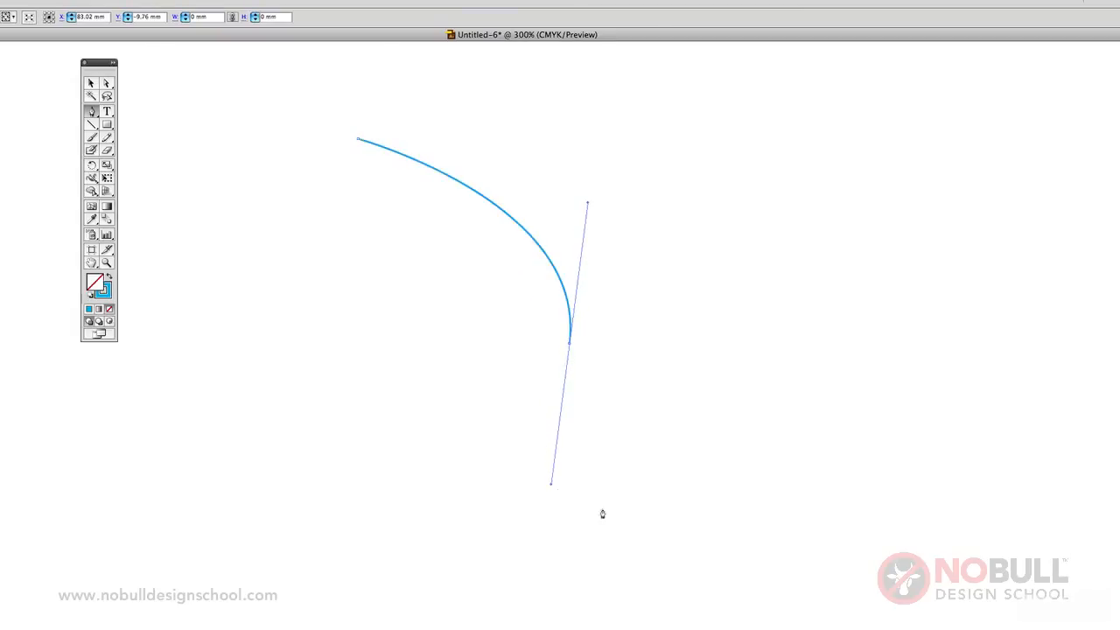
drag(757, 486, 813, 455)
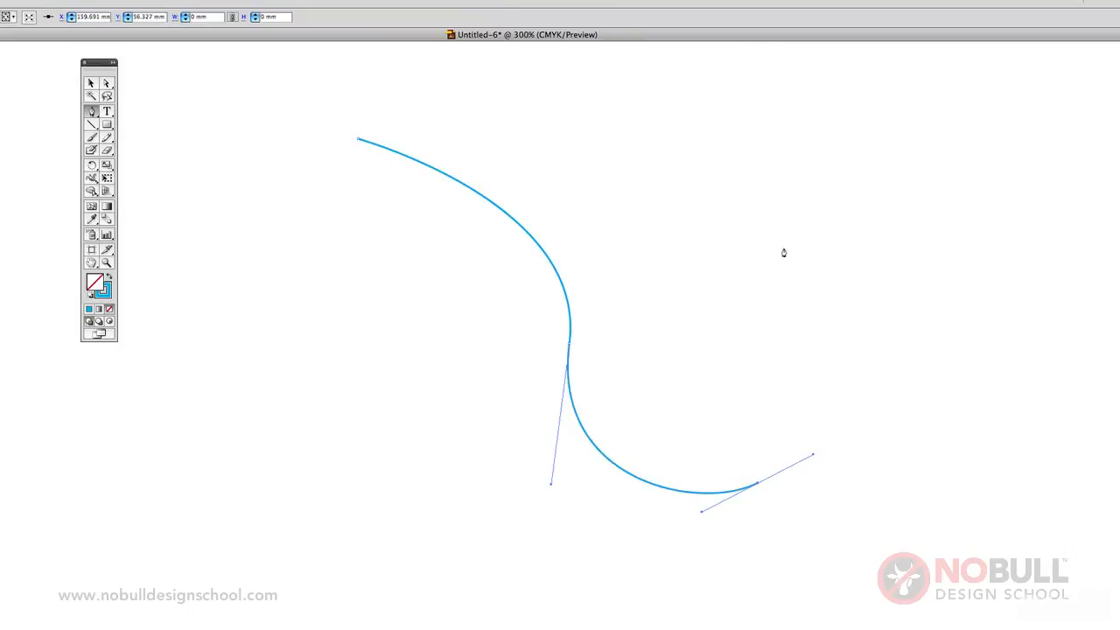
drag(783, 252, 718, 184)
drag(596, 130, 452, 125)
click(358, 142)
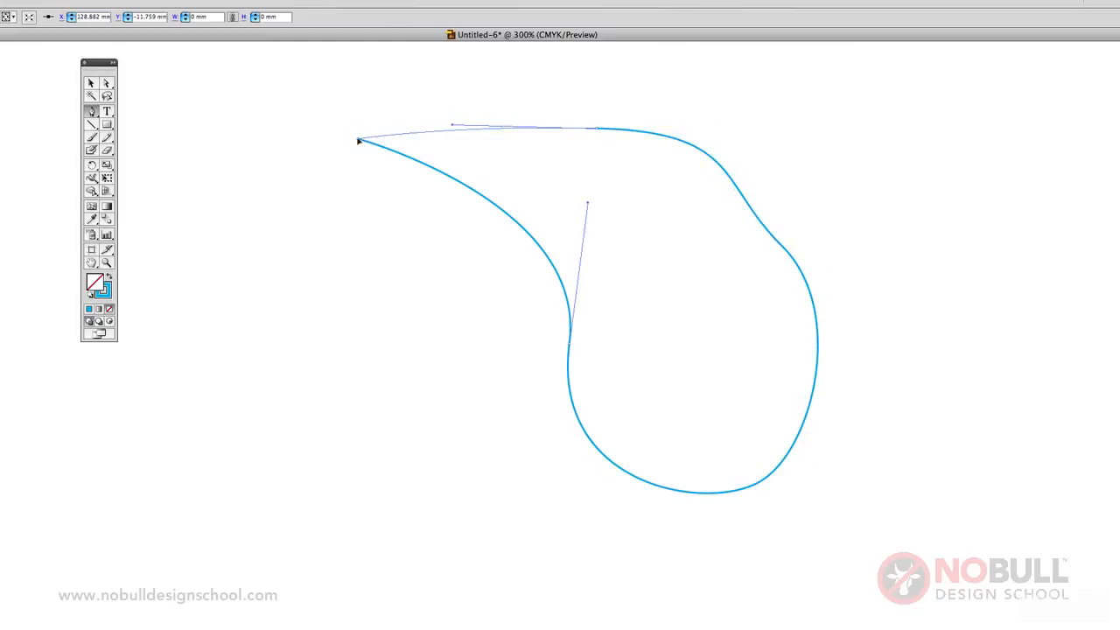
Add one anchor point on the outline's upper edge and one on its lower-left curve, and delete the one on the lower-left curve.
click(107, 82)
click(612, 155)
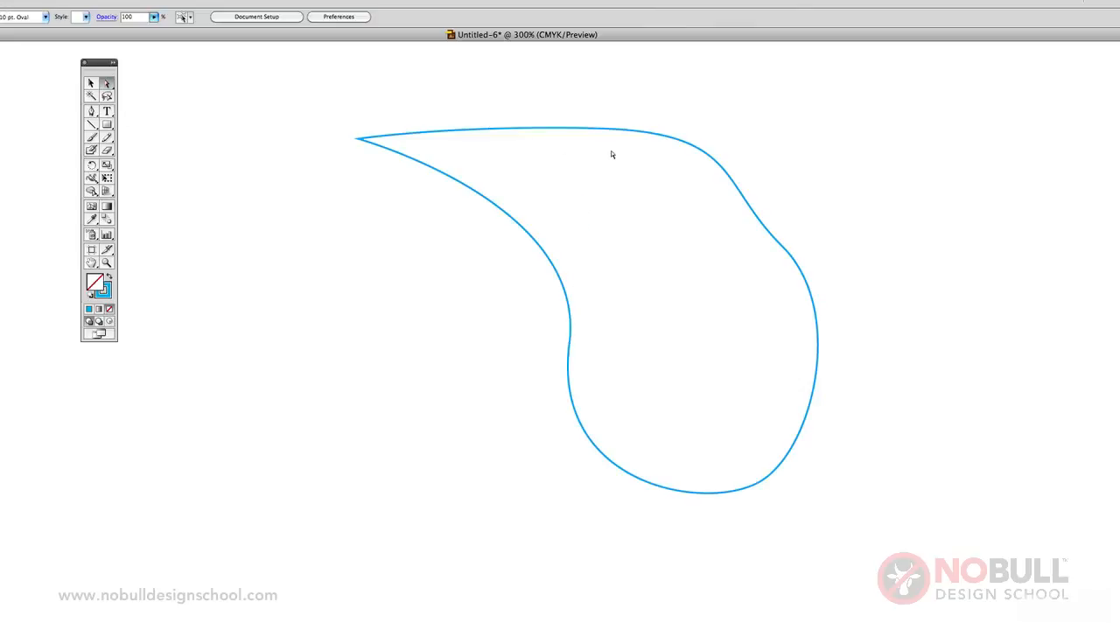
click(637, 138)
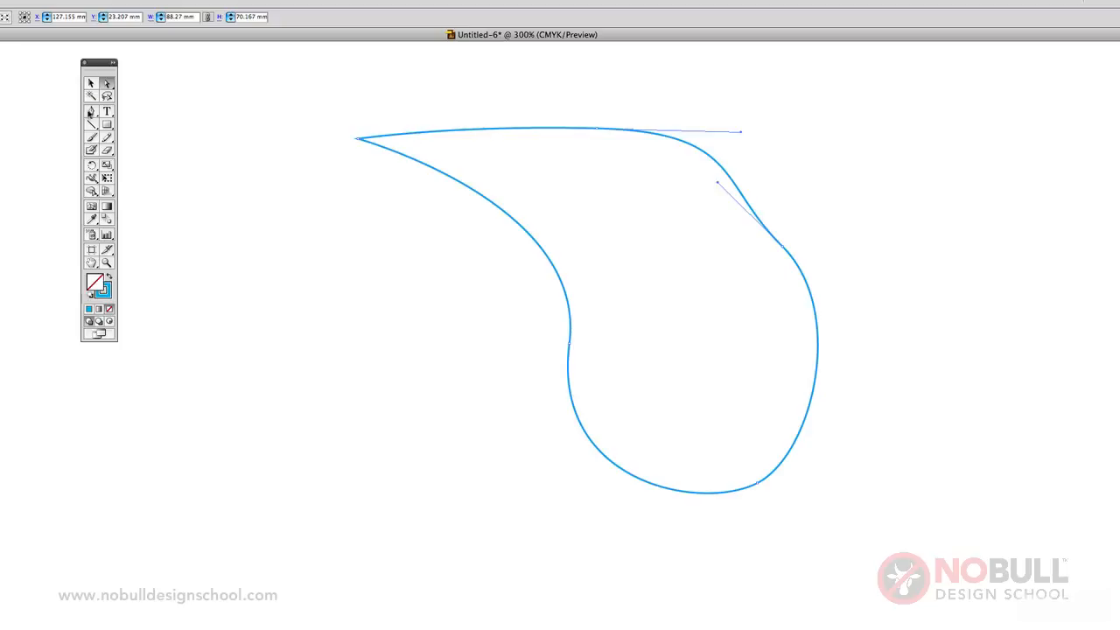
click(91, 112)
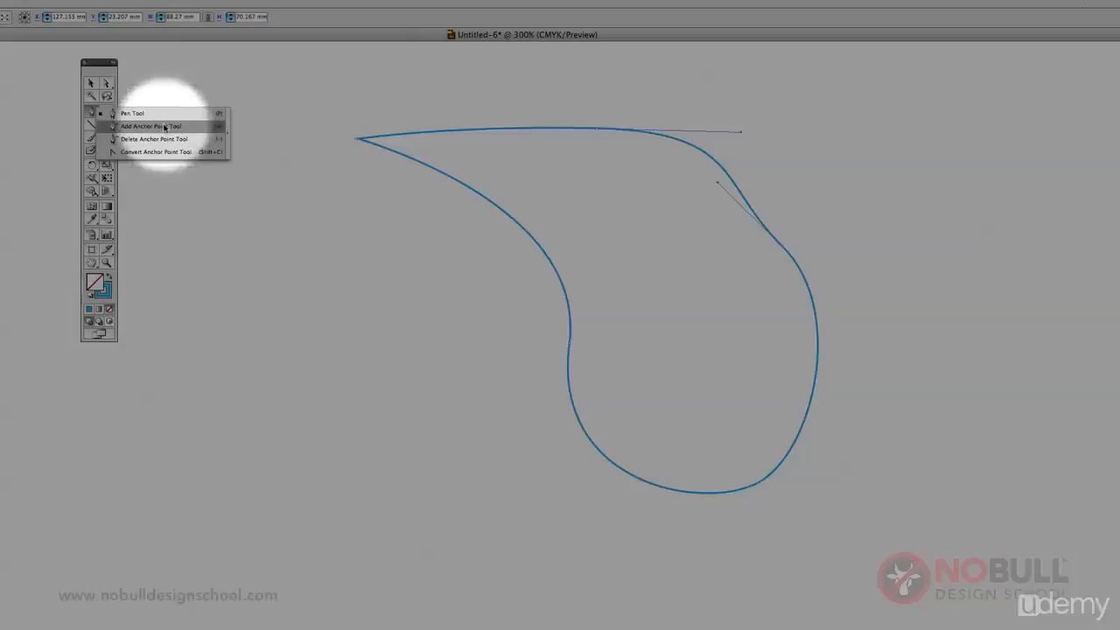
click(151, 126)
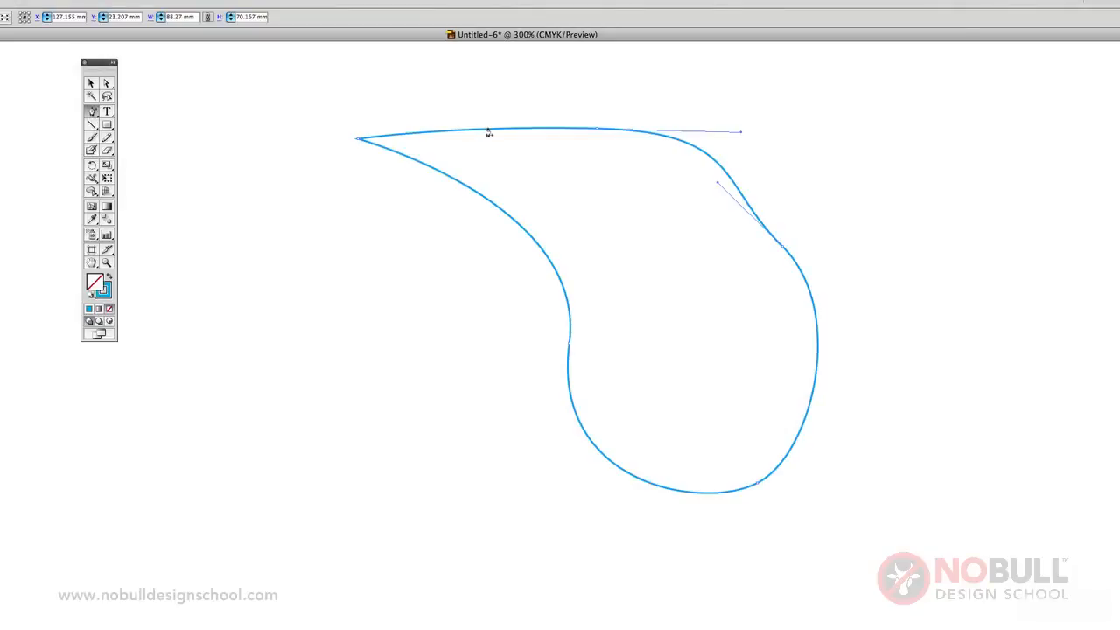
click(490, 132)
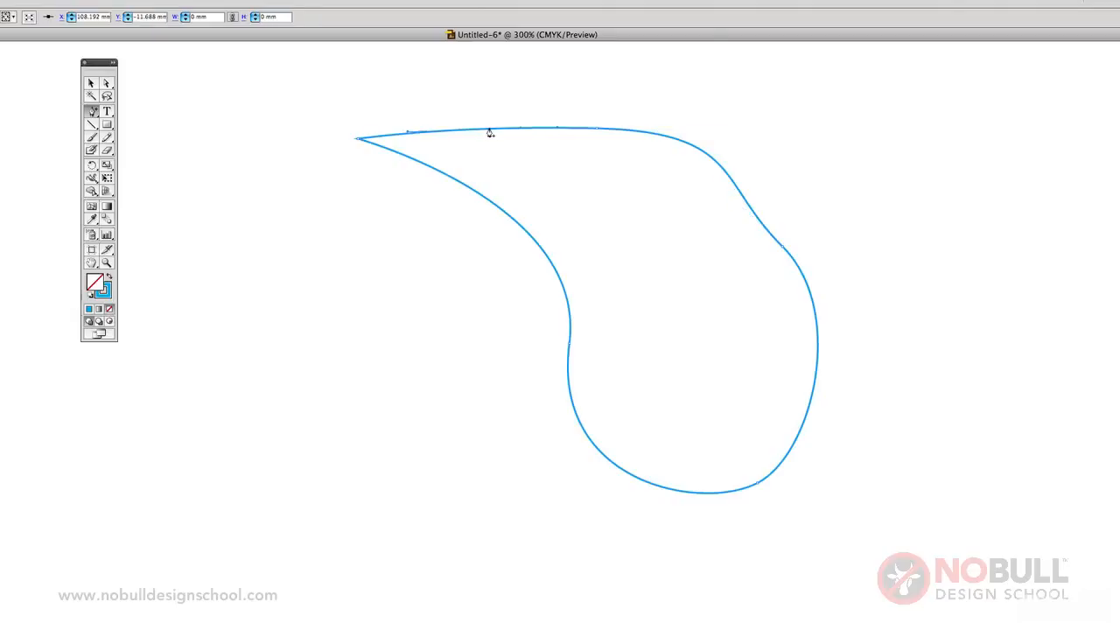
click(498, 213)
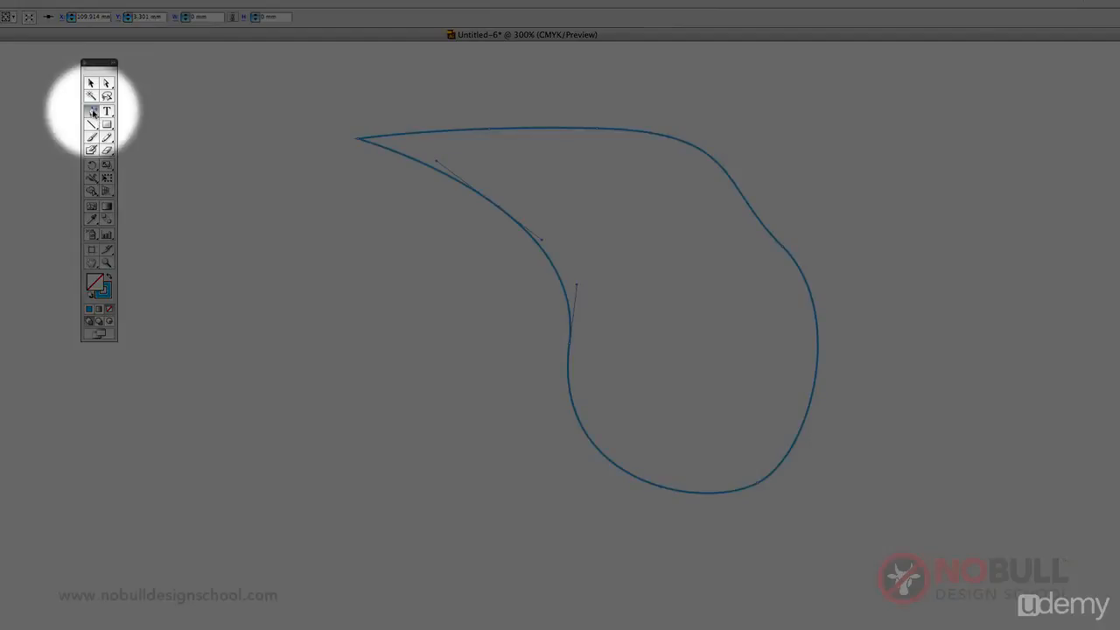
drag(93, 111, 165, 142)
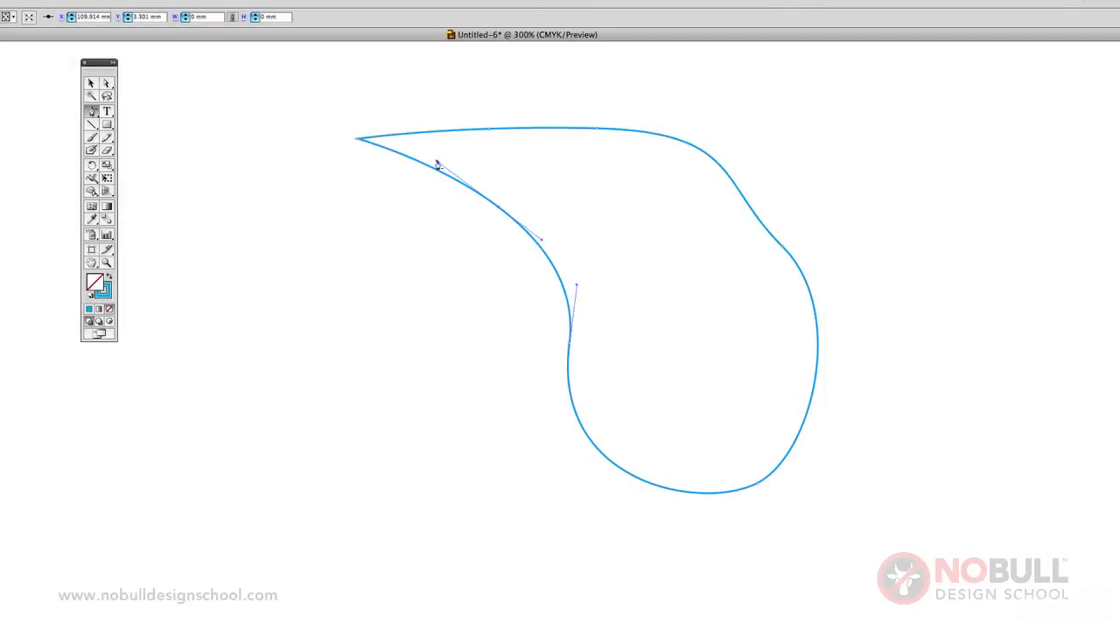
click(499, 213)
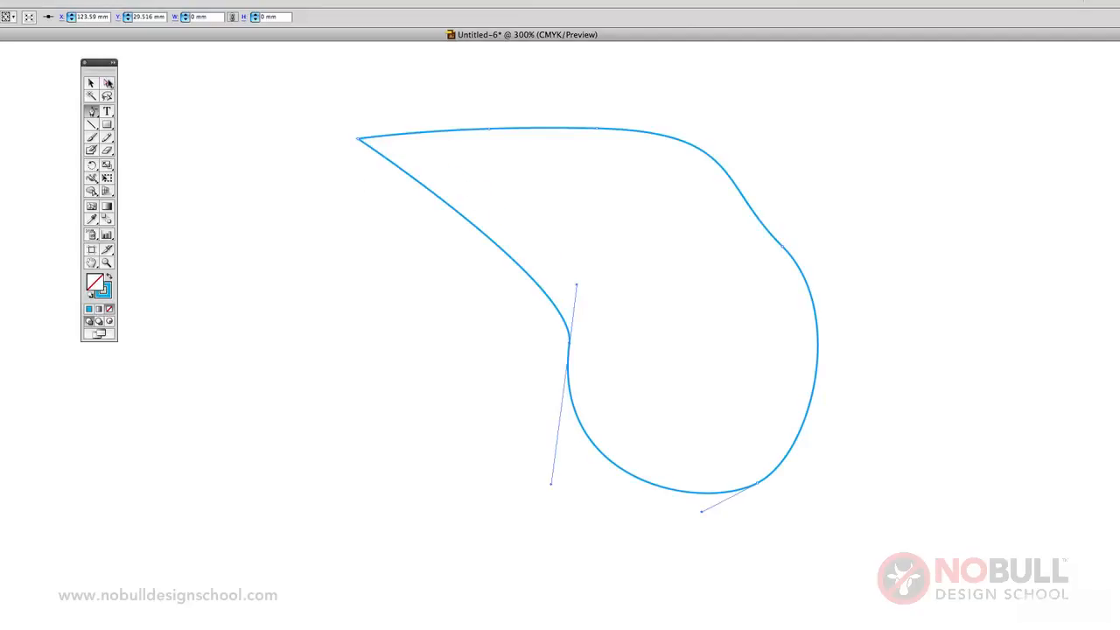
Select the anchor at the outline's inner left bend with Direct Selection and pull its upper handle up and right to deepen the curve.
click(107, 83)
click(524, 361)
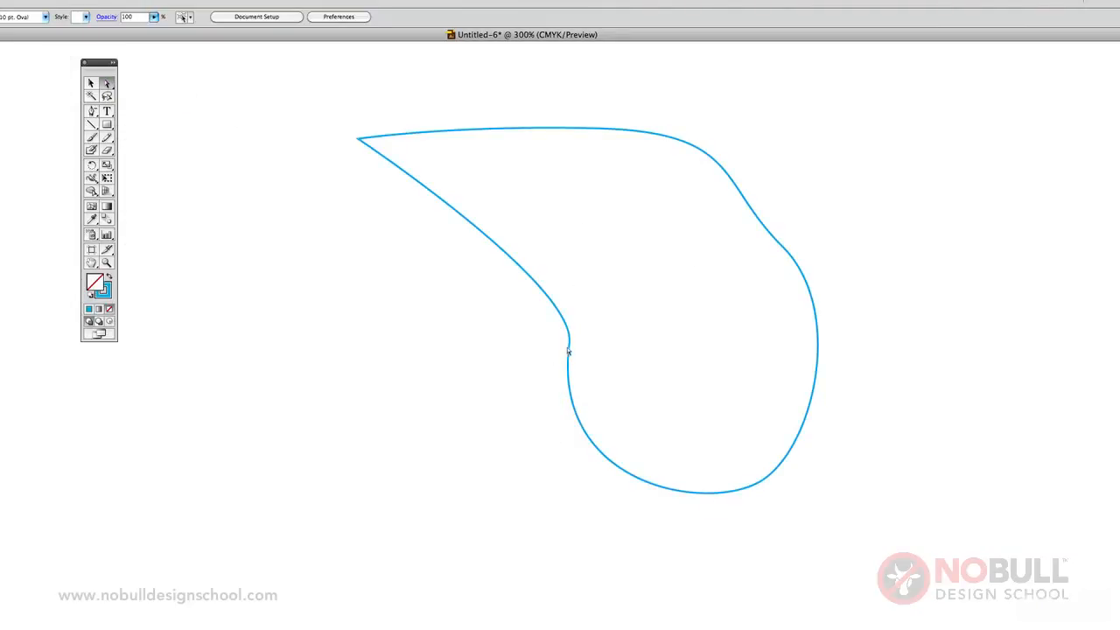
click(570, 352)
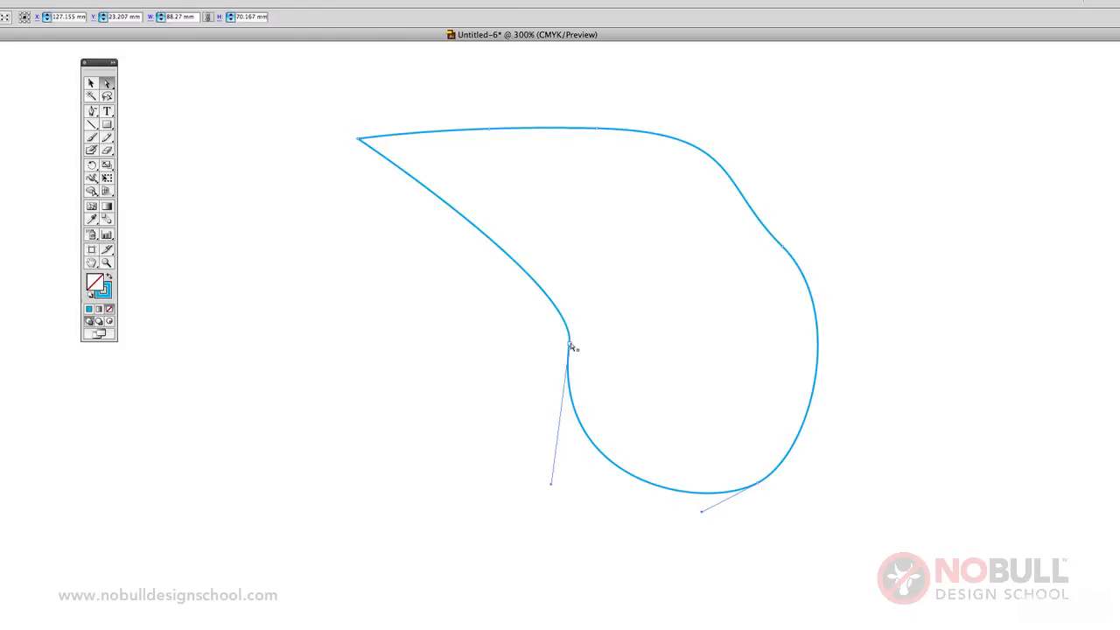
click(569, 340)
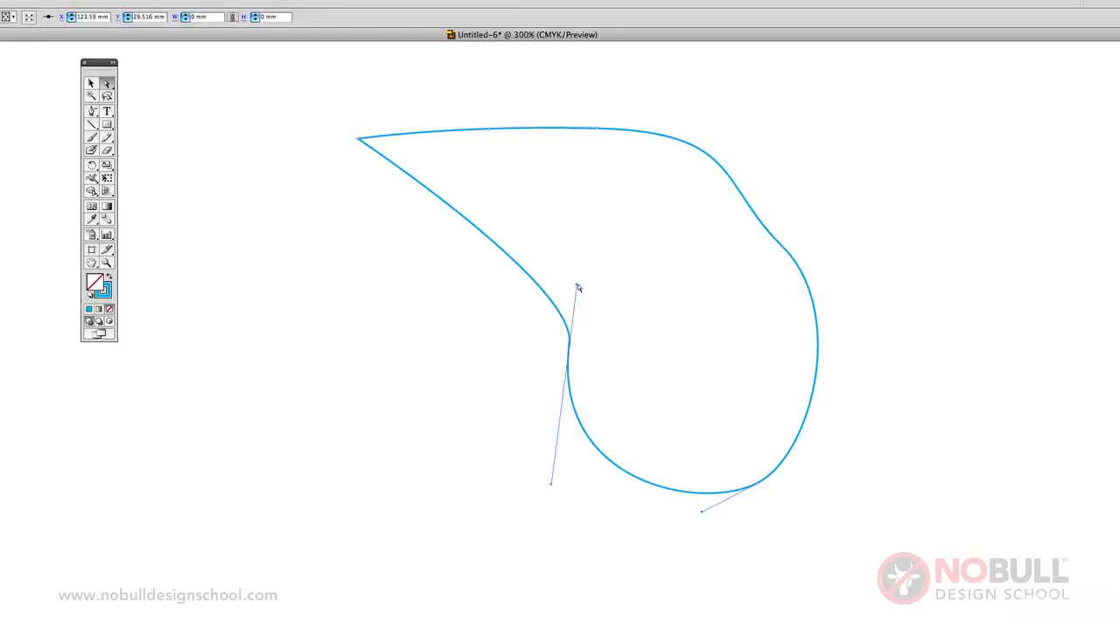
drag(577, 289, 703, 237)
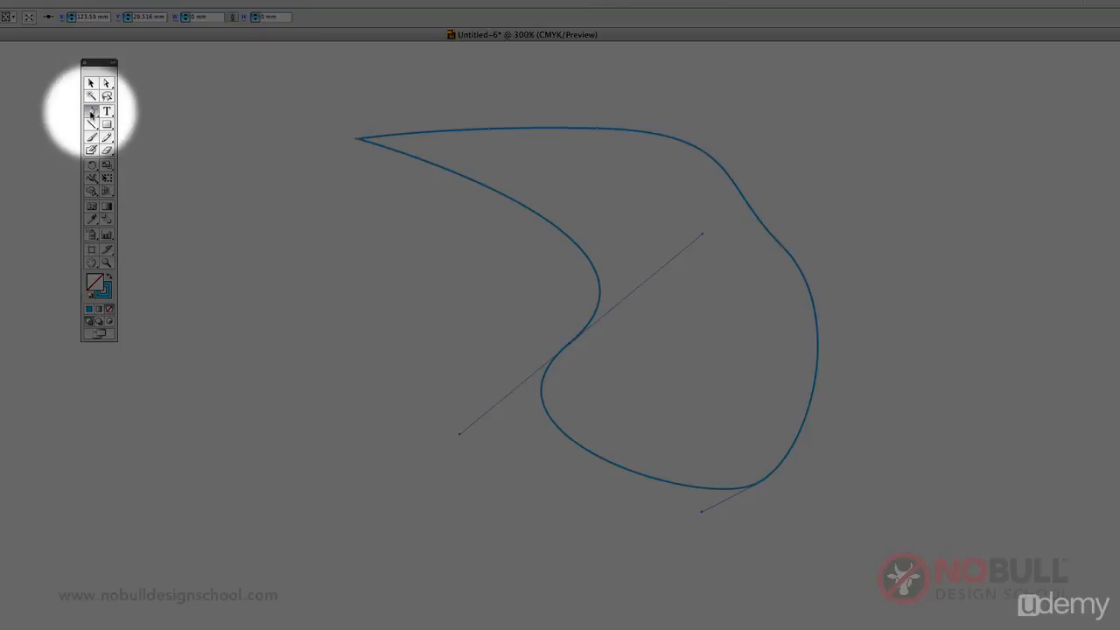
Move that anchor's upper handle independently with the Convert Anchor Point tool, and convert the anchor to a corner point.
drag(91, 112, 178, 154)
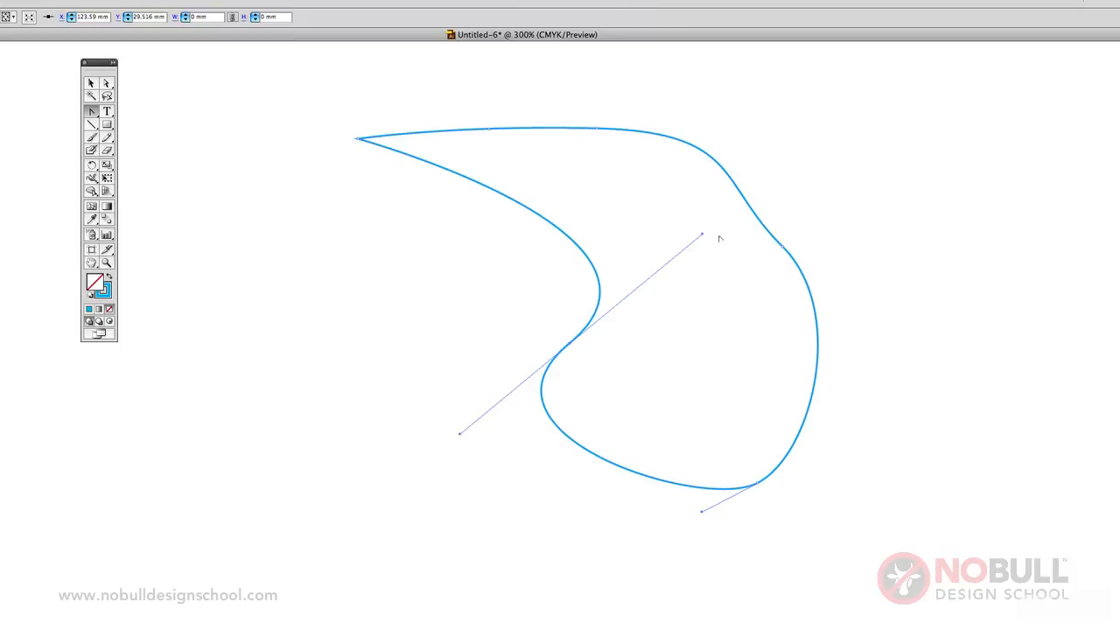
drag(702, 236, 691, 200)
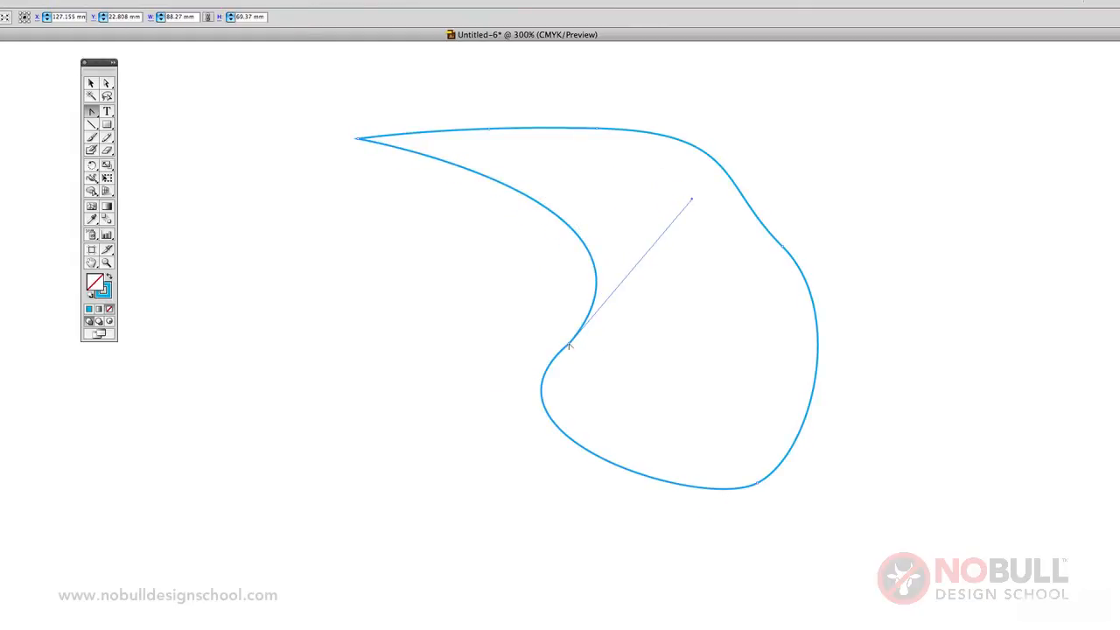
click(569, 347)
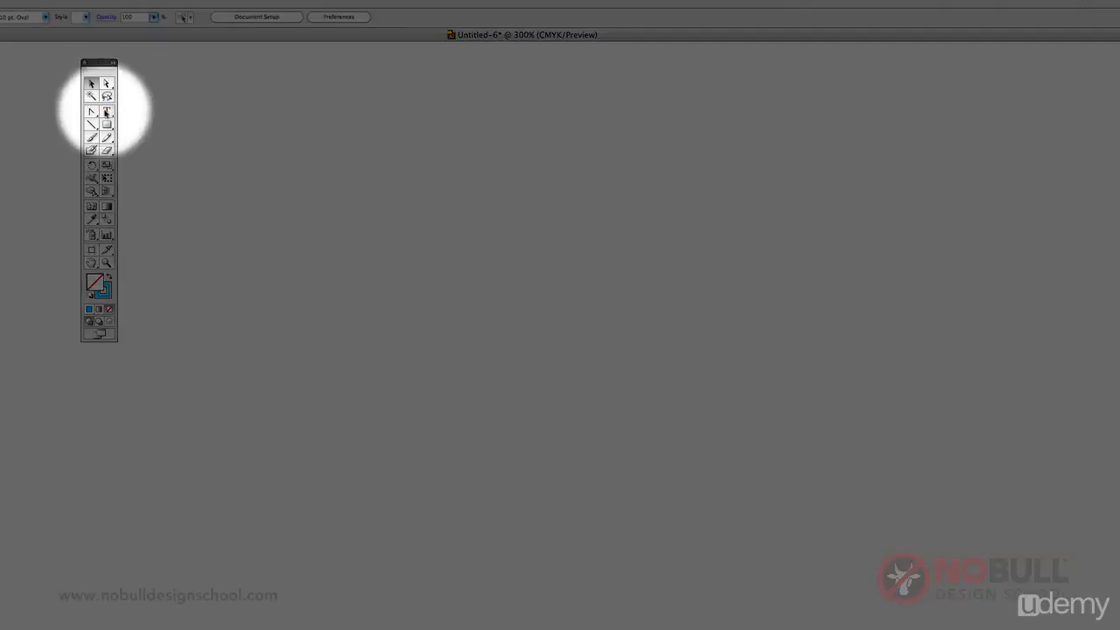
Create a line of point text reading "this is some text" on the empty artboard.
click(107, 111)
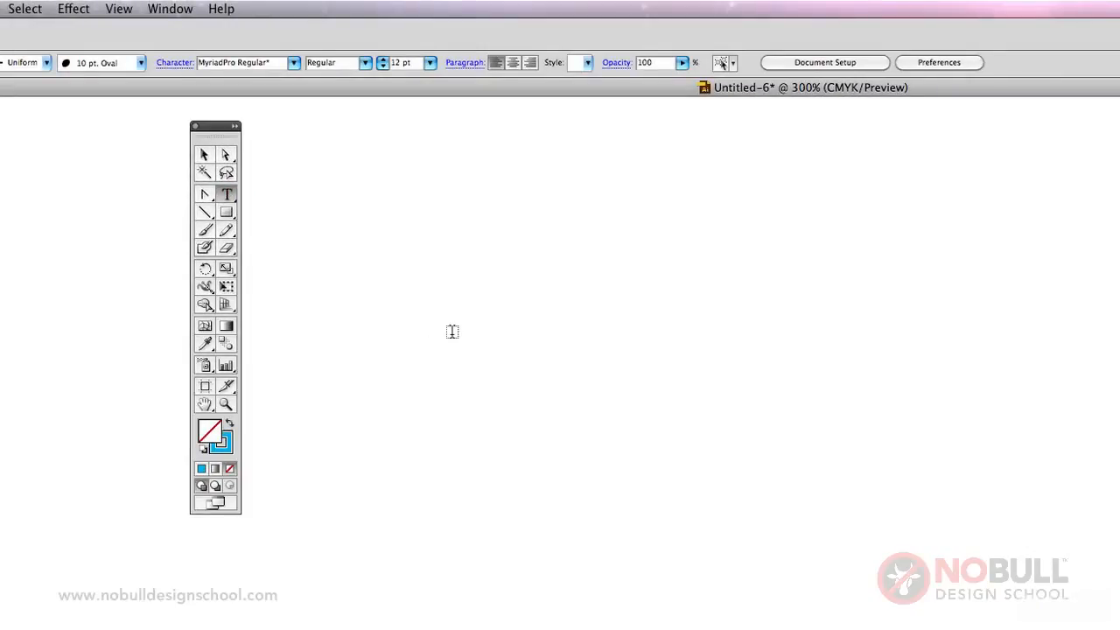
click(452, 331)
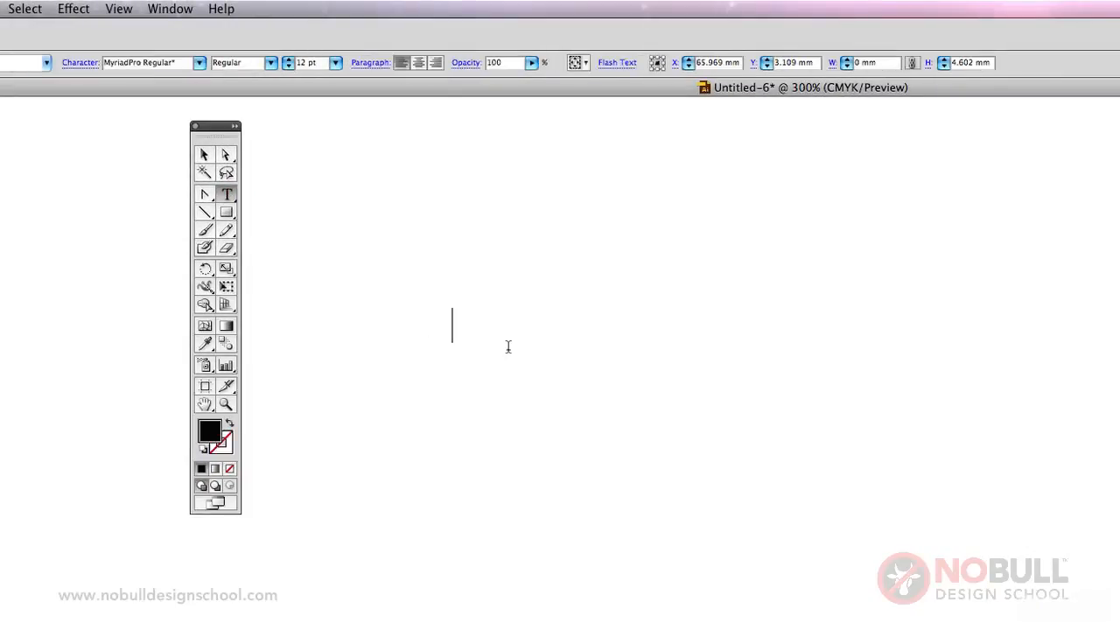
text(this is some)
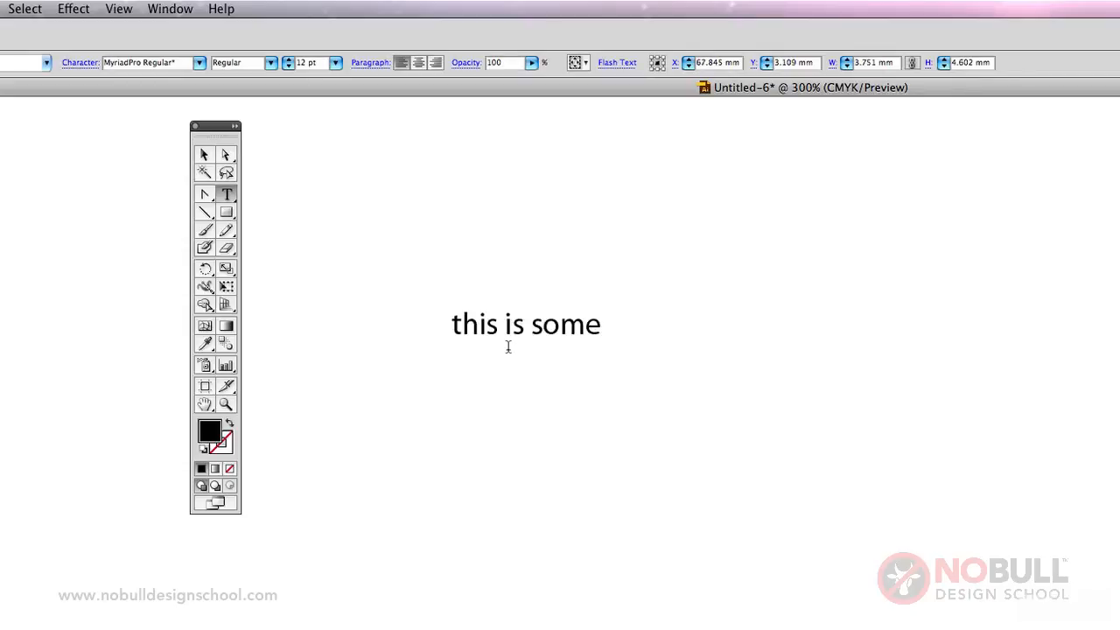
text( text)
Select the whole line of text and change its font to Helvetica Neue.
drag(454, 320, 686, 331)
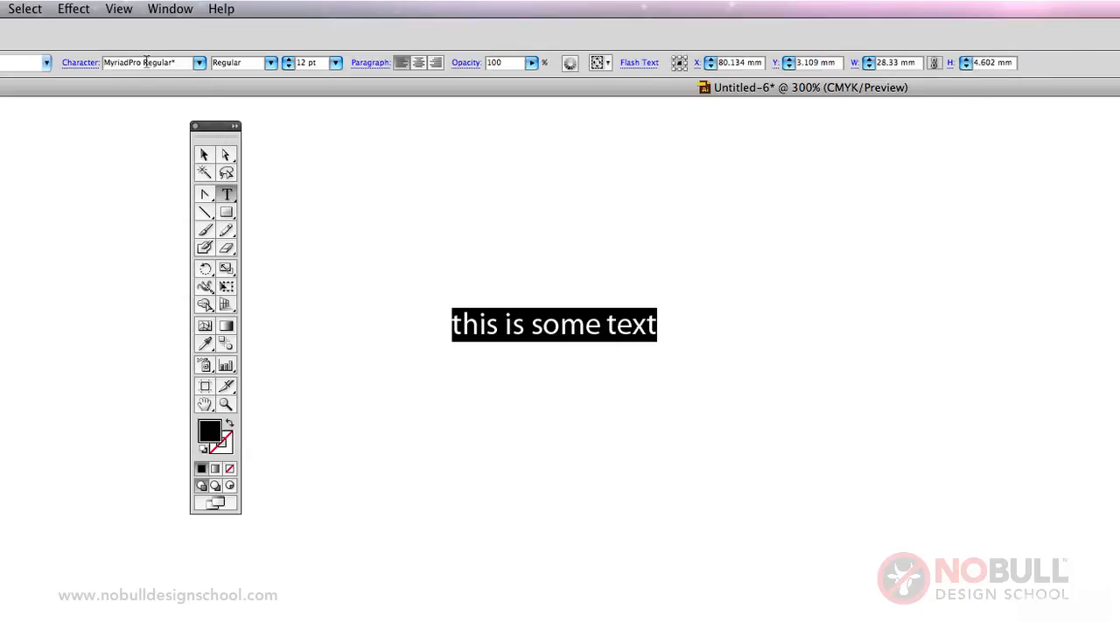
click(200, 63)
scroll(196, 61, up, 10)
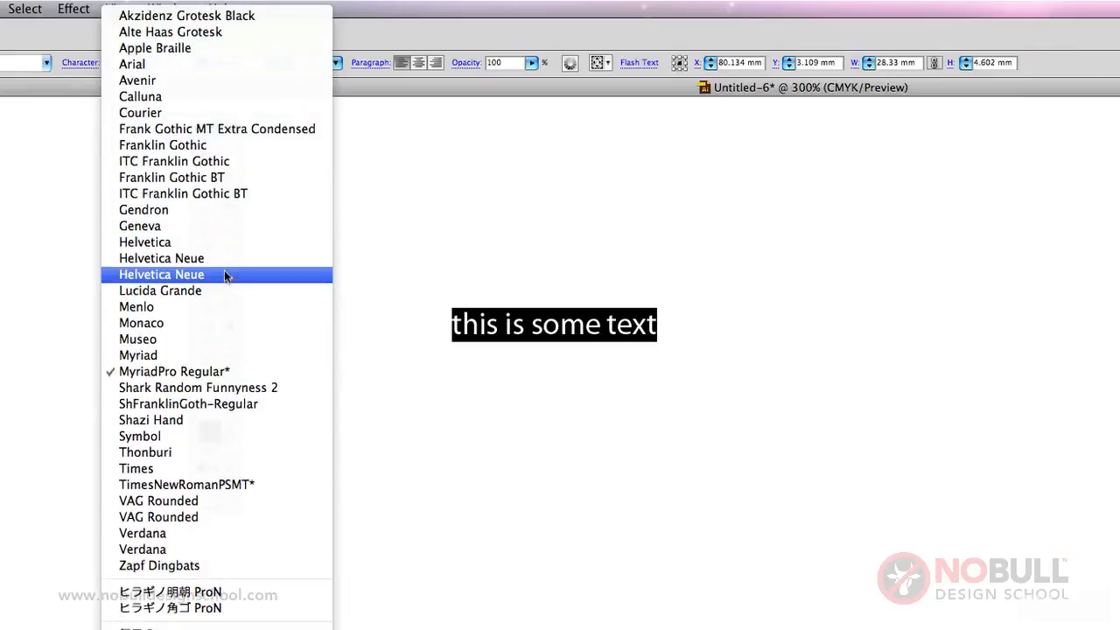
click(225, 274)
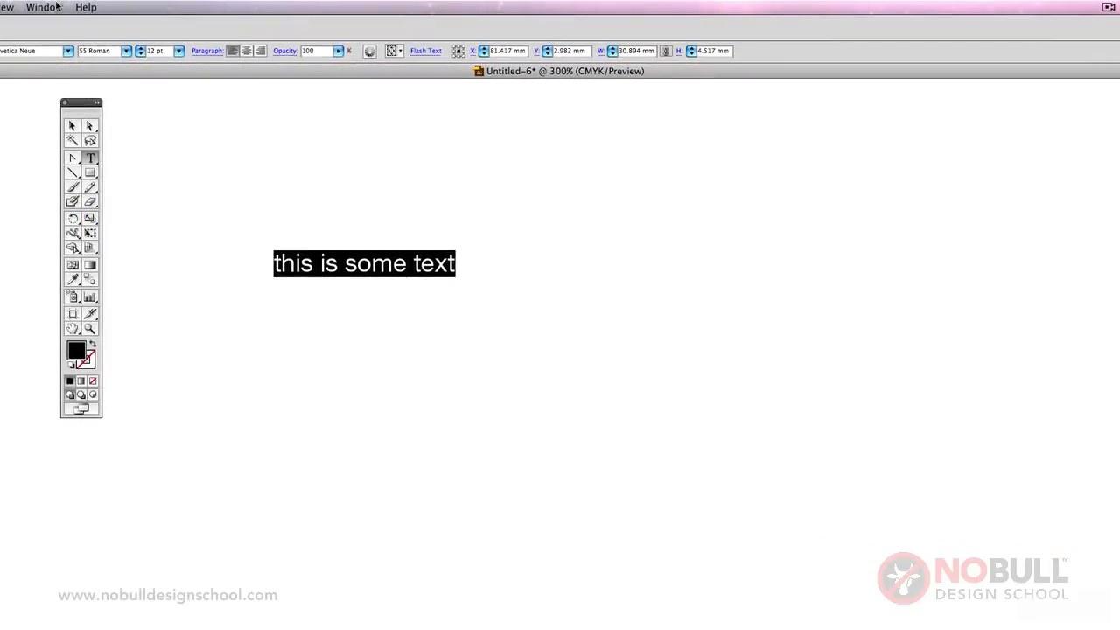
Show the Character panel and place it beside the text.
click(42, 7)
click(58, 8)
click(58, 7)
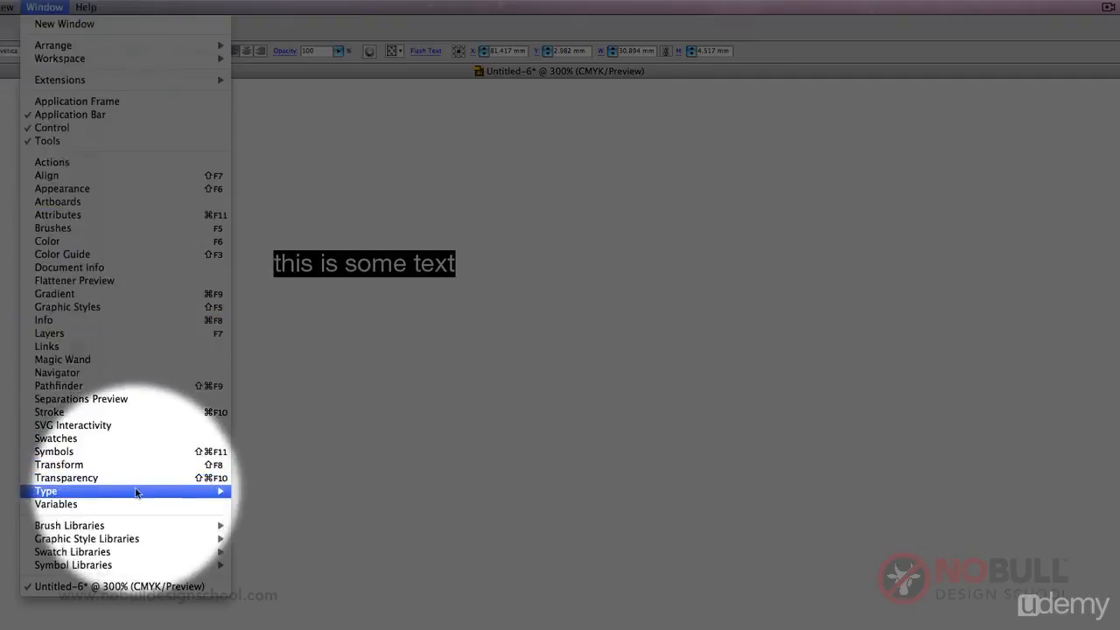
mouse_move(219, 491)
click(283, 492)
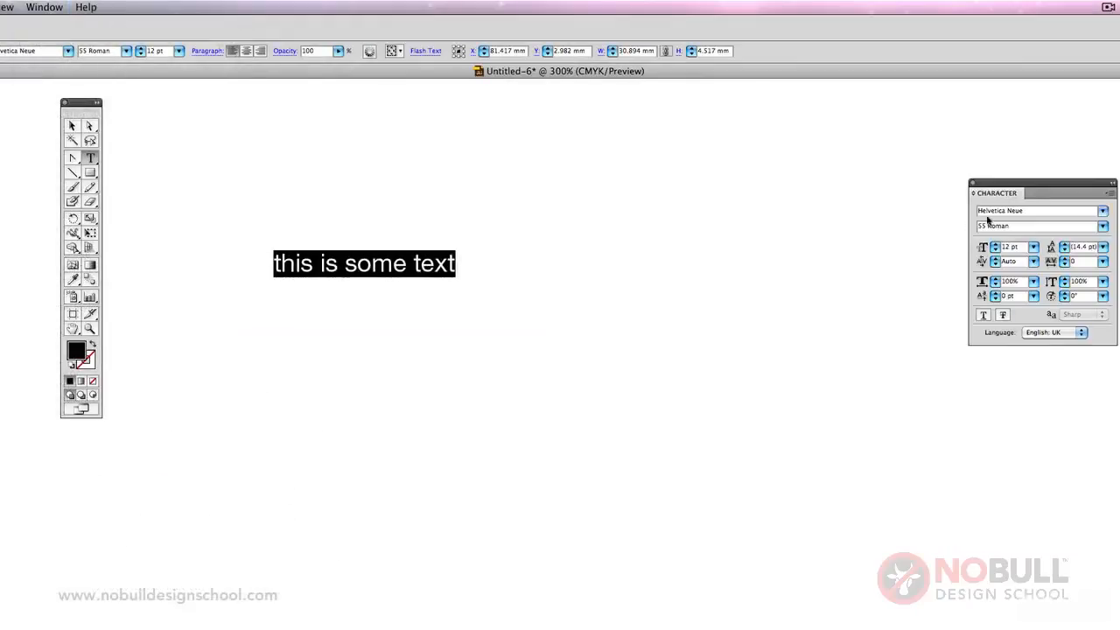
drag(1039, 182, 618, 221)
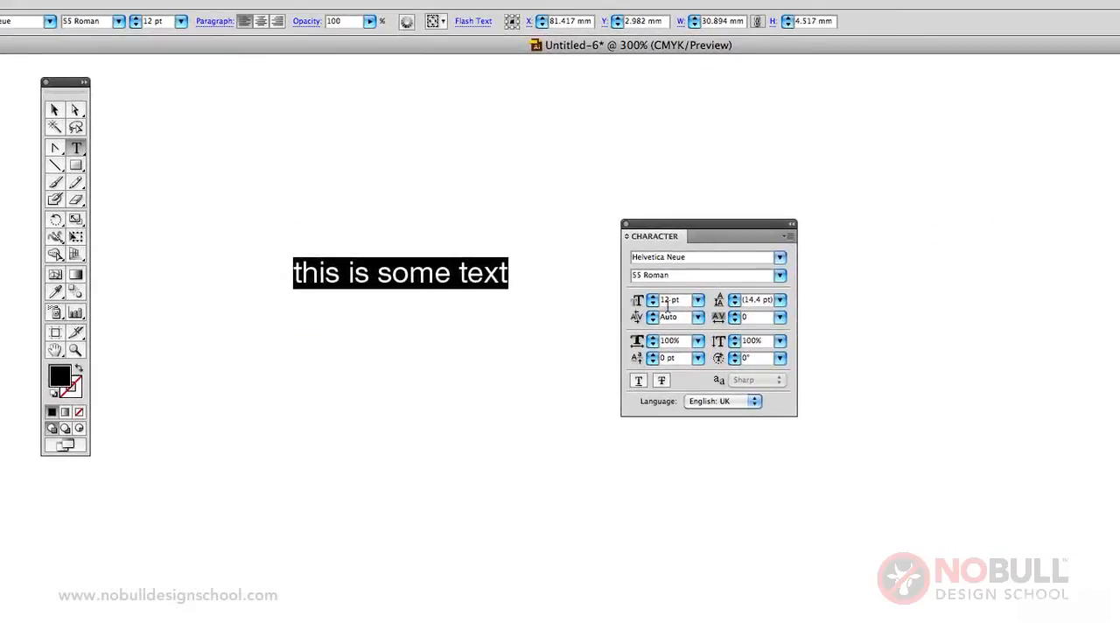
Set the text size to 50 pt and reduce it to 40 pt, moving the Character panel below the text.
drag(669, 303, 637, 297)
text(50)
key(Return)
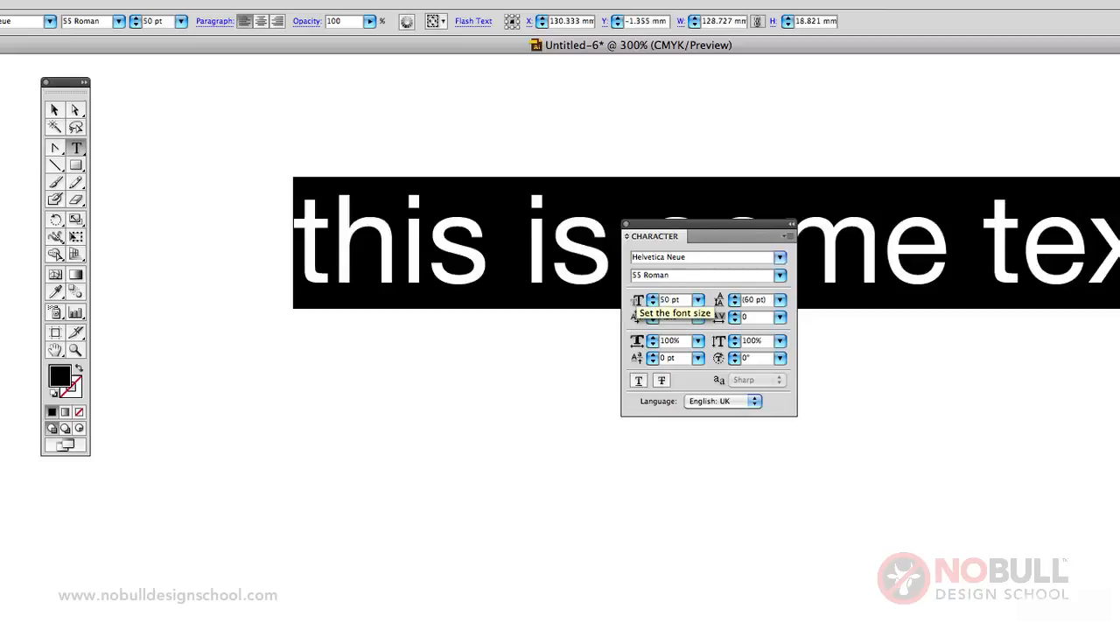
click(652, 303)
drag(738, 236, 729, 386)
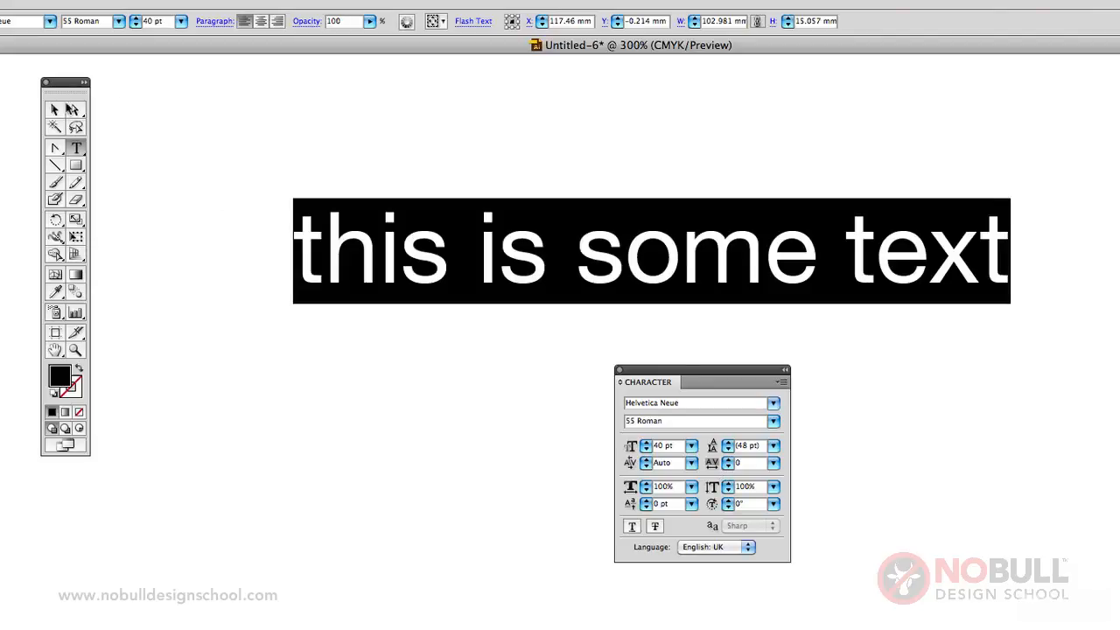
click(59, 106)
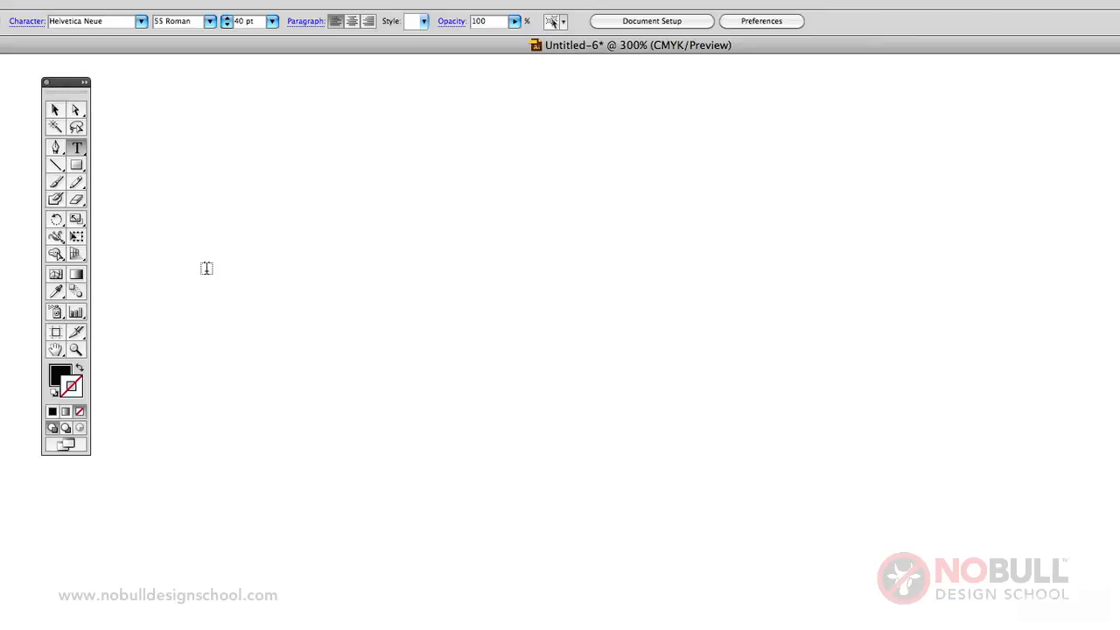
Draw an open, three-point wavy path across the artboard with the Pen tool and set its fill to None.
click(56, 148)
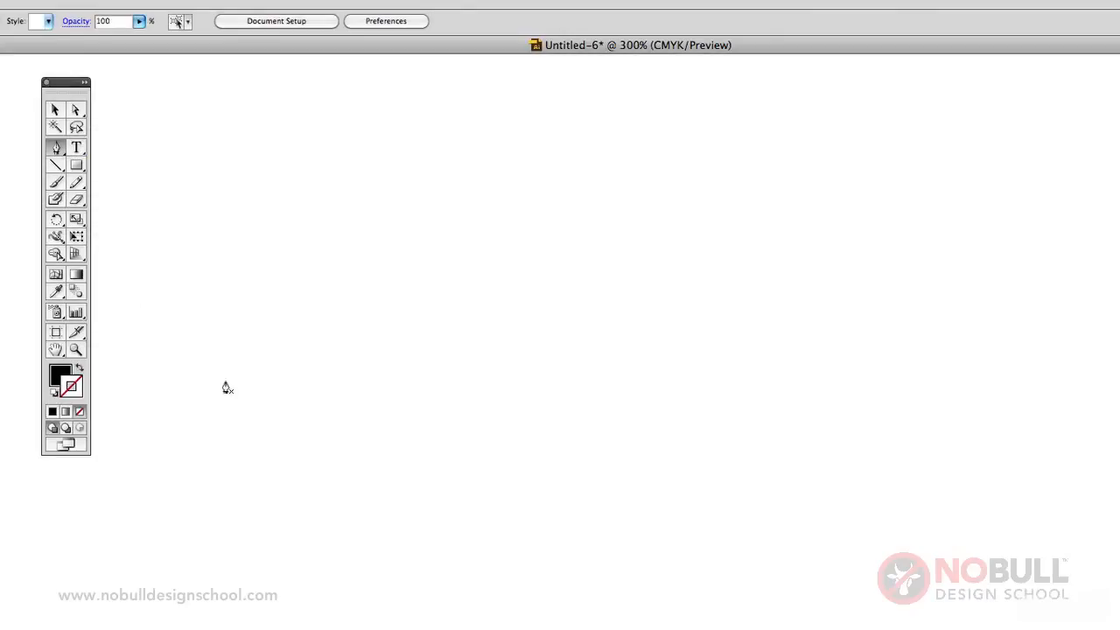
click(207, 374)
drag(611, 392, 861, 521)
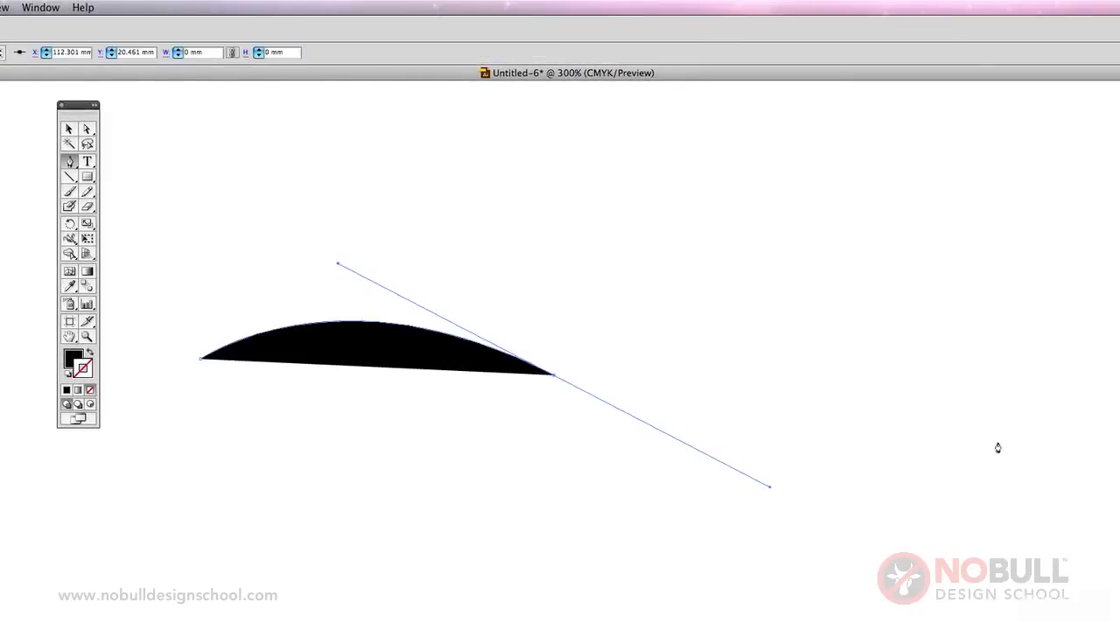
drag(998, 443, 1078, 403)
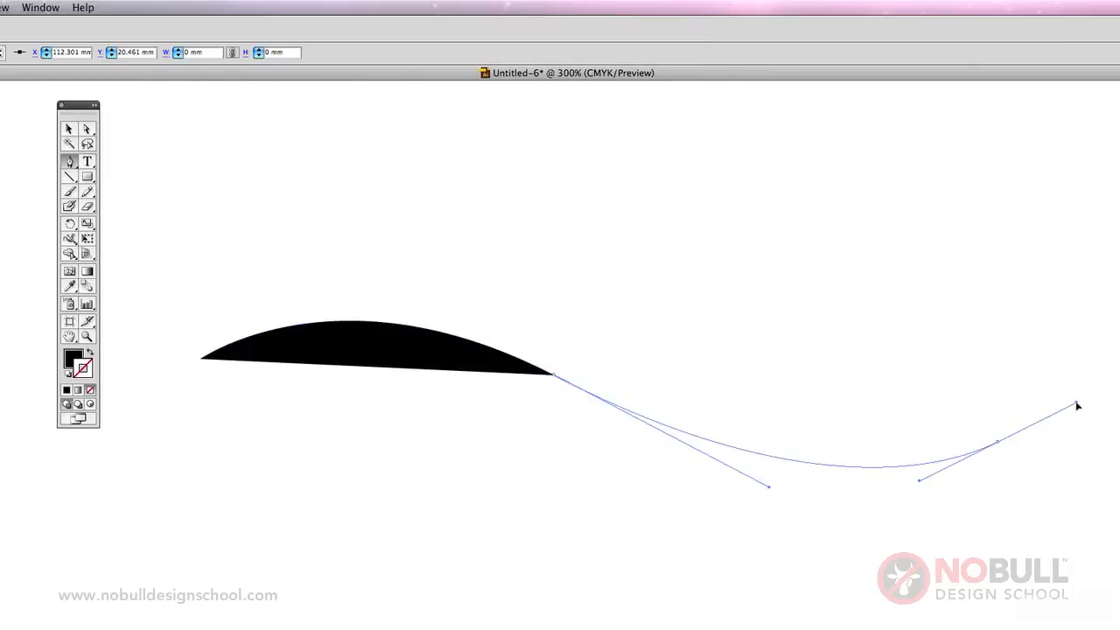
click(90, 390)
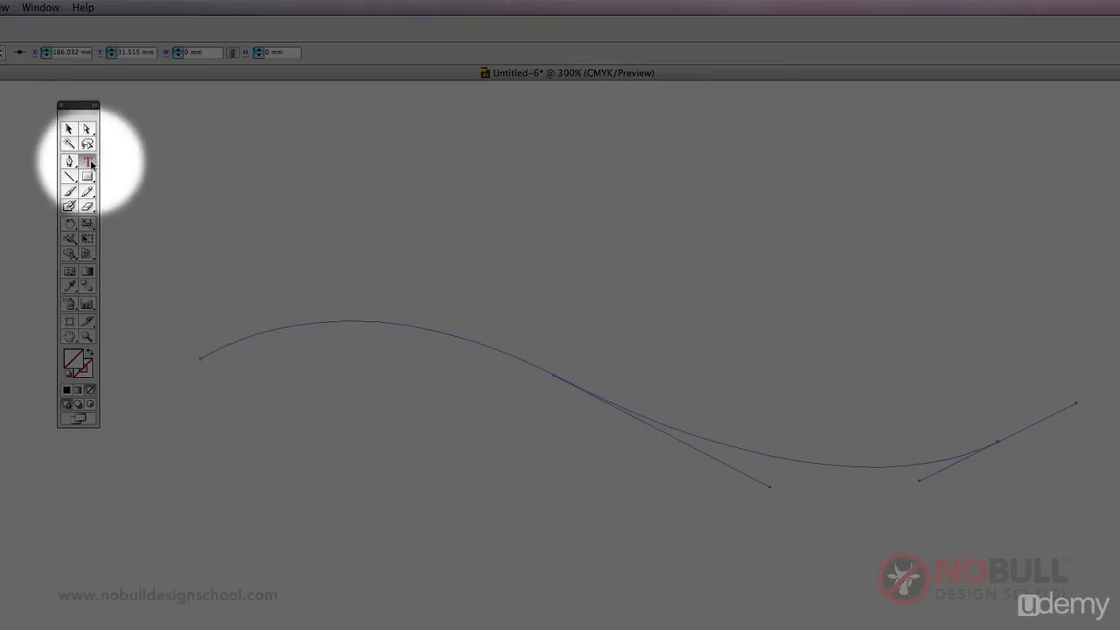
Use the Type on a Path tool to add the words "some text" along the wavy path, starting near its crest.
drag(91, 163, 161, 196)
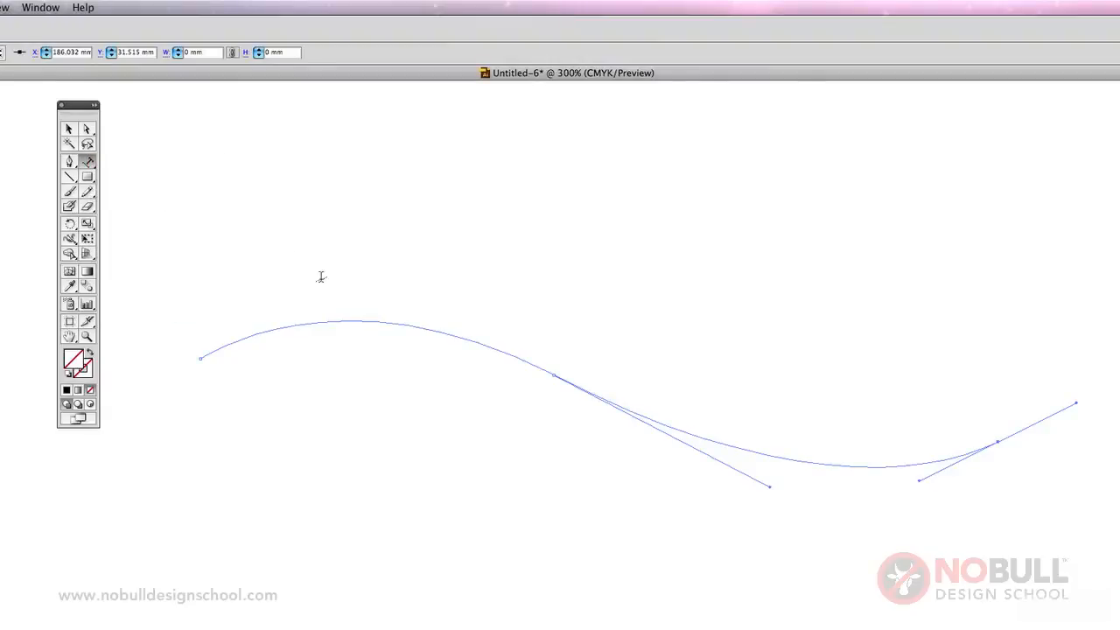
click(346, 320)
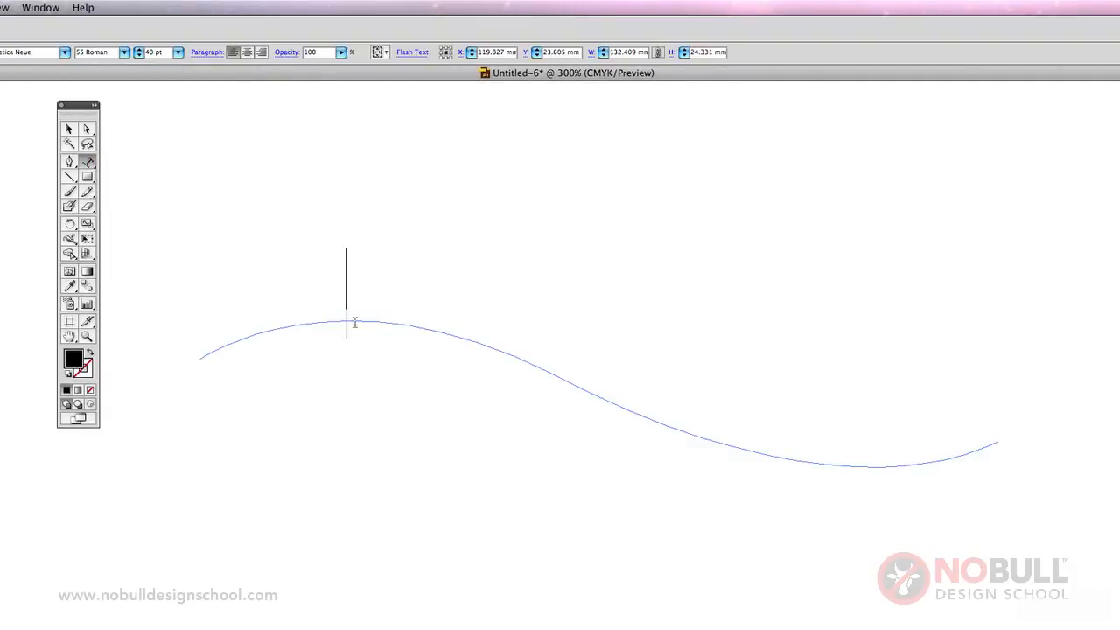
text(some text)
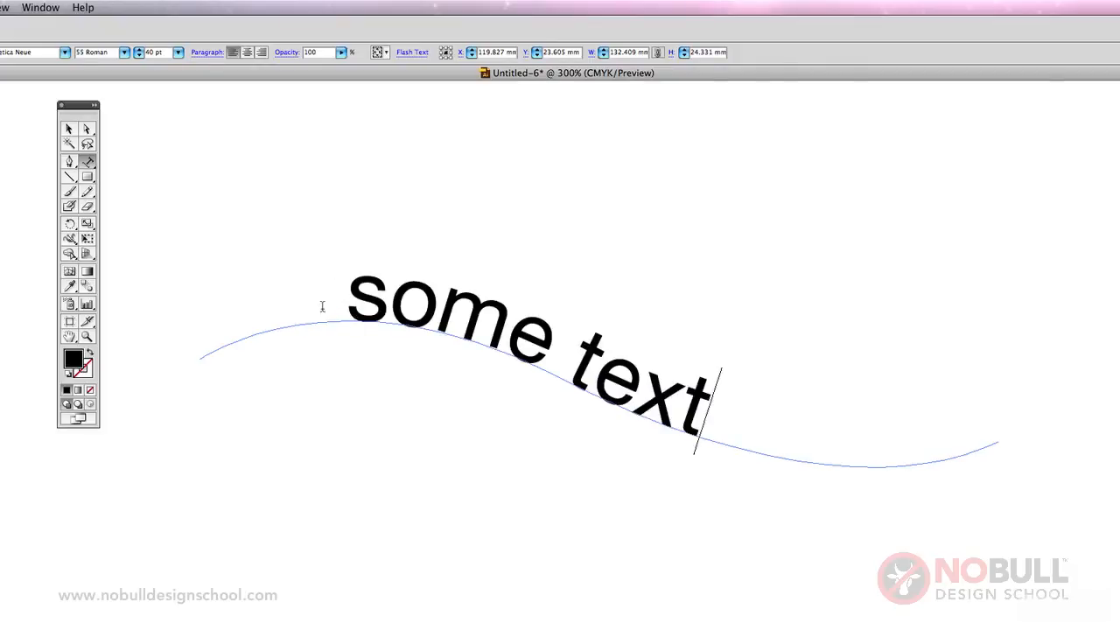
Select all of the text on the curve and try the Skew and 3D Ribbon type-on-a-path effects on it.
drag(742, 423, 350, 282)
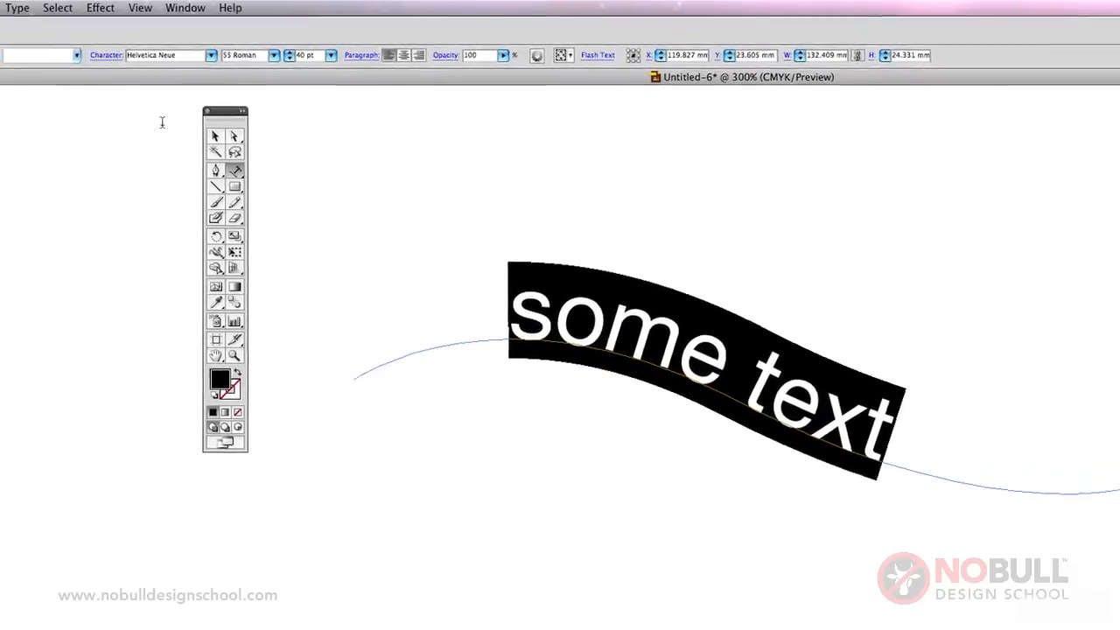
click(17, 7)
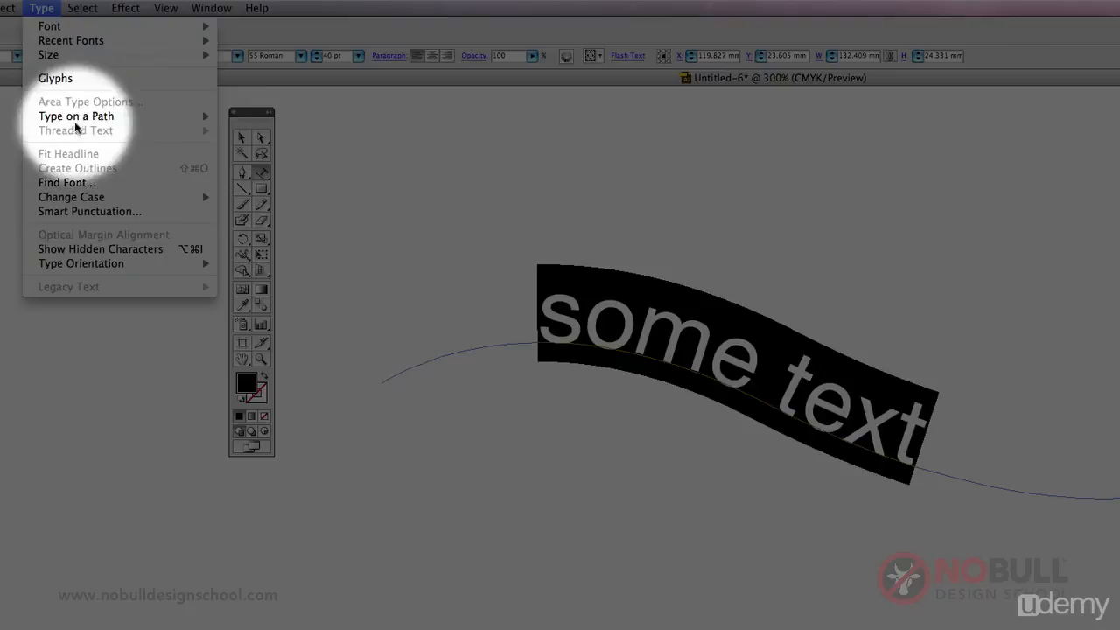
mouse_move(76, 121)
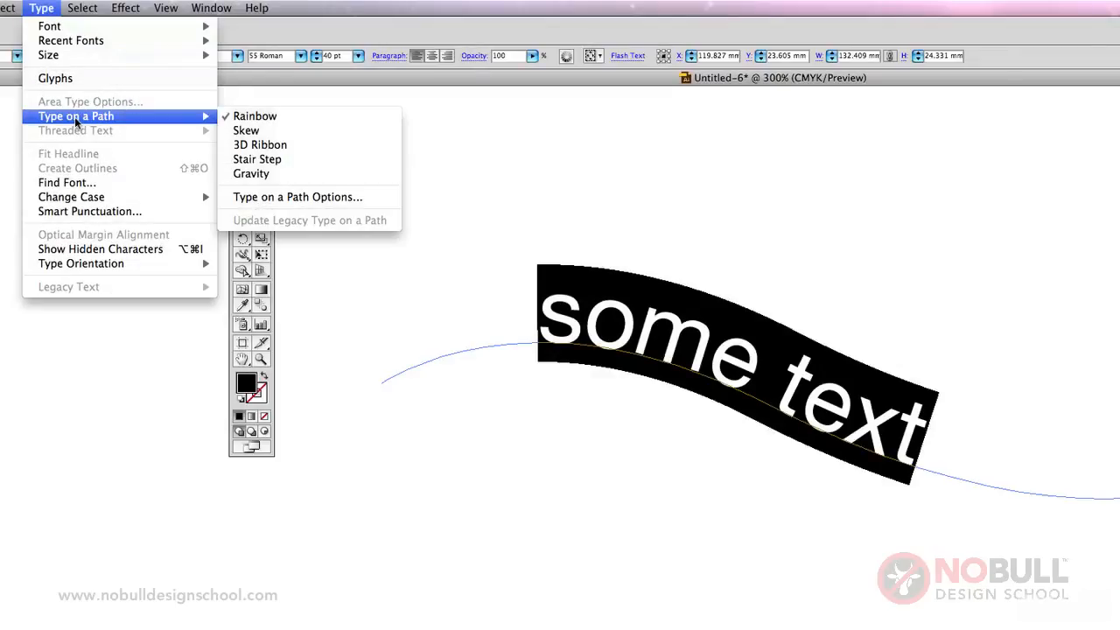
click(249, 136)
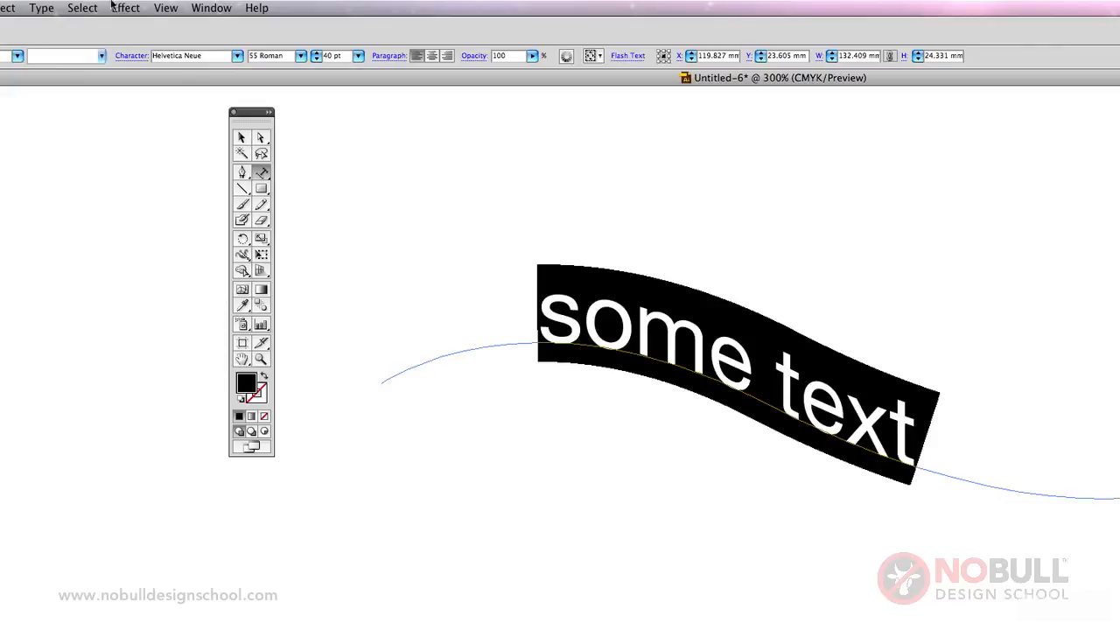
click(41, 8)
mouse_move(97, 116)
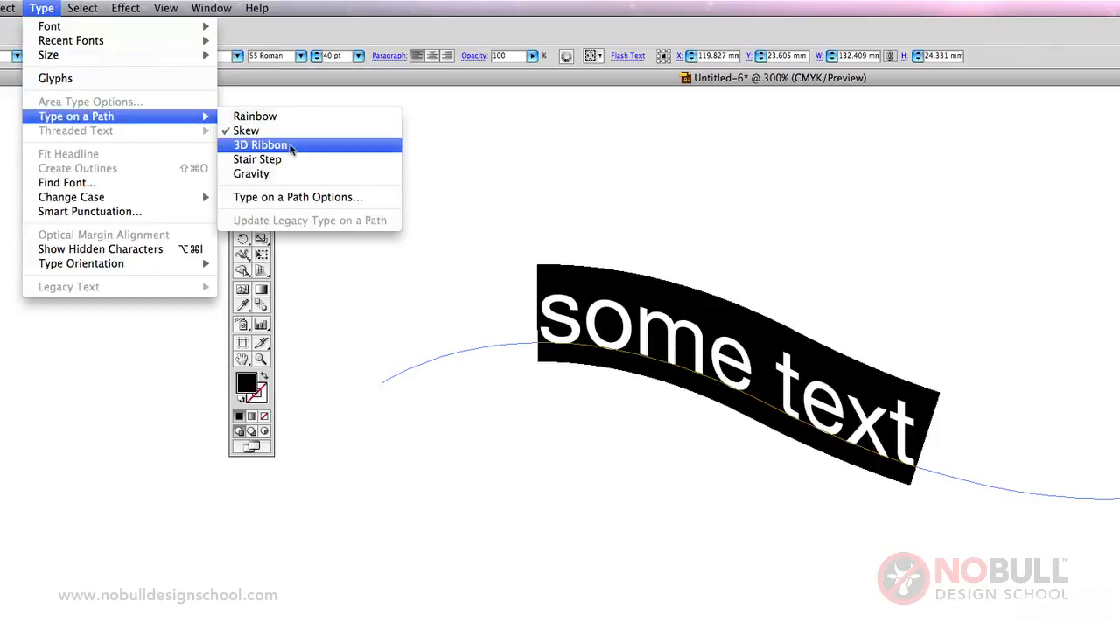
click(263, 146)
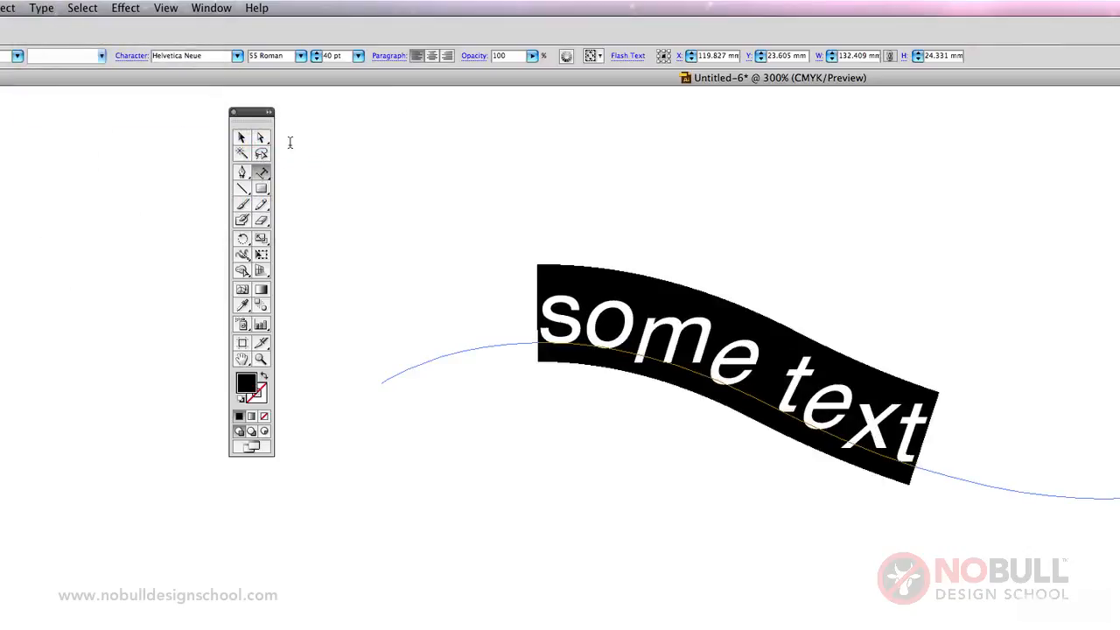
Try the Stair Step and Gravity type-on-a-path effects on the selected text.
click(42, 8)
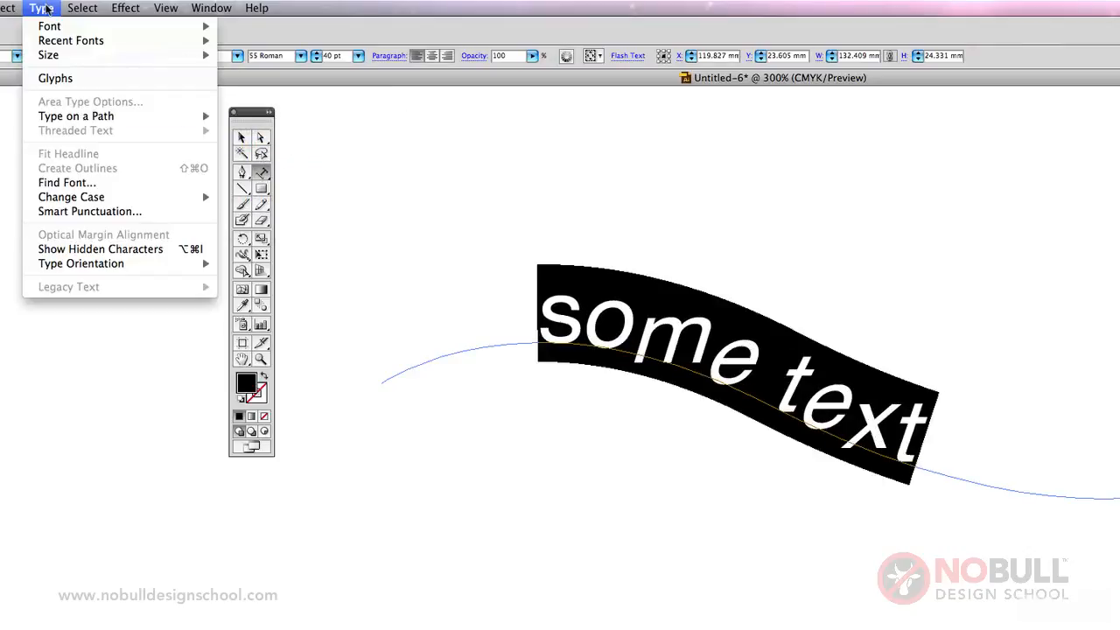
mouse_move(87, 116)
click(311, 155)
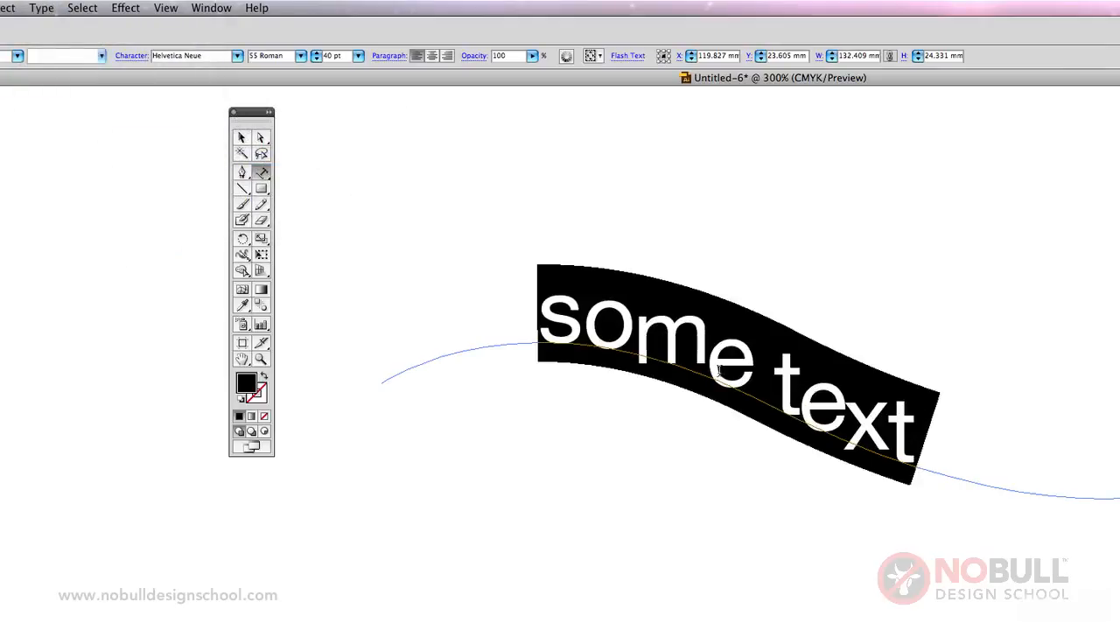
click(42, 8)
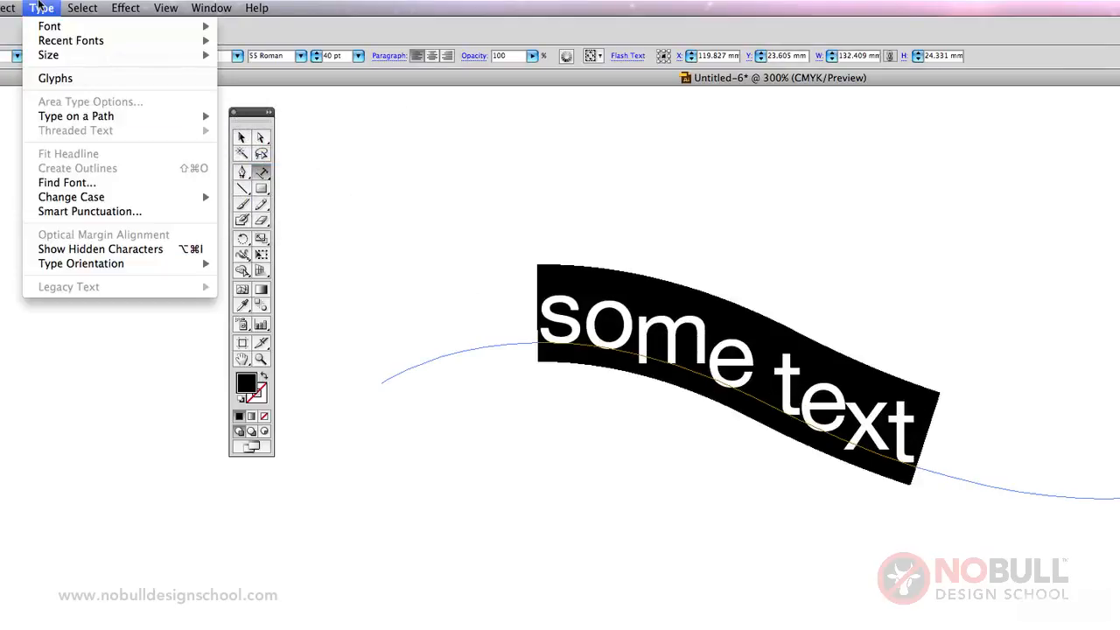
mouse_move(87, 117)
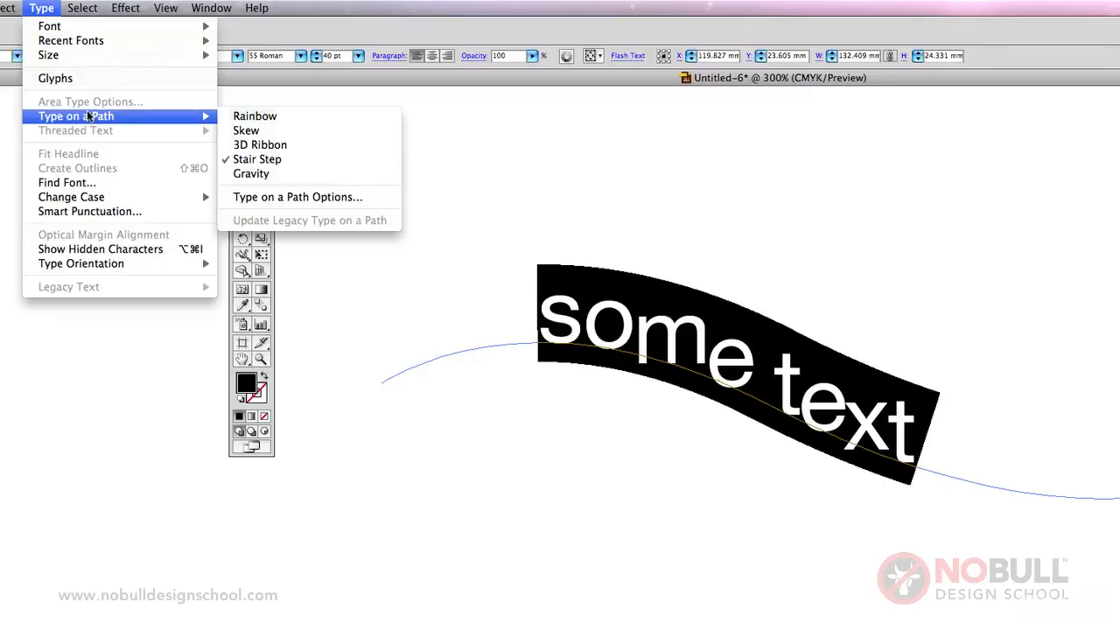
click(253, 173)
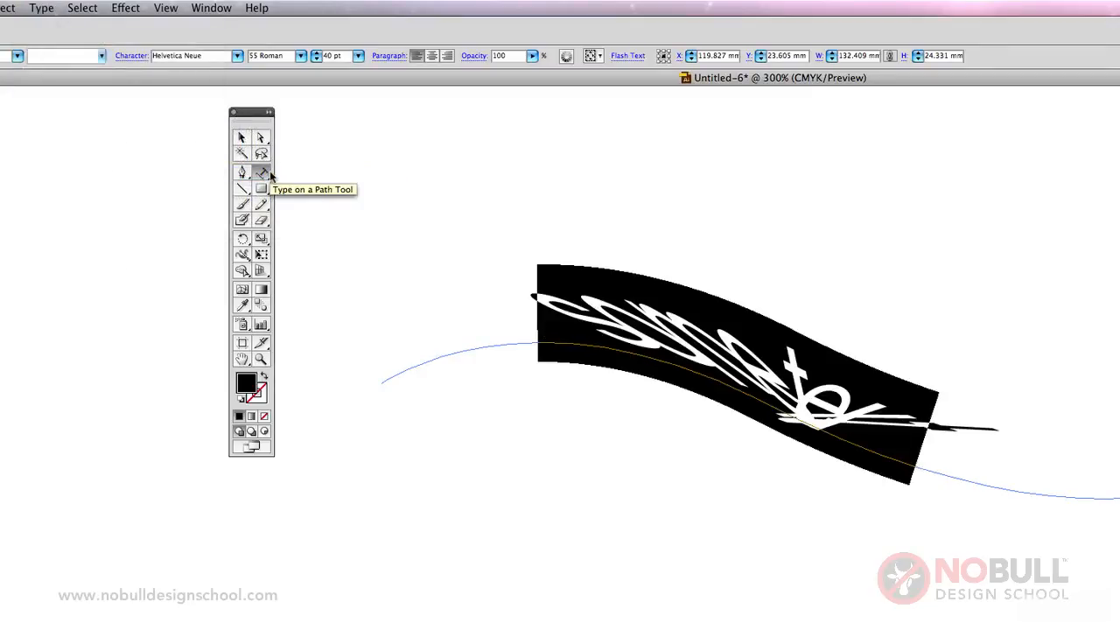
Set the selected text's type-on-a-path effect back to Rainbow.
click(44, 7)
mouse_move(81, 118)
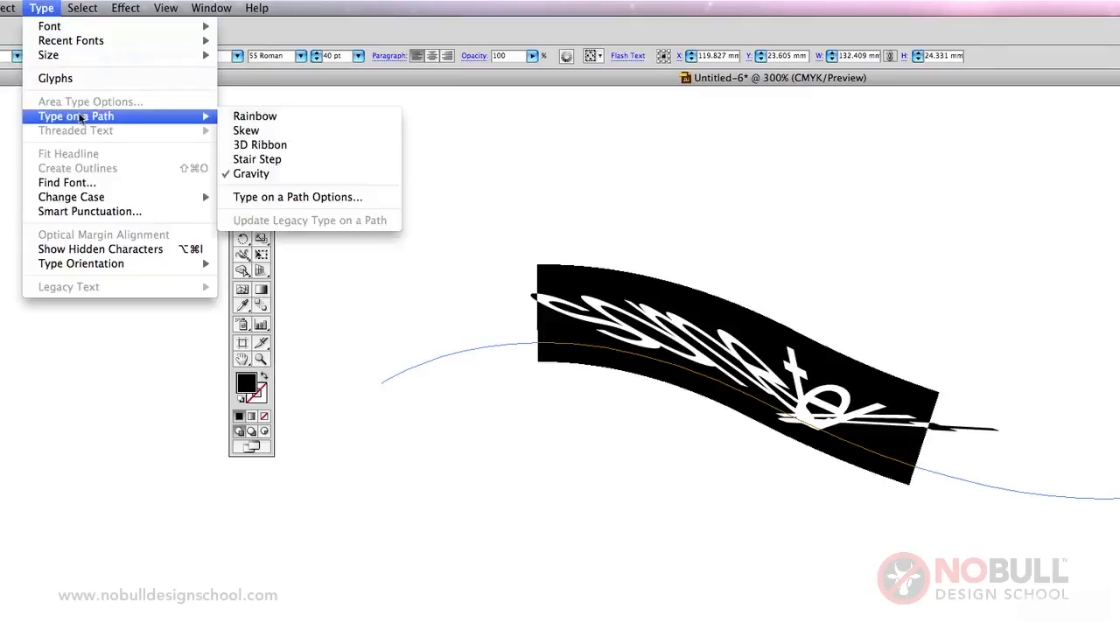
click(257, 119)
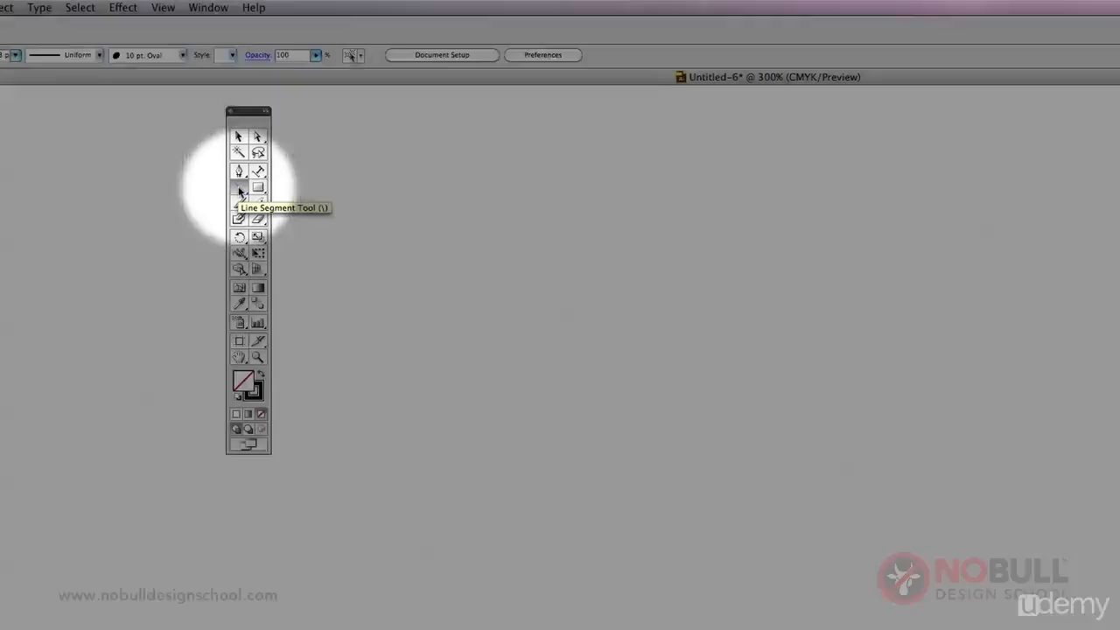
Draw five separate line segments: a steep one, a nearly level one about 47 mm long, a vertical, a horizontal and a 45° diagonal.
drag(520, 304, 649, 515)
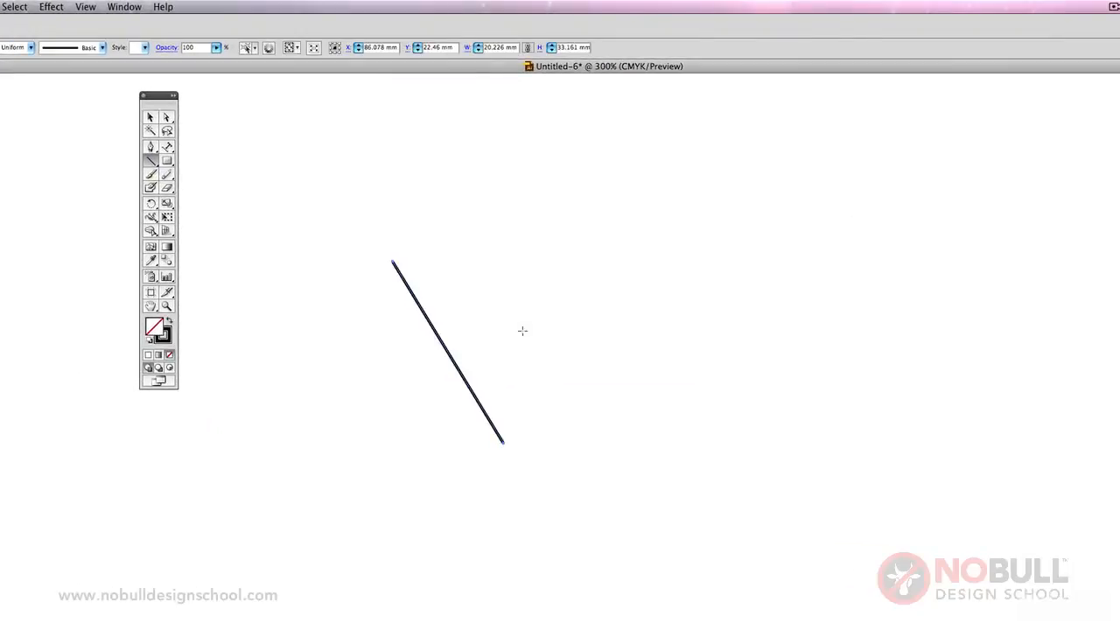
drag(479, 253, 738, 269)
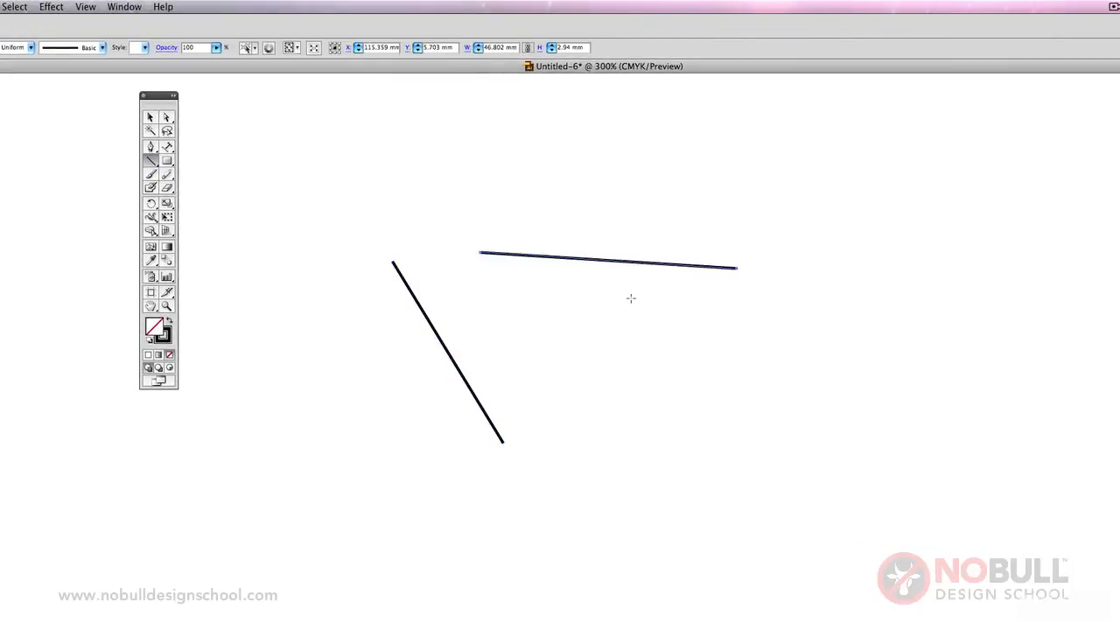
drag(630, 298, 651, 537)
drag(657, 382, 895, 381)
drag(666, 410, 905, 580)
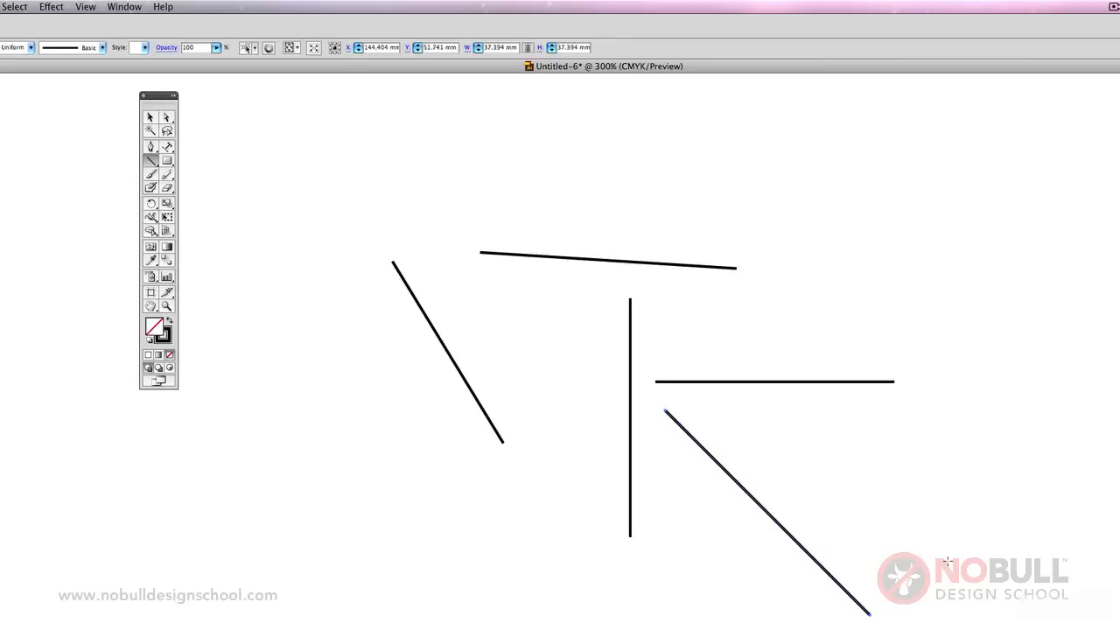
Select all five lines and delete them to clear the artboard.
click(149, 118)
key(ctrl+a)
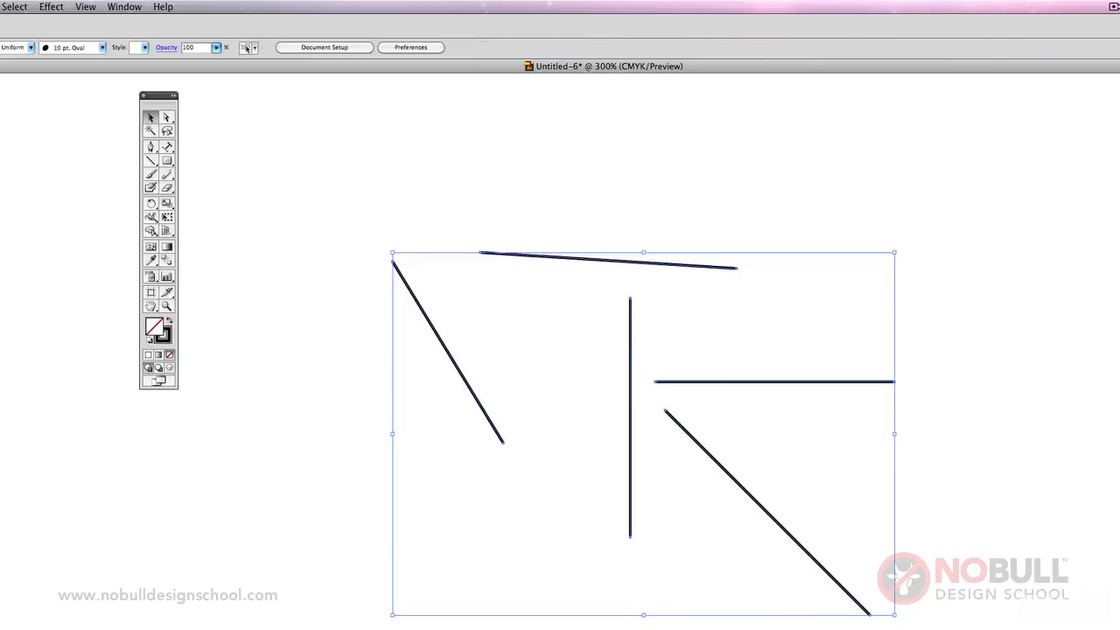
key(Delete)
Draw a square about 43 mm wide and, to its right, a rectangle about 64 × 17 mm with the Rectangle tool.
click(166, 161)
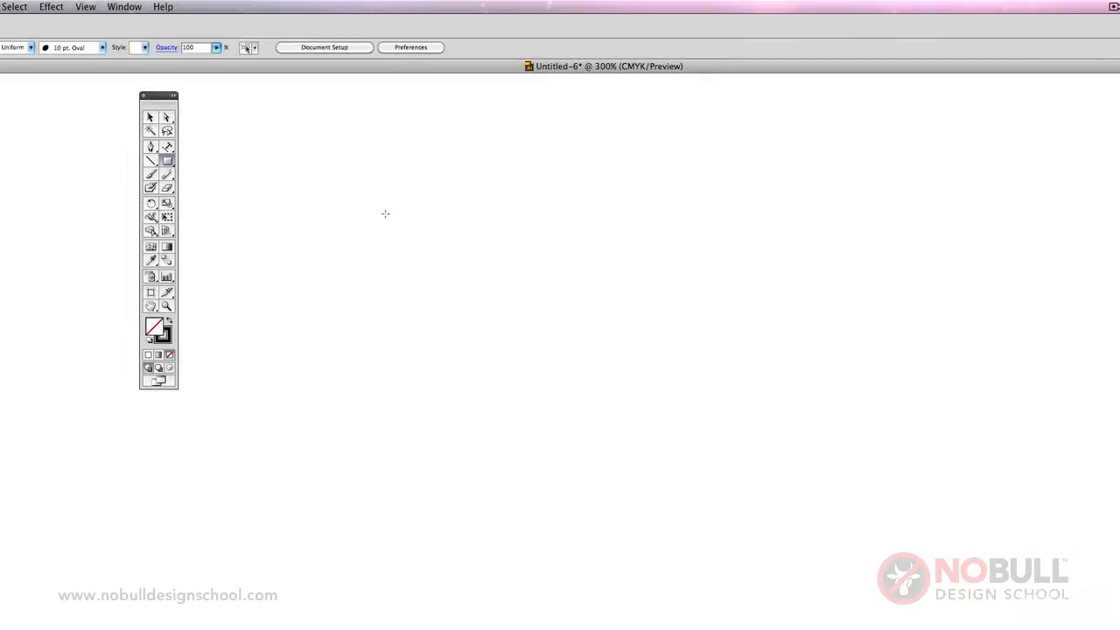
drag(385, 213, 620, 417)
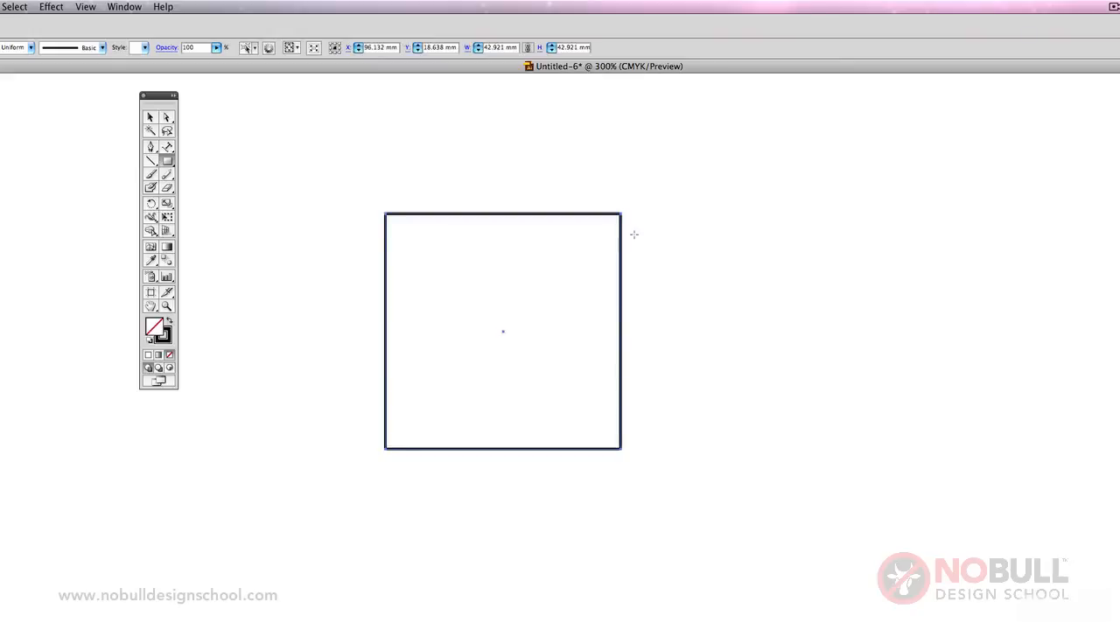
drag(634, 235, 985, 328)
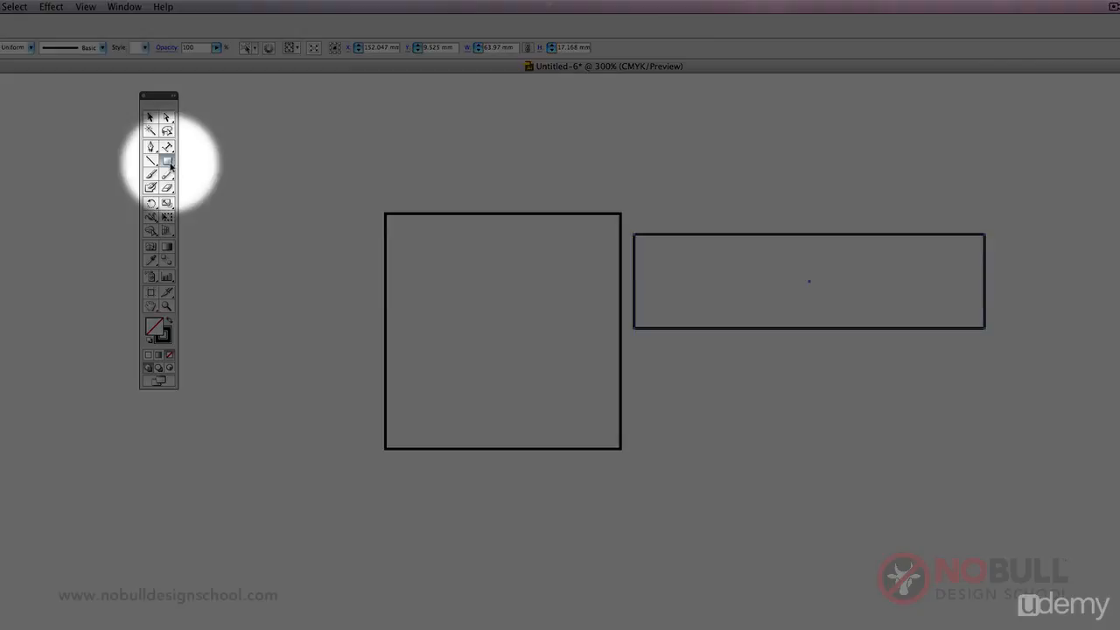
Draw a rounded rectangle about 44 × 26 mm below the wide rectangle, and create a same-size one below the square with 5 mm corner radius.
drag(171, 164, 218, 179)
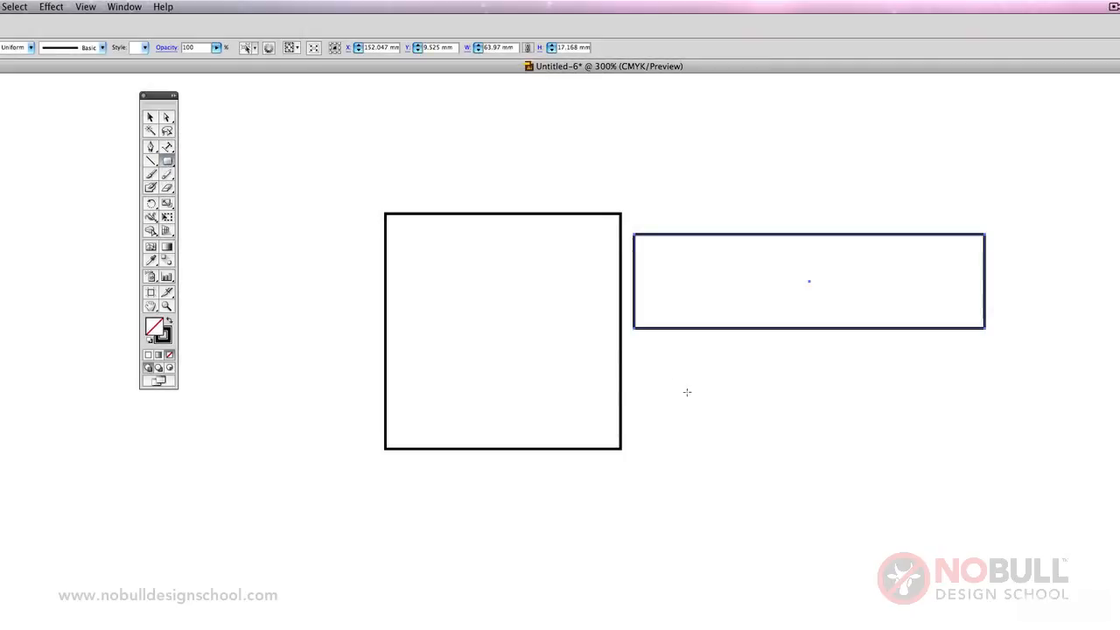
drag(660, 376, 904, 519)
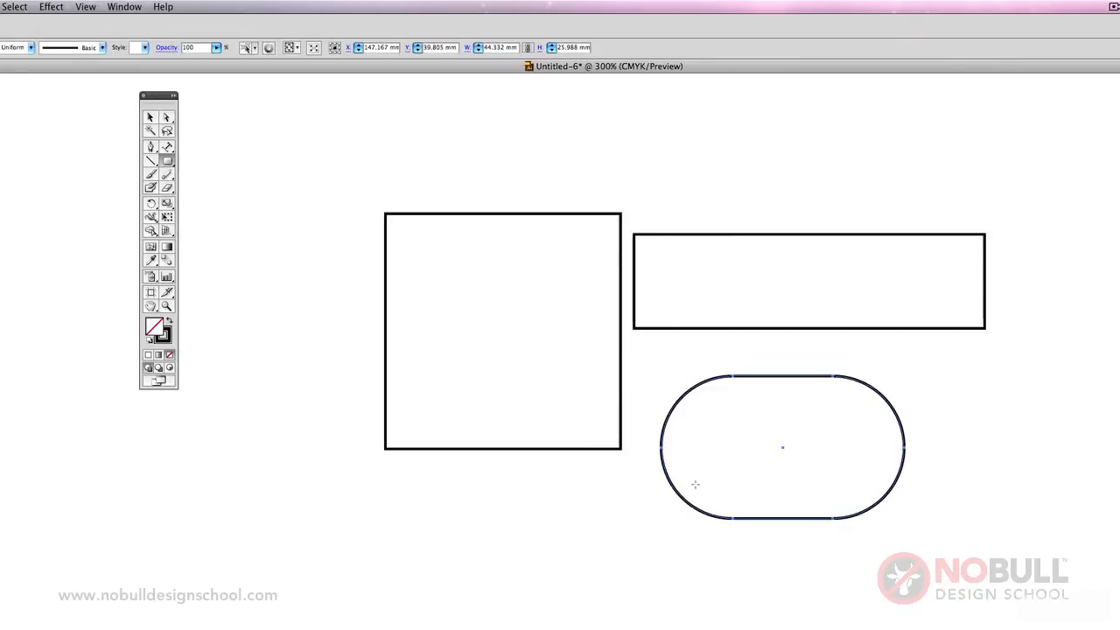
click(461, 546)
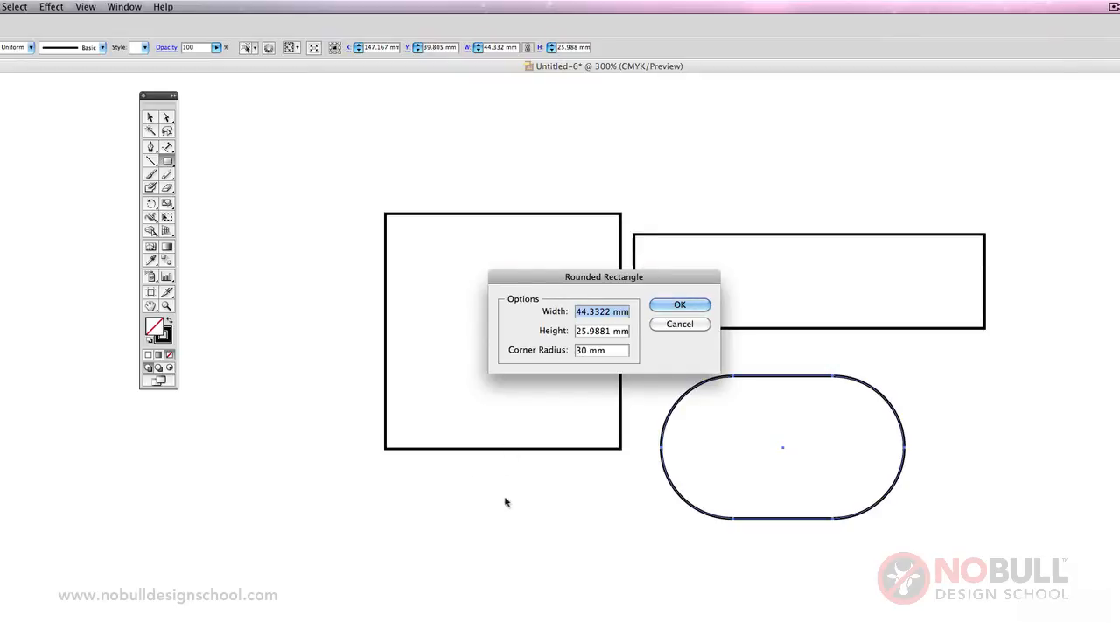
drag(588, 350, 569, 350)
text(5)
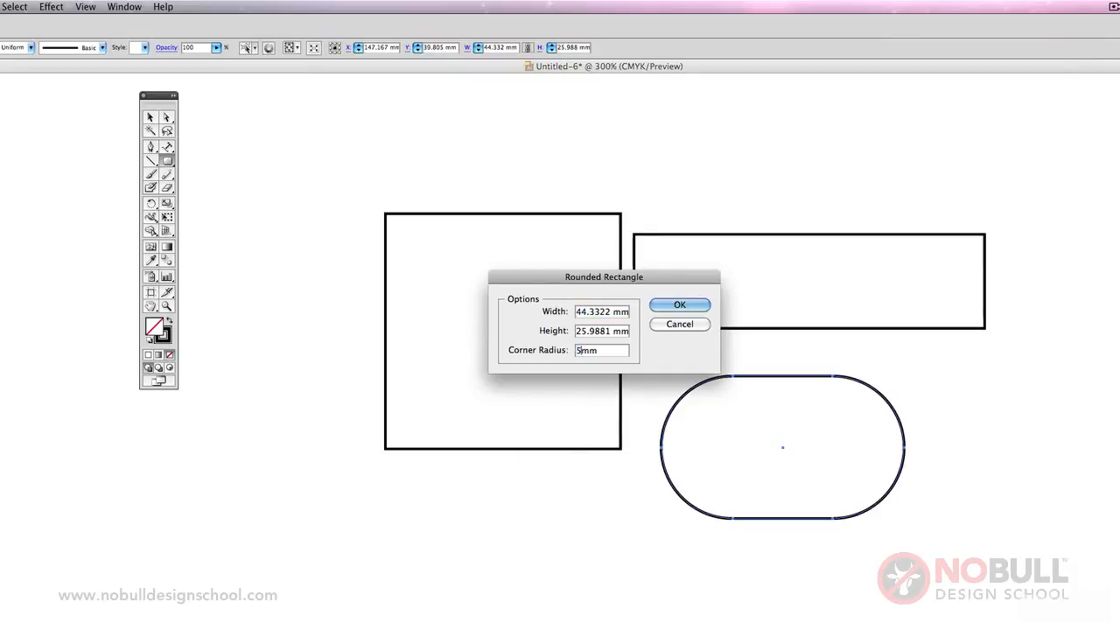
key(Return)
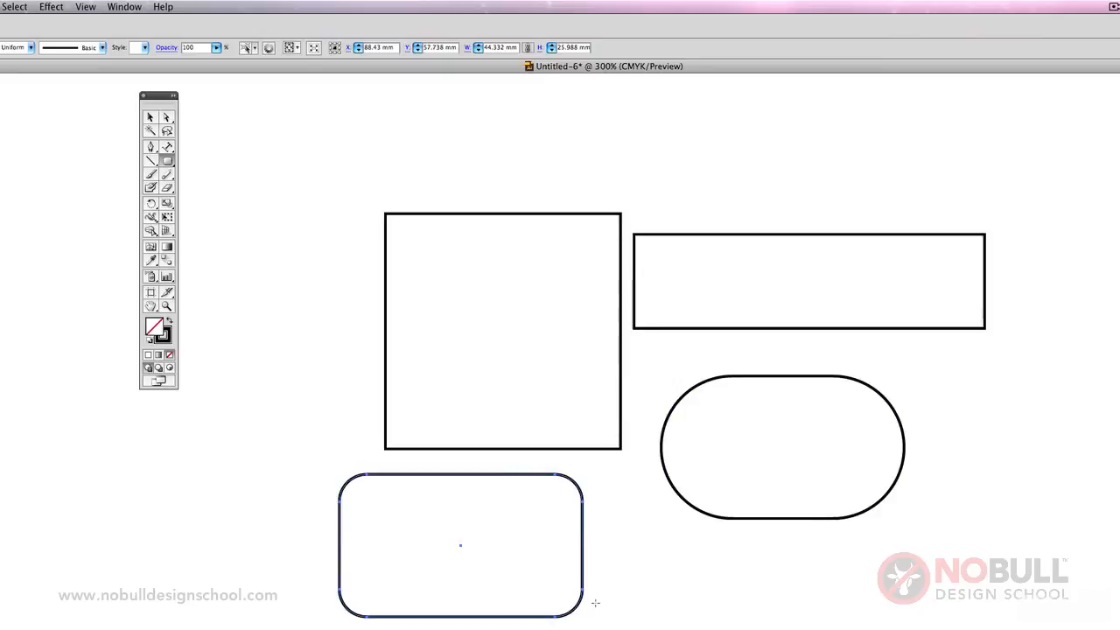
Select the square, the rectangle and both rounded rectangles together and delete them.
click(150, 116)
click(189, 156)
drag(249, 156, 1003, 628)
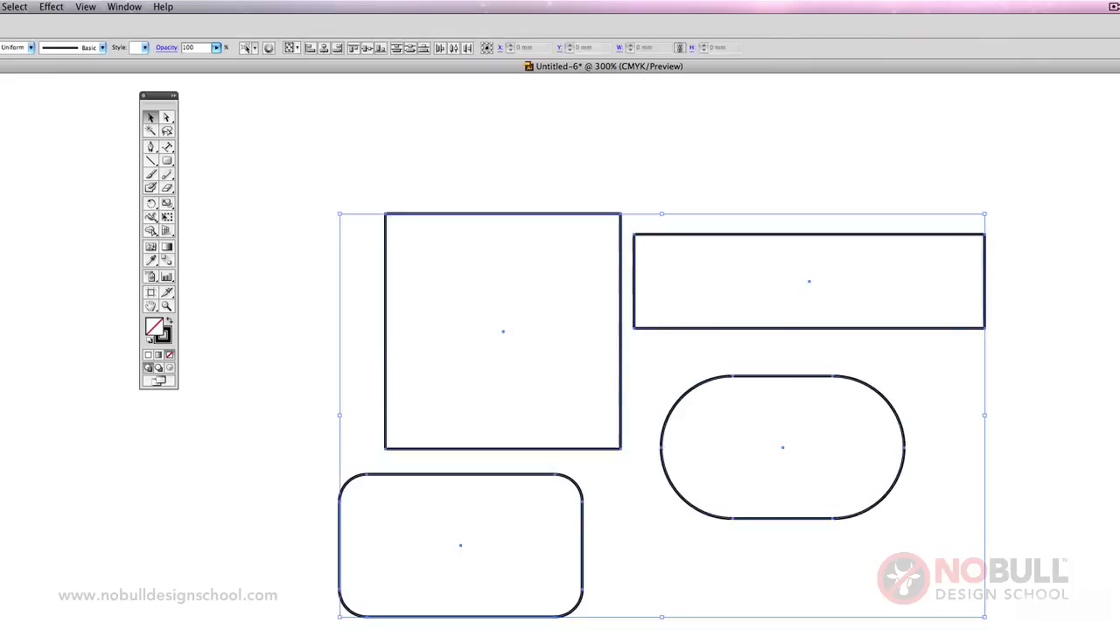
key(Delete)
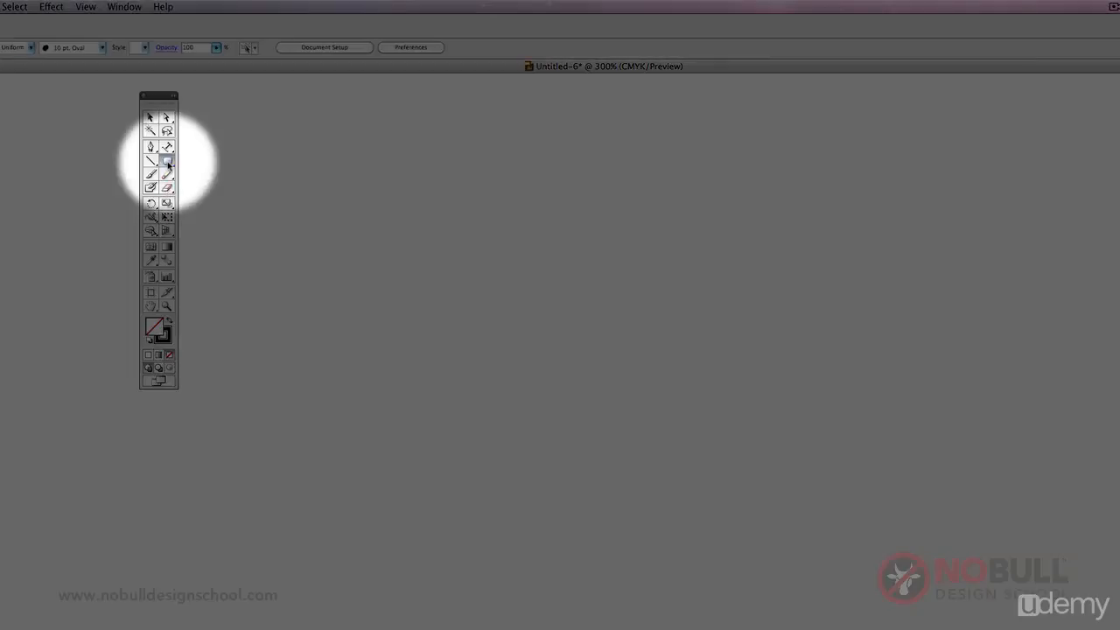
Draw a perfect circle about 51 mm in diameter with the Ellipse tool, undoing the first attempt.
drag(167, 160, 225, 190)
drag(434, 304, 643, 554)
key(ctrl+z)
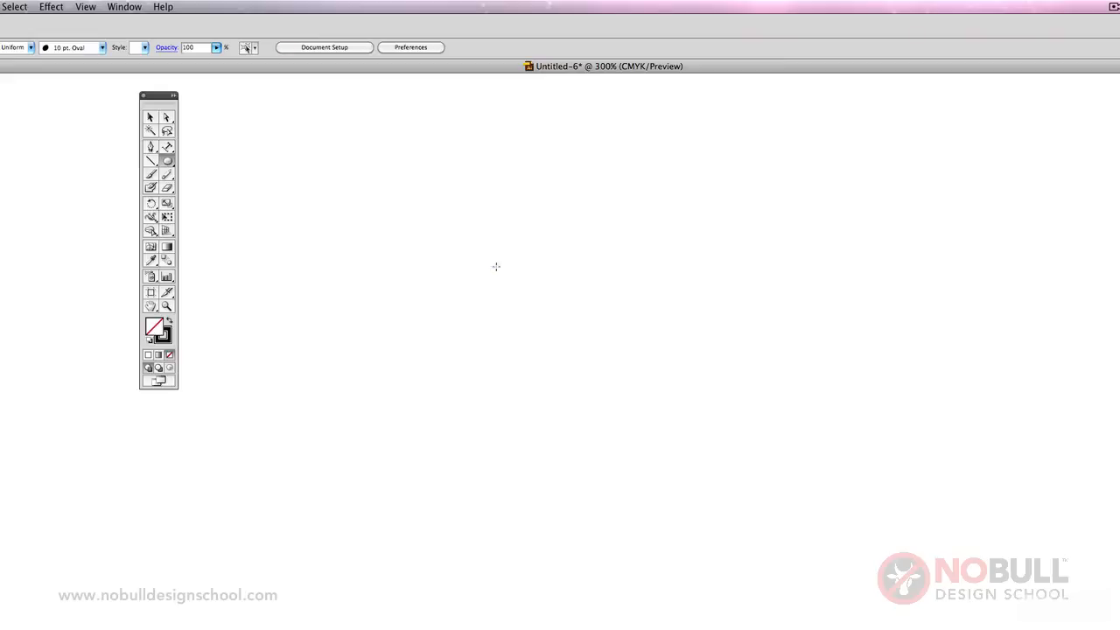
drag(496, 266, 600, 401)
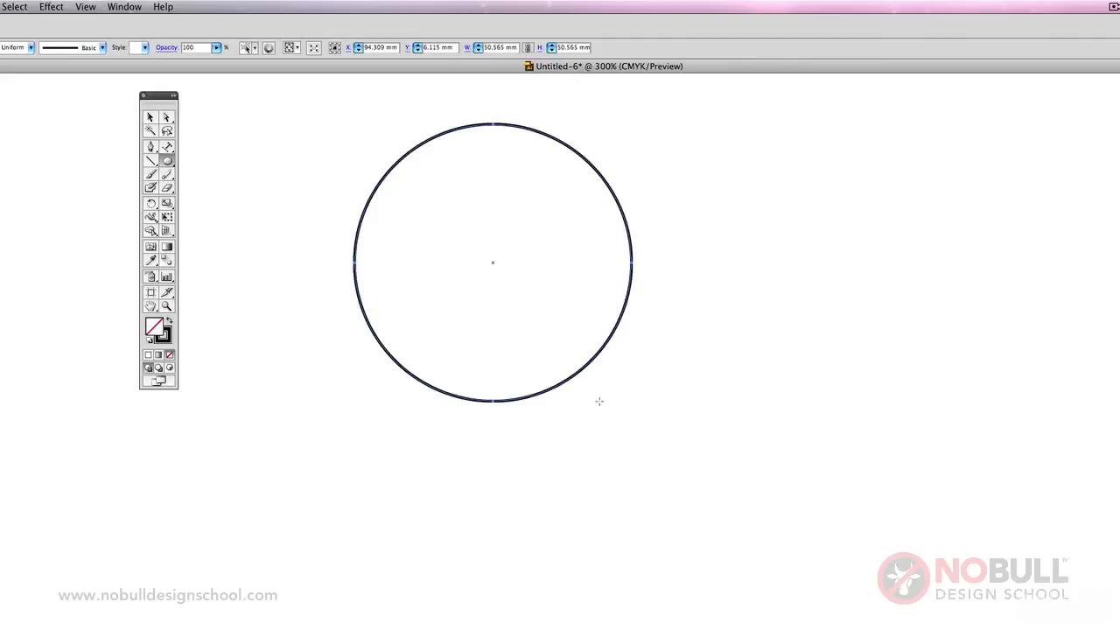
Replace the circle with two overlapping ellipses: a wide horizontal one and a narrow vertical one about 12 × 57 mm.
click(149, 118)
key(Delete)
click(166, 161)
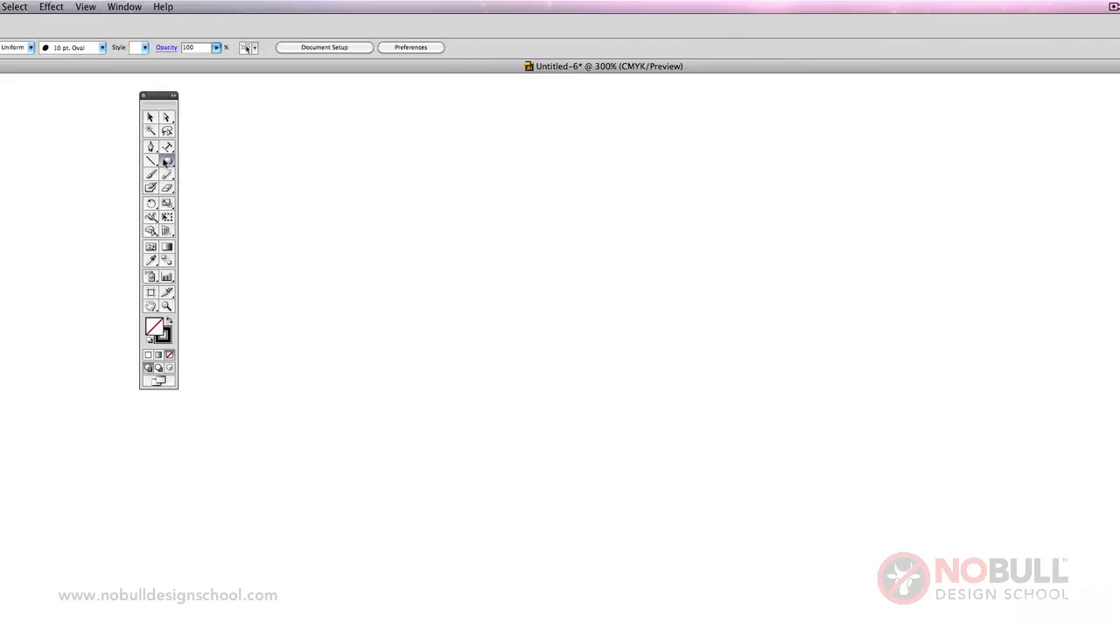
drag(453, 329, 803, 484)
mouse_move(434, 193)
mouse_down()
mouse_move(522, 503)
mouse_move(500, 505)
mouse_up()
Delete both the vertical and the horizontal ellipse from the artboard.
click(150, 117)
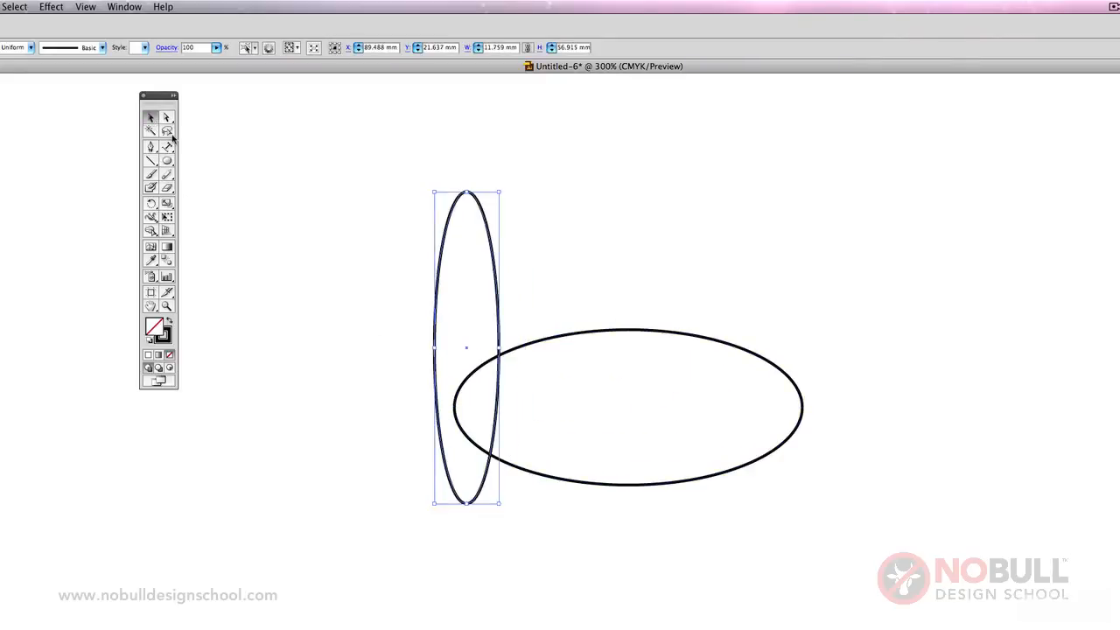
key(Delete)
drag(407, 290, 581, 429)
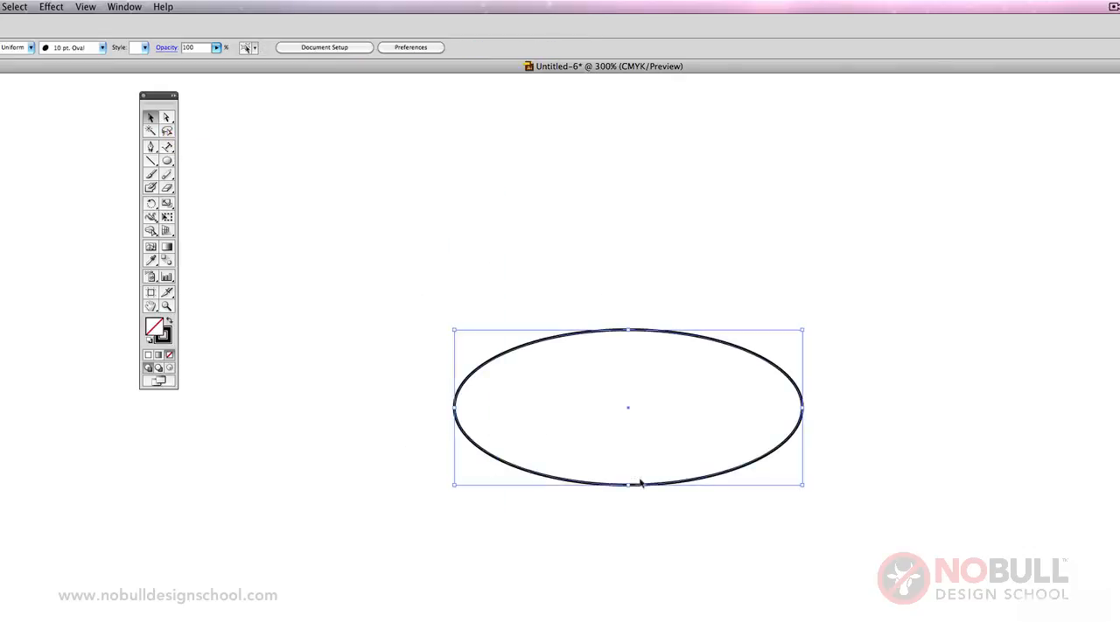
key(Delete)
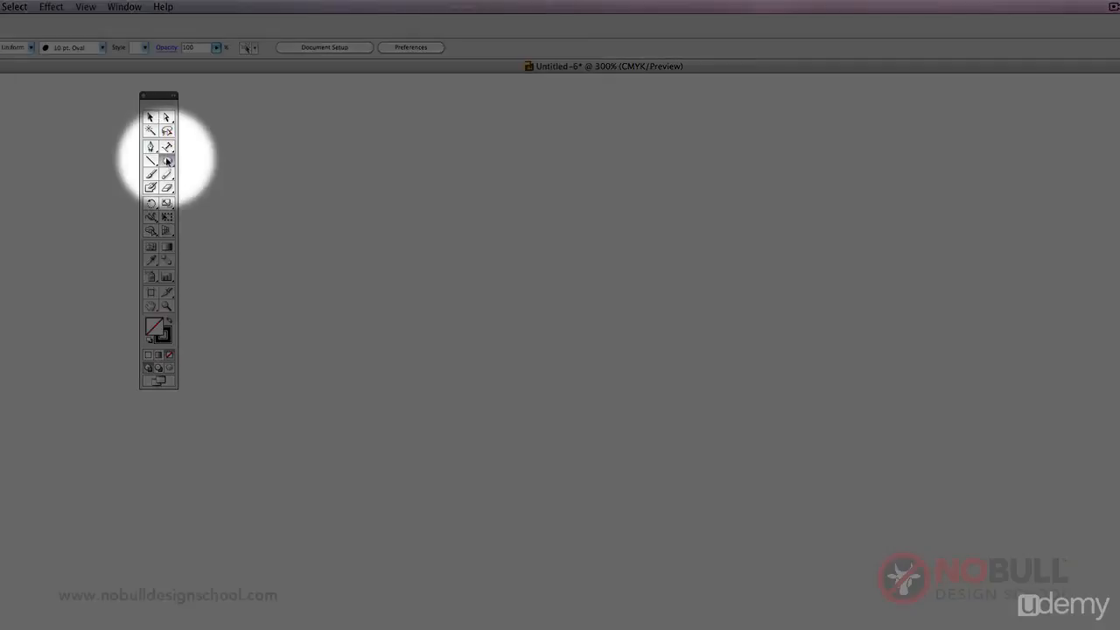
Create an octagon with the Polygon tool, using a radius of 17.6389 mm and 8 sides.
drag(166, 161, 228, 210)
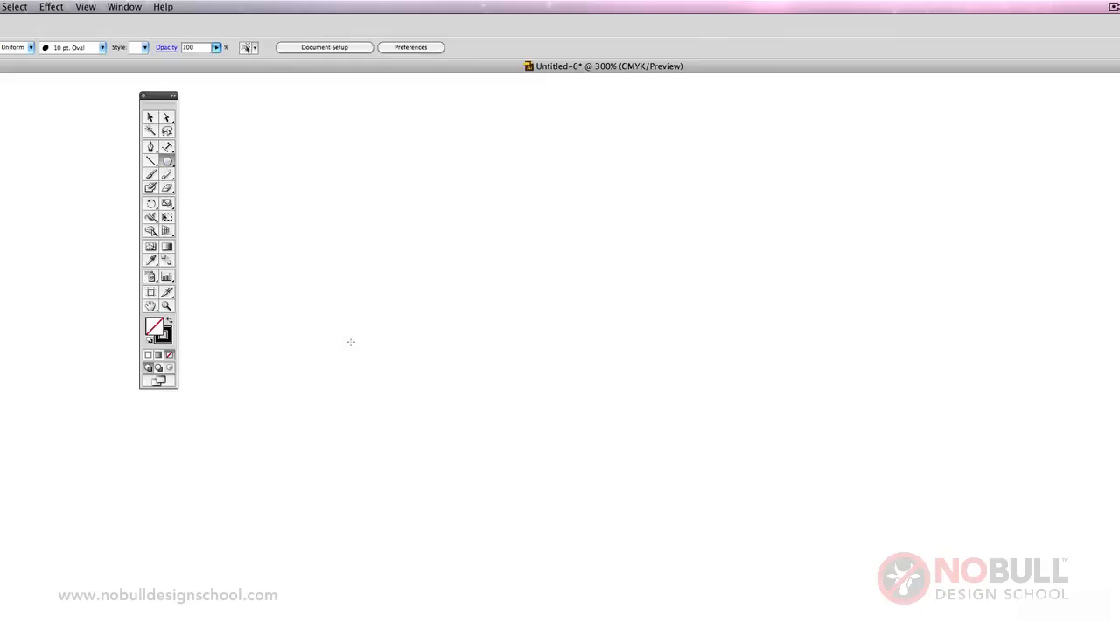
click(448, 267)
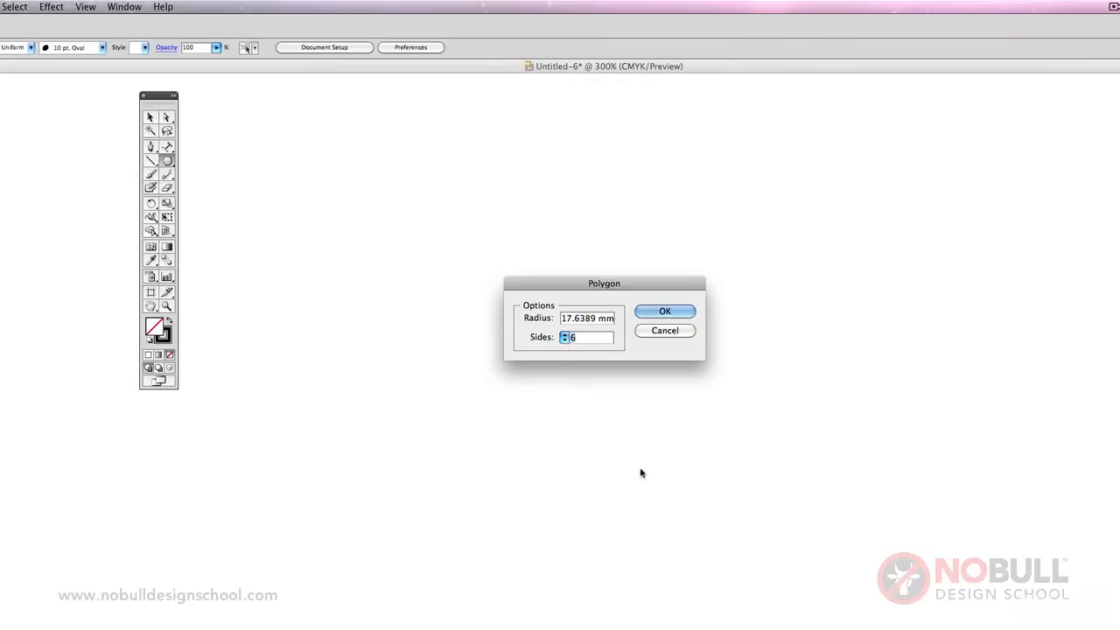
text(8)
key(Return)
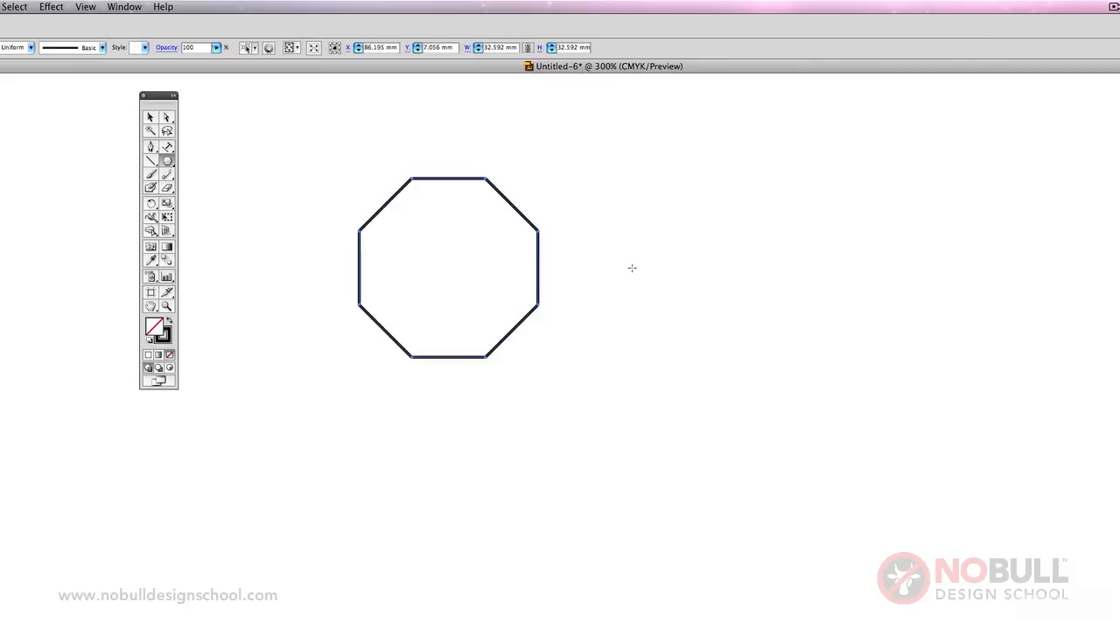
Create a triangle beside the octagon by making a 3-sided polygon with a radius of 17.6389 mm.
click(632, 267)
text(3)
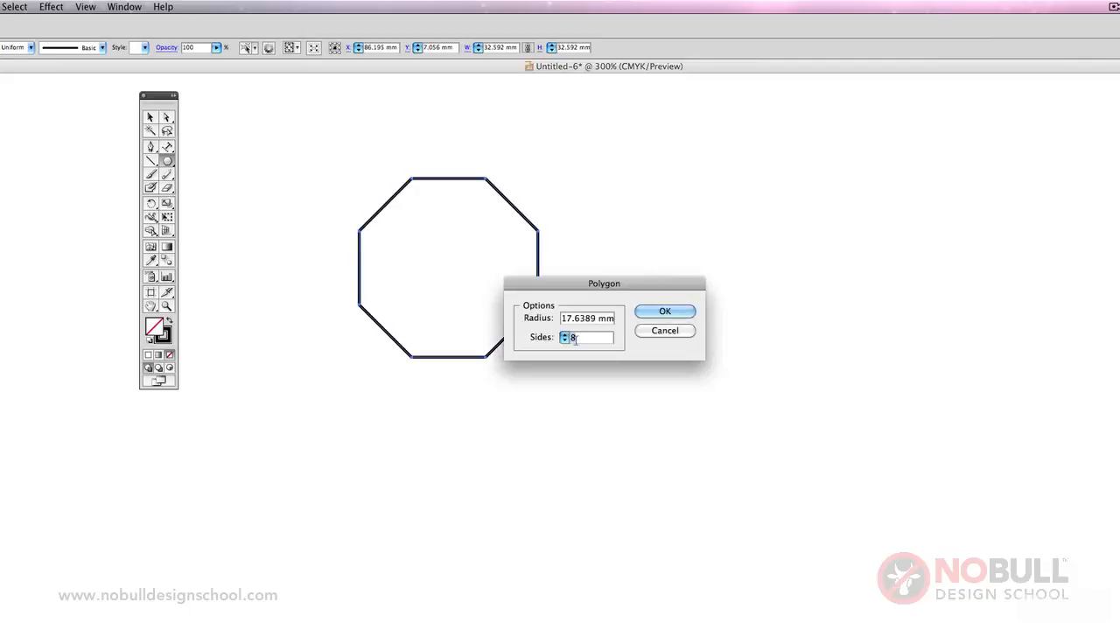
click(656, 313)
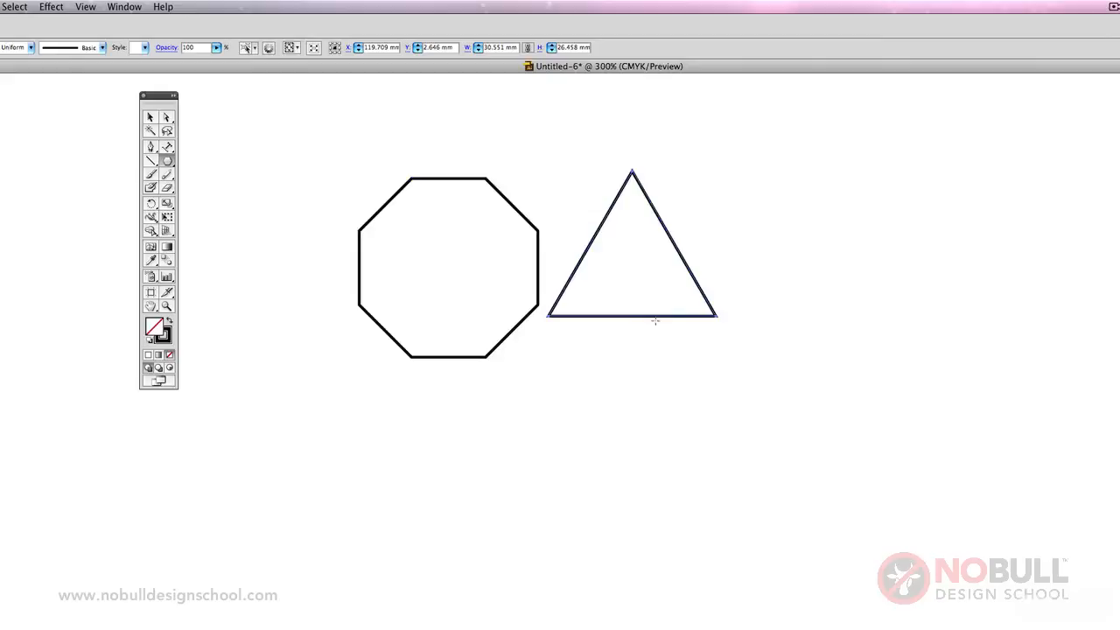
Select the octagon and the triangle together and delete them.
click(150, 116)
drag(318, 146, 717, 366)
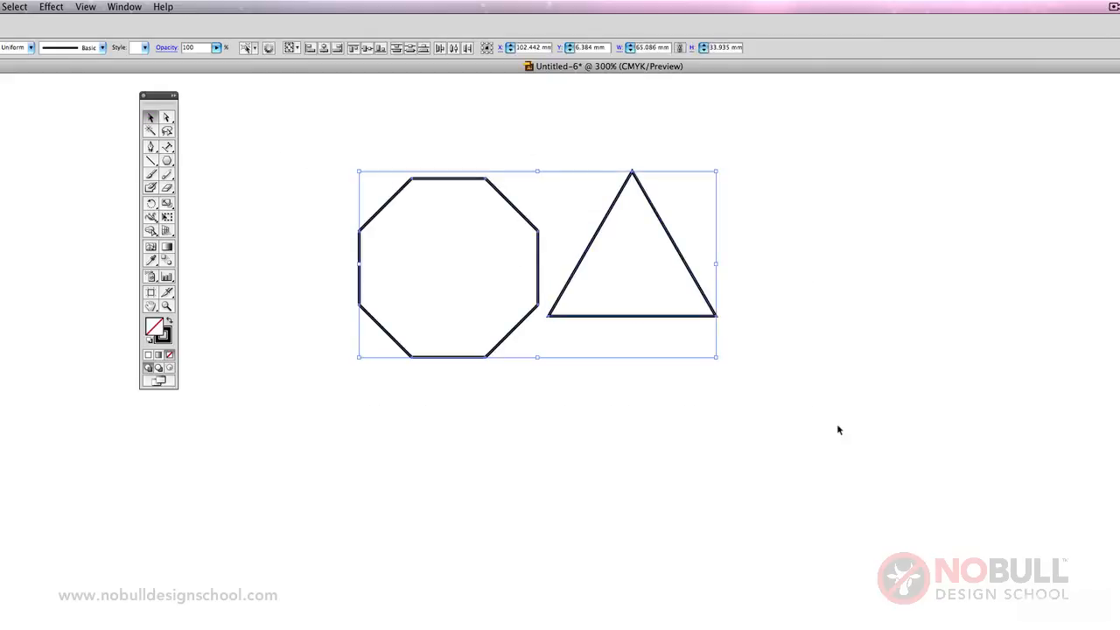
key(Delete)
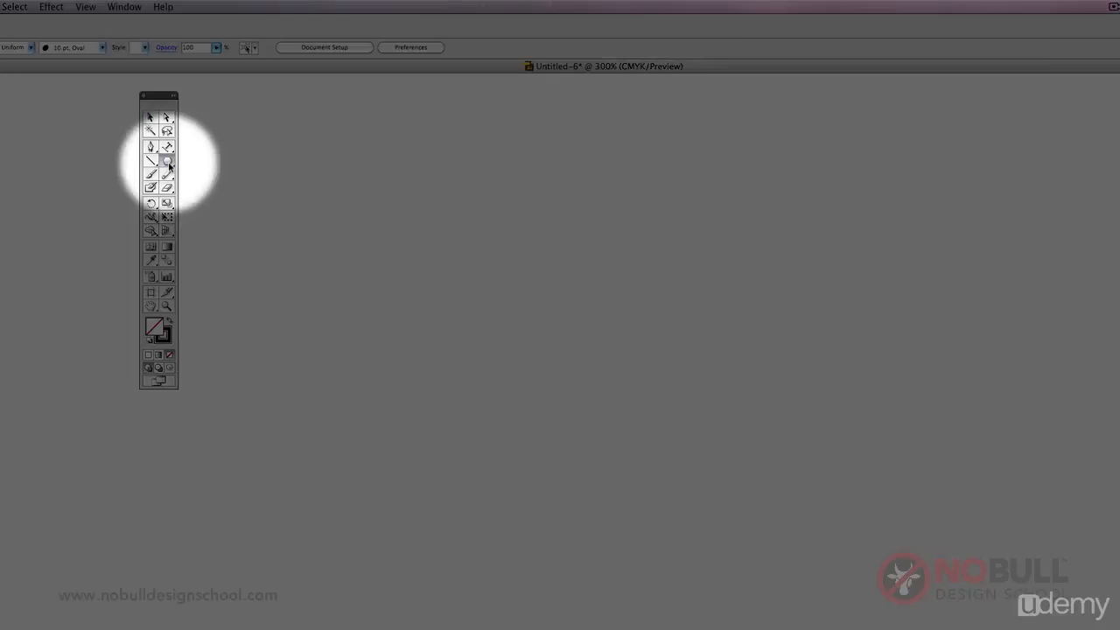
Create a five-pointed star with the Star tool, setting Radius 1 to 10 mm and Radius 2 to 20 mm.
drag(168, 161, 233, 226)
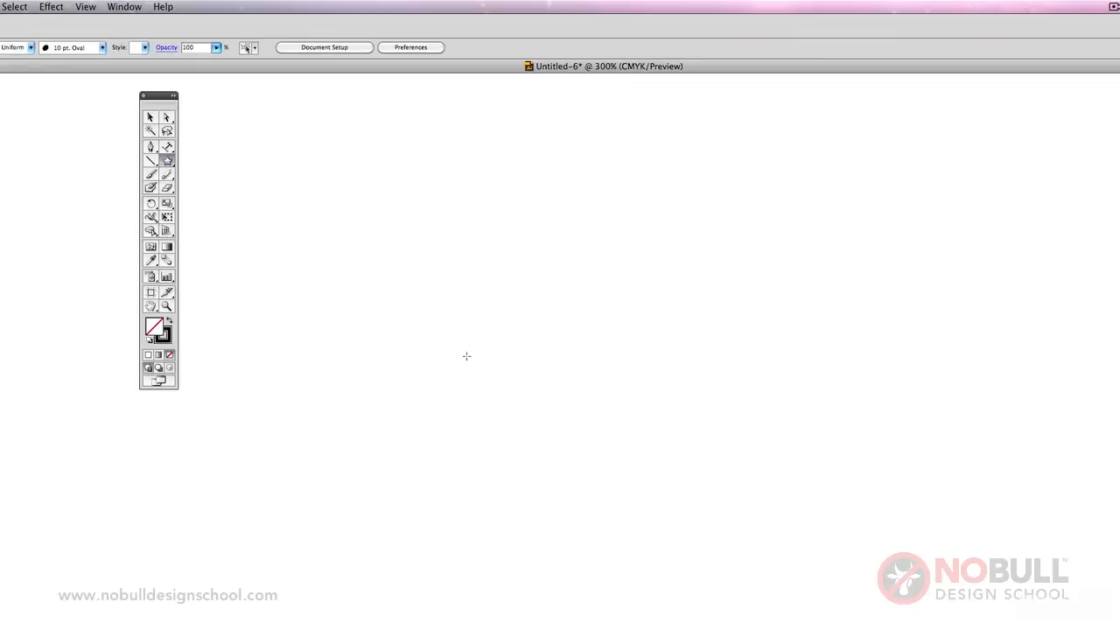
click(458, 259)
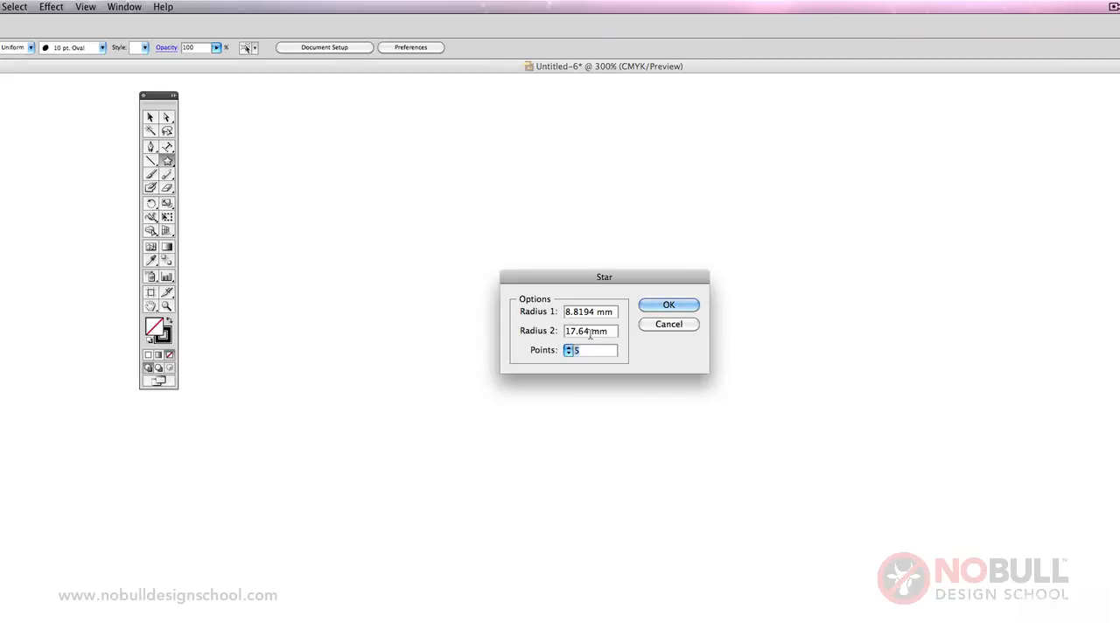
drag(590, 333, 540, 330)
text(20)
drag(594, 311, 546, 308)
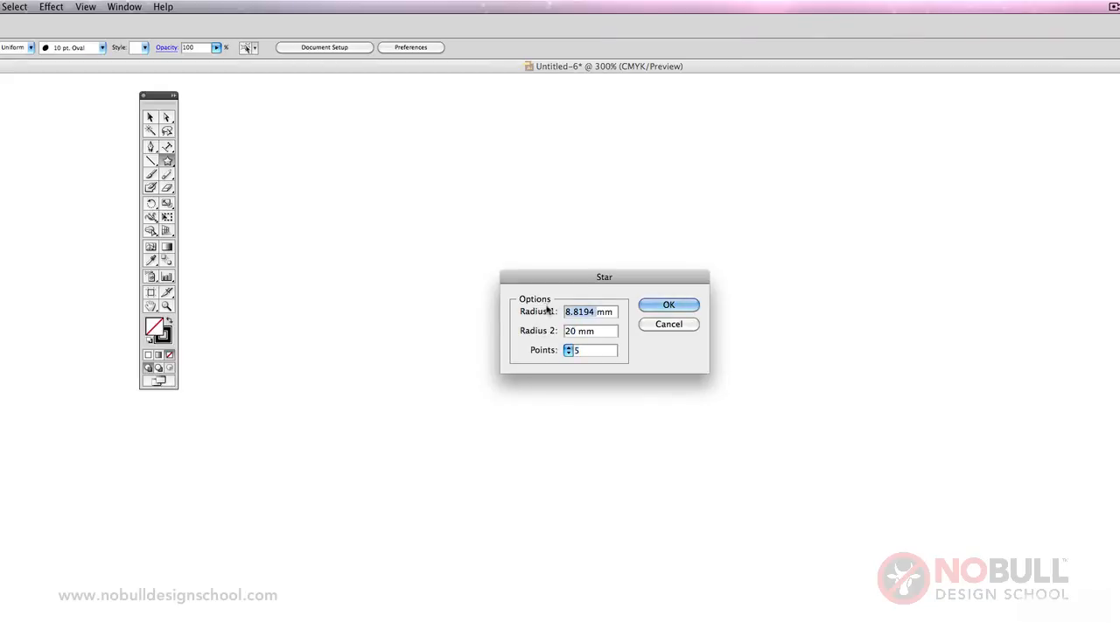
text(10)
click(671, 305)
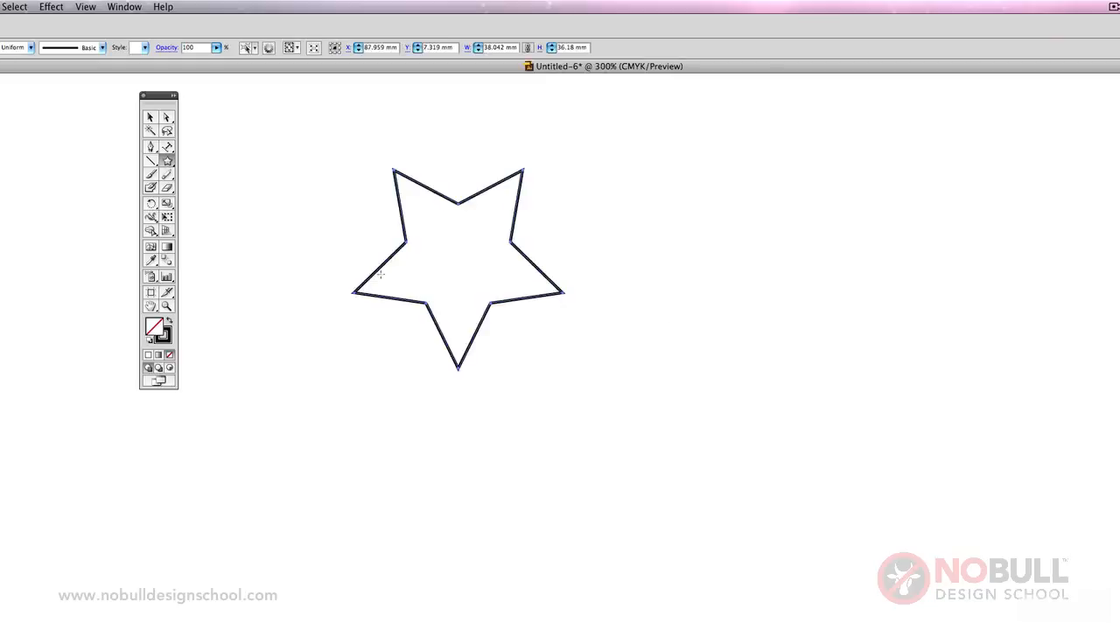
Delete the five-pointed star and create a star with 20 points in its place.
key(v)
key(Delete)
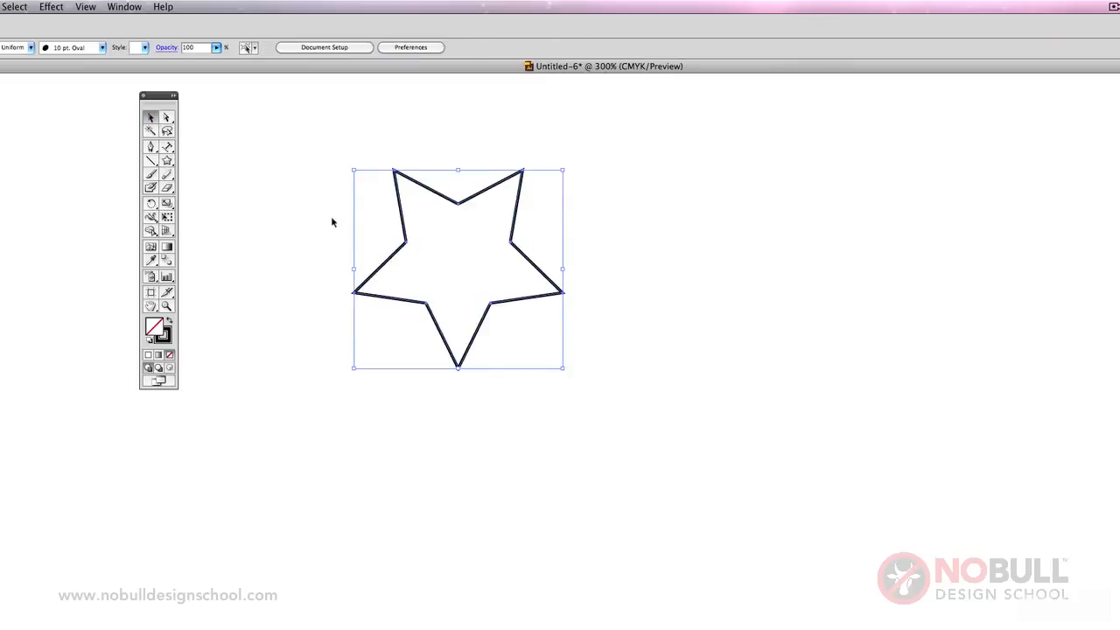
click(169, 162)
click(531, 309)
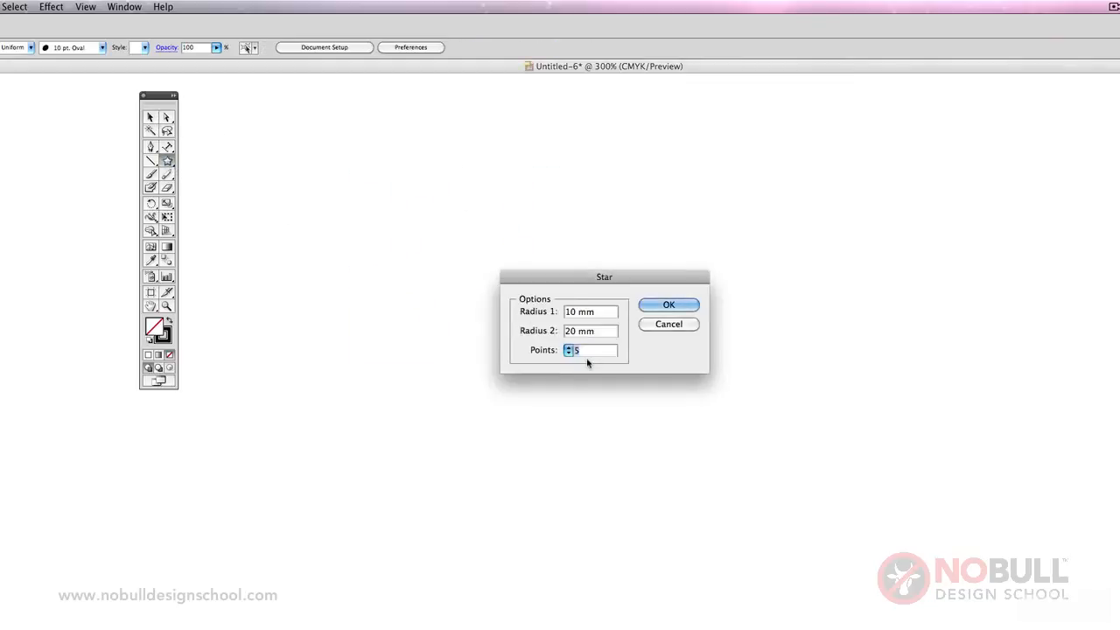
text(20)
key(Tab)
text(1mm0)
click(668, 304)
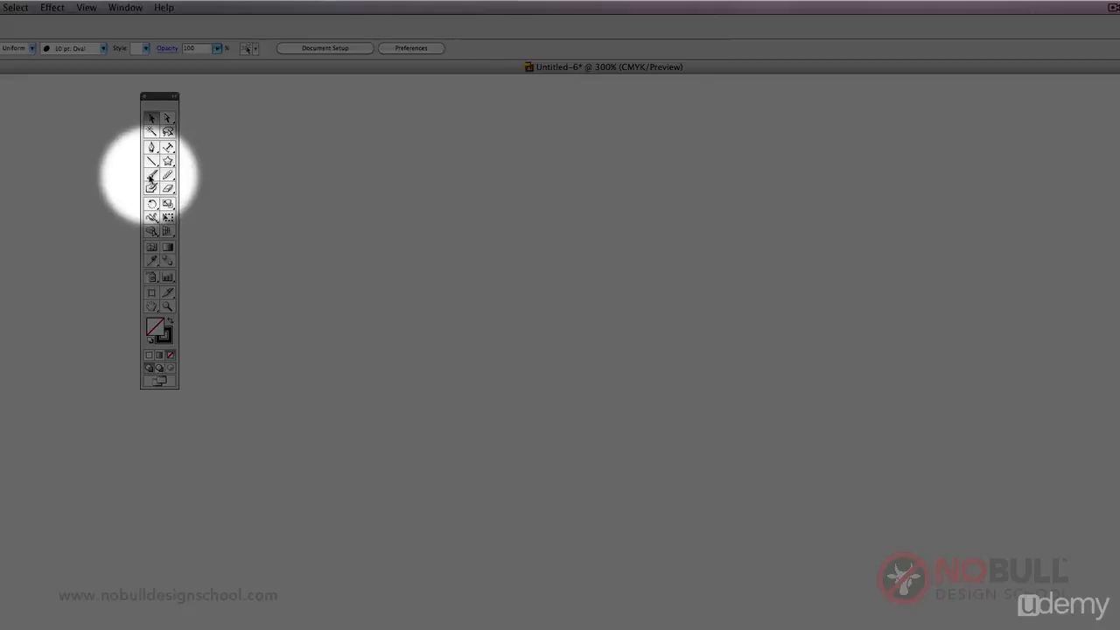
Paint a winding stroke across the artboard with the Paintbrush tool and the 10 pt. Oval brush.
click(151, 175)
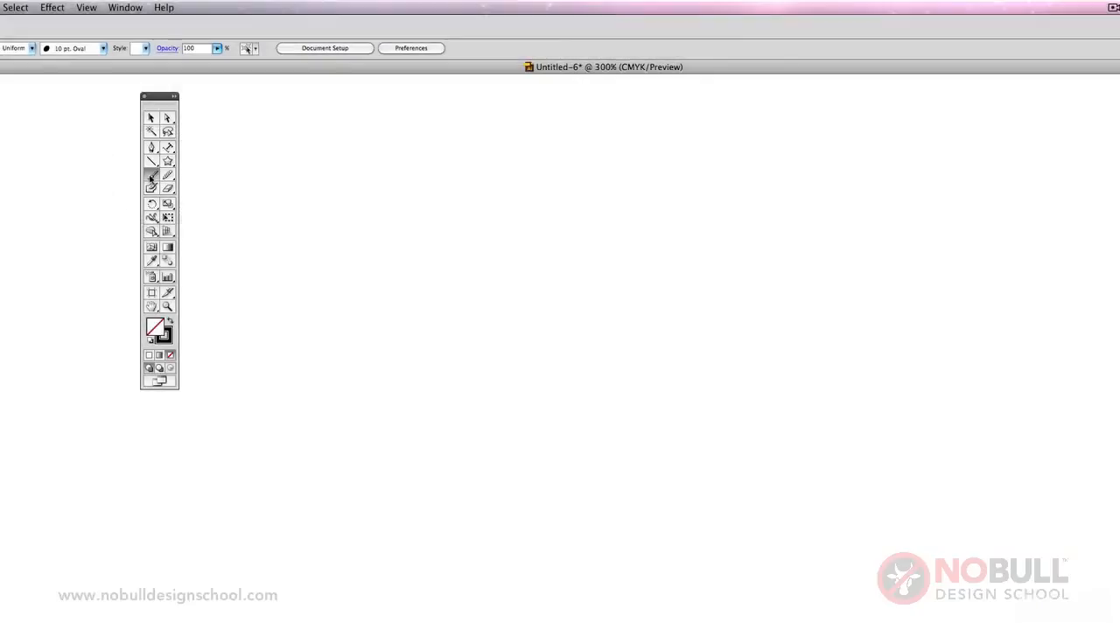
mouse_move(313, 177)
mouse_down()
mouse_move(423, 177)
mouse_move(368, 273)
mouse_move(578, 334)
mouse_move(662, 397)
mouse_up()
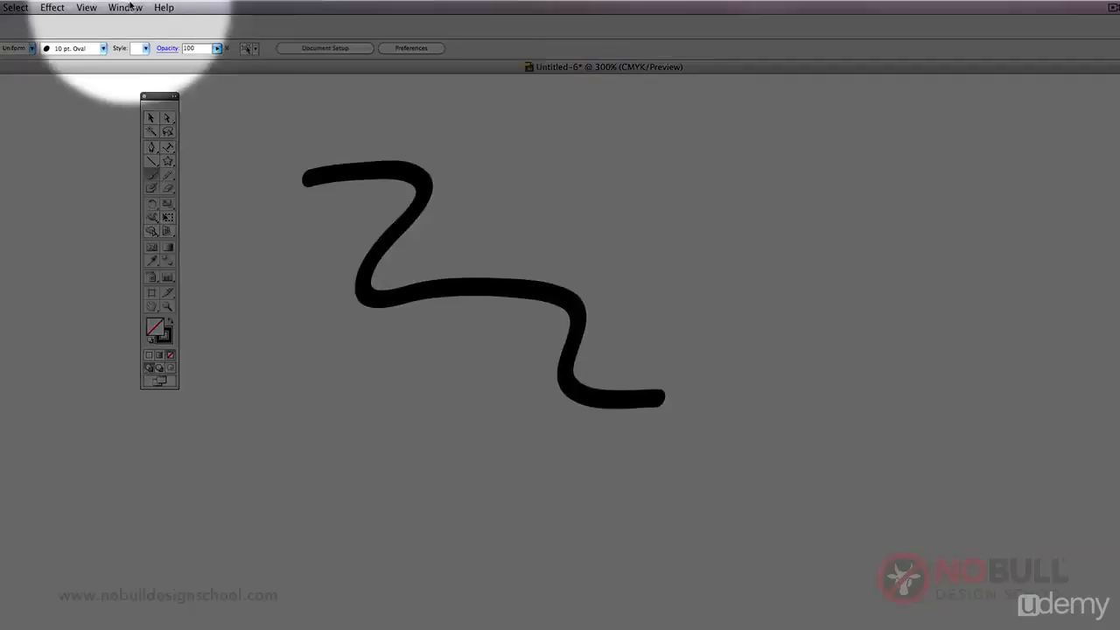
Show the Brushes panel beside the painted stroke and open the Artistic_ChalkCharcoalPencil brush library.
click(130, 6)
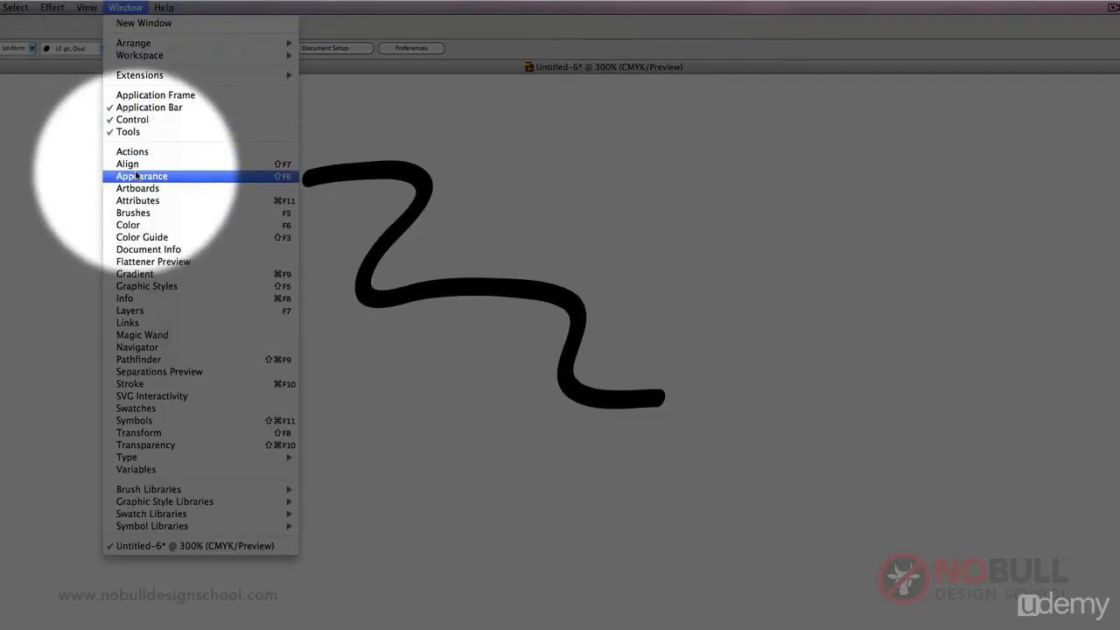
click(194, 214)
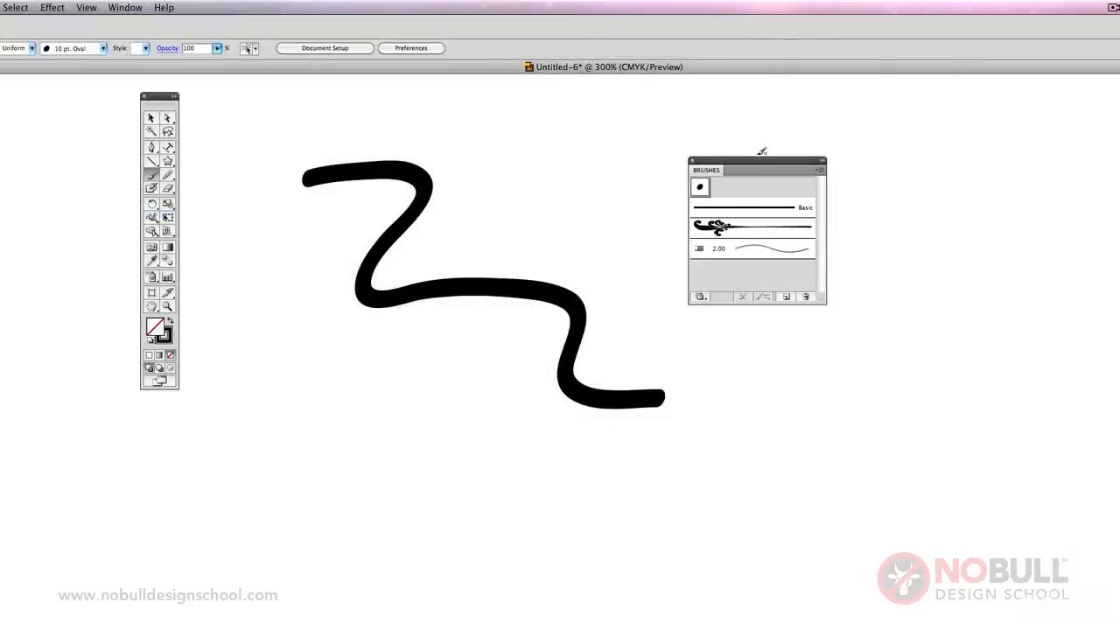
drag(760, 164, 651, 153)
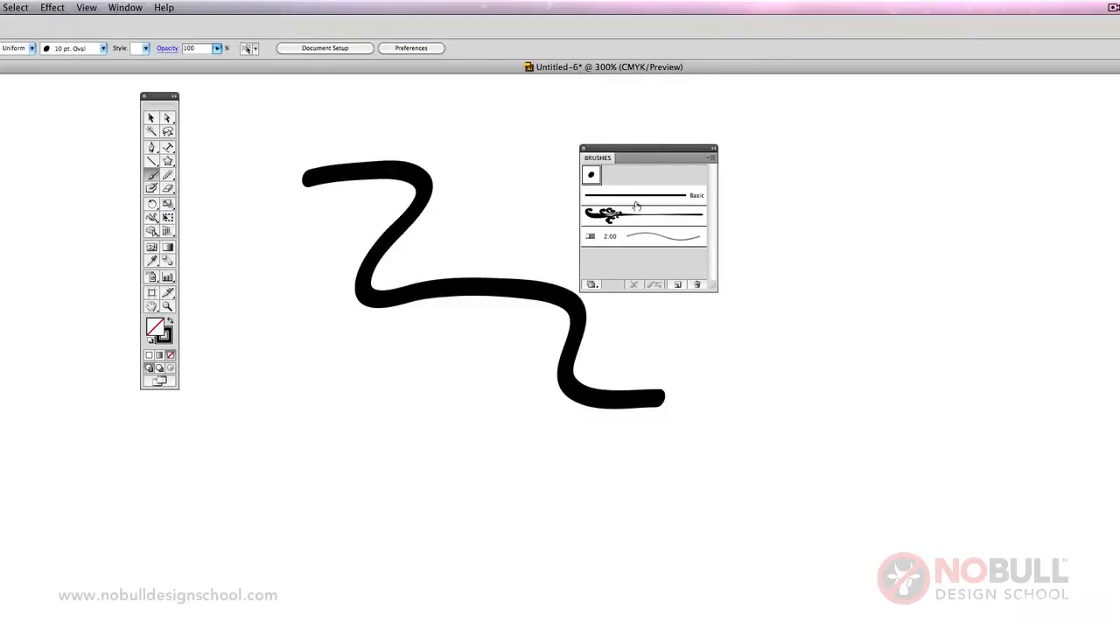
click(710, 159)
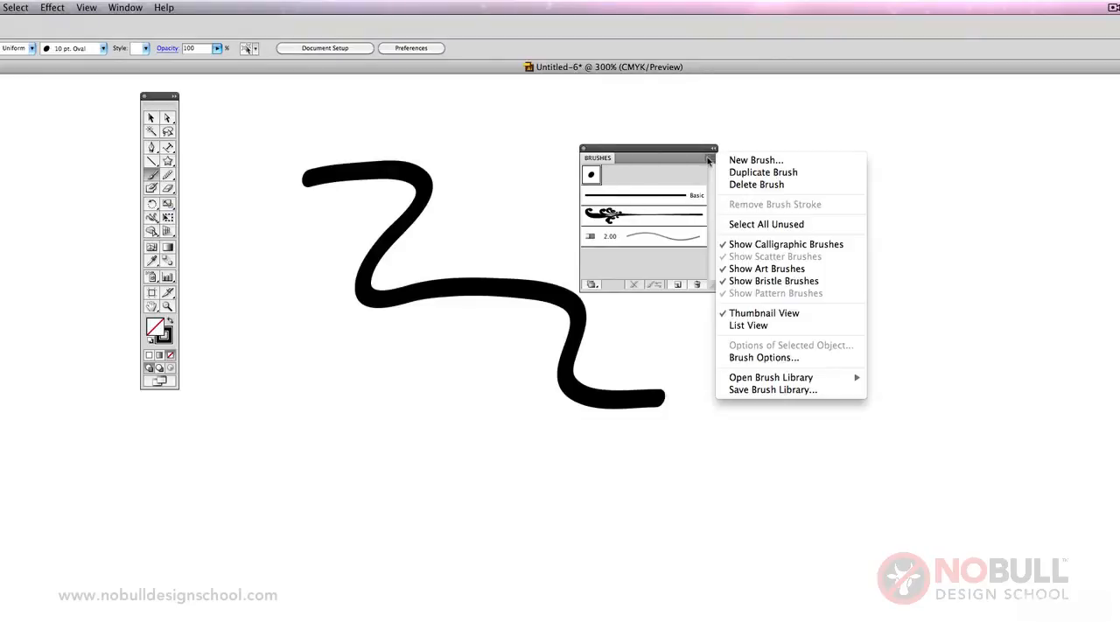
mouse_move(823, 377)
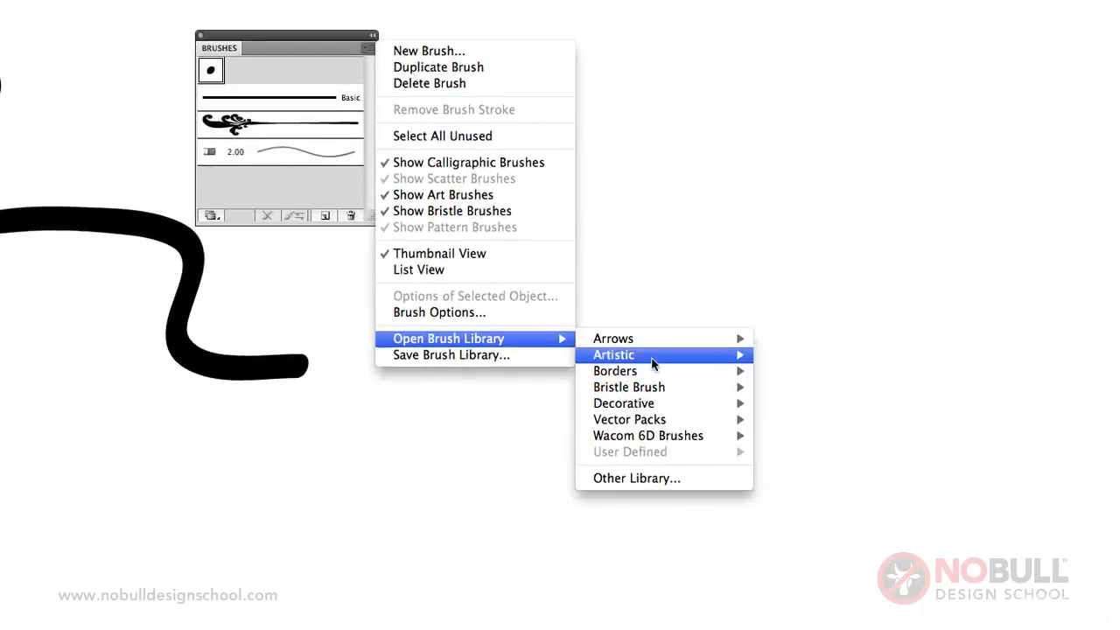
mouse_move(652, 363)
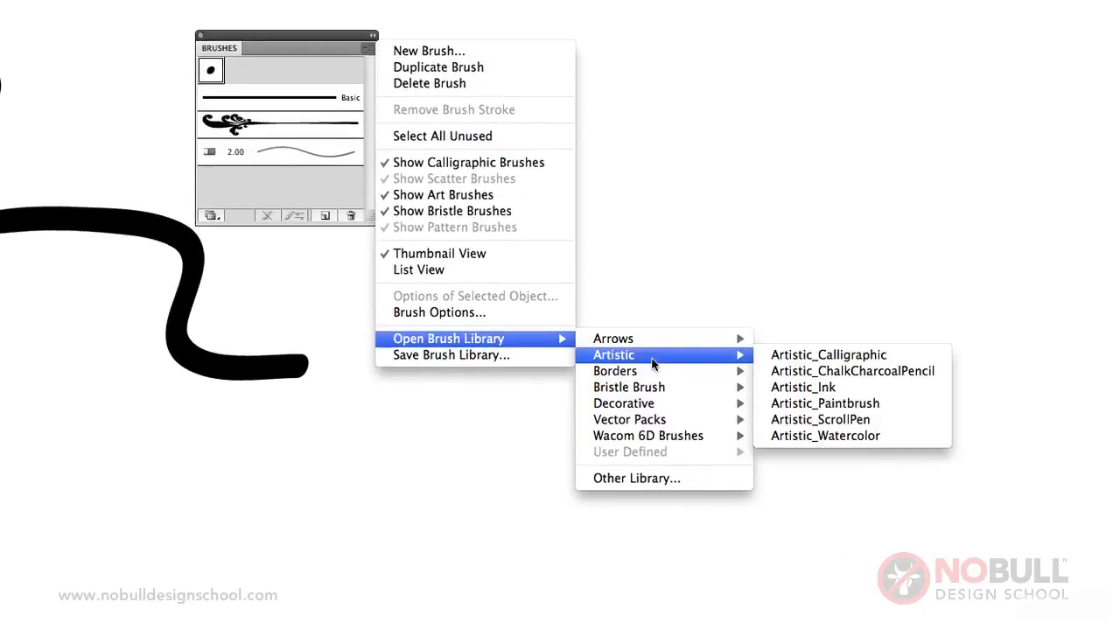
click(827, 371)
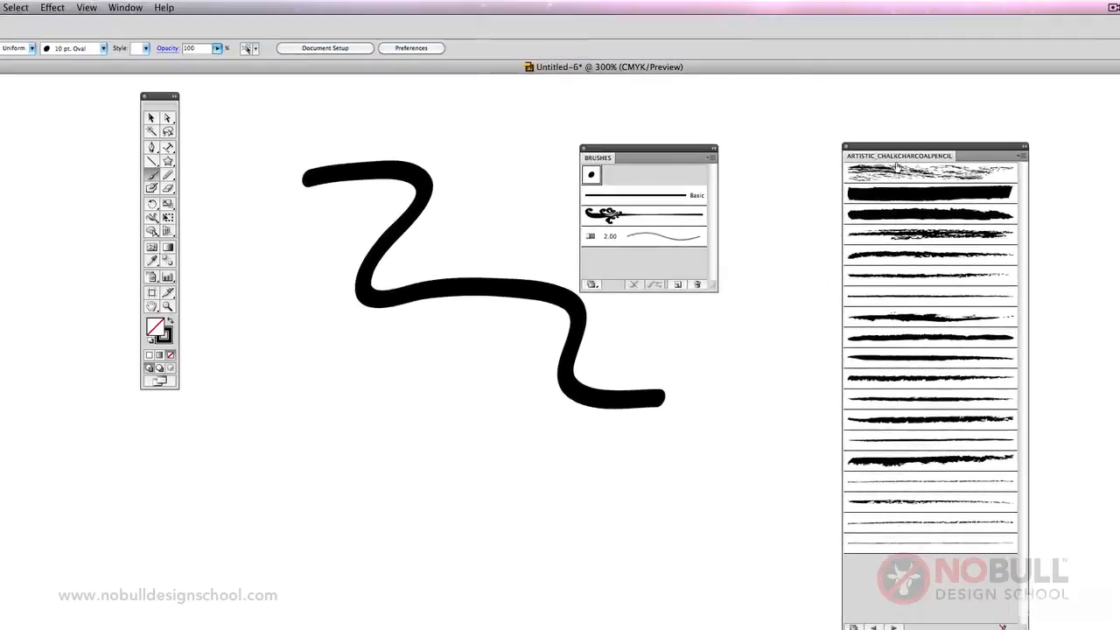
Paint rough strokes with the Chalk brush around the oval stroke, plus a curved stroke with the library's thick charcoal brush.
click(656, 83)
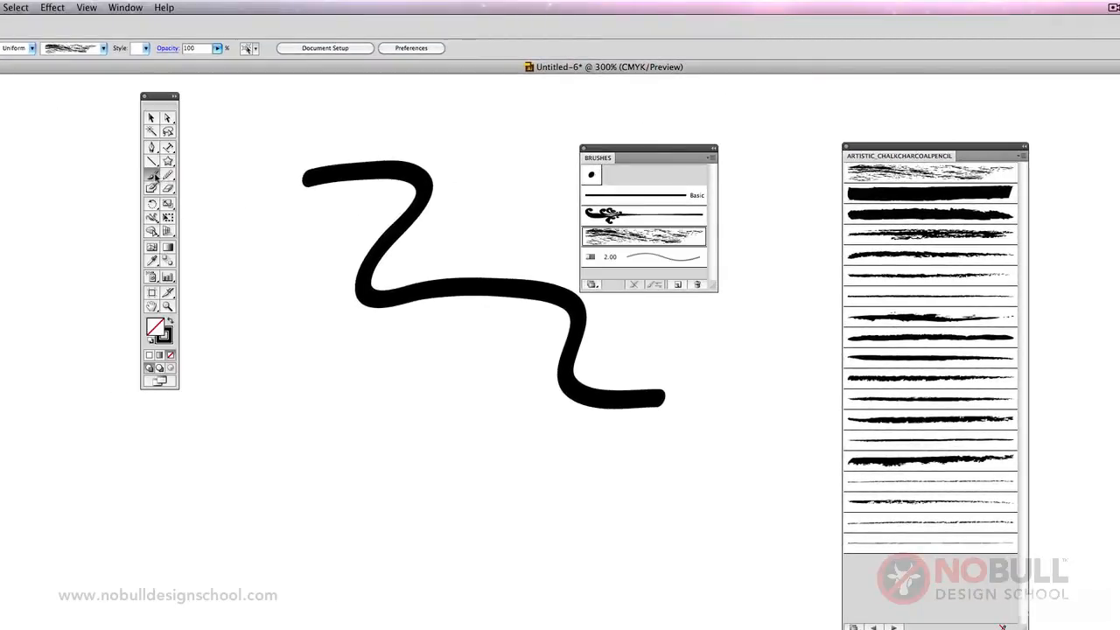
click(886, 173)
mouse_move(268, 398)
mouse_down()
mouse_move(382, 357)
mouse_move(499, 460)
mouse_move(558, 475)
mouse_up()
click(908, 259)
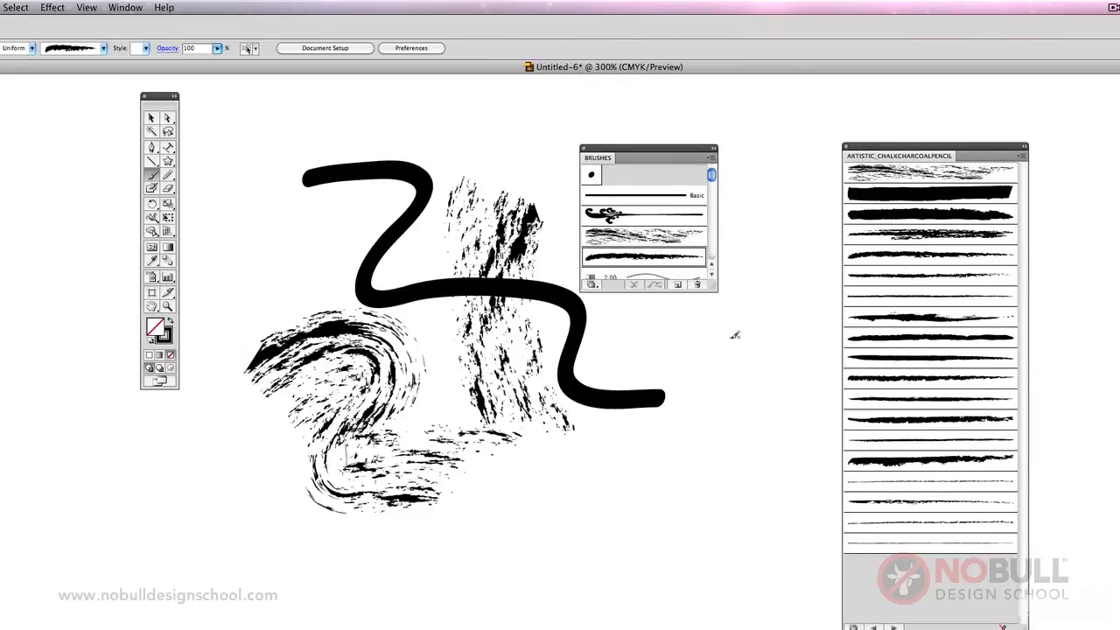
mouse_move(758, 286)
mouse_down()
mouse_move(711, 415)
mouse_move(625, 466)
mouse_up()
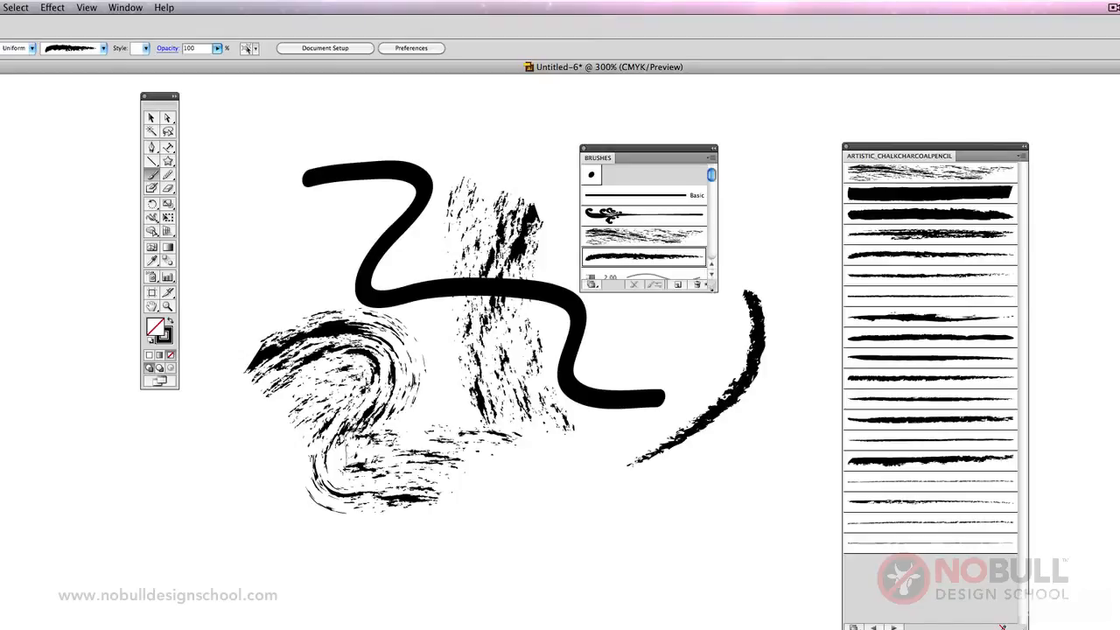
Enlarge the Brushes panel, set the Chalk art brush's width to 470% in its options and view the width variation choices.
drag(711, 286, 774, 419)
click(658, 236)
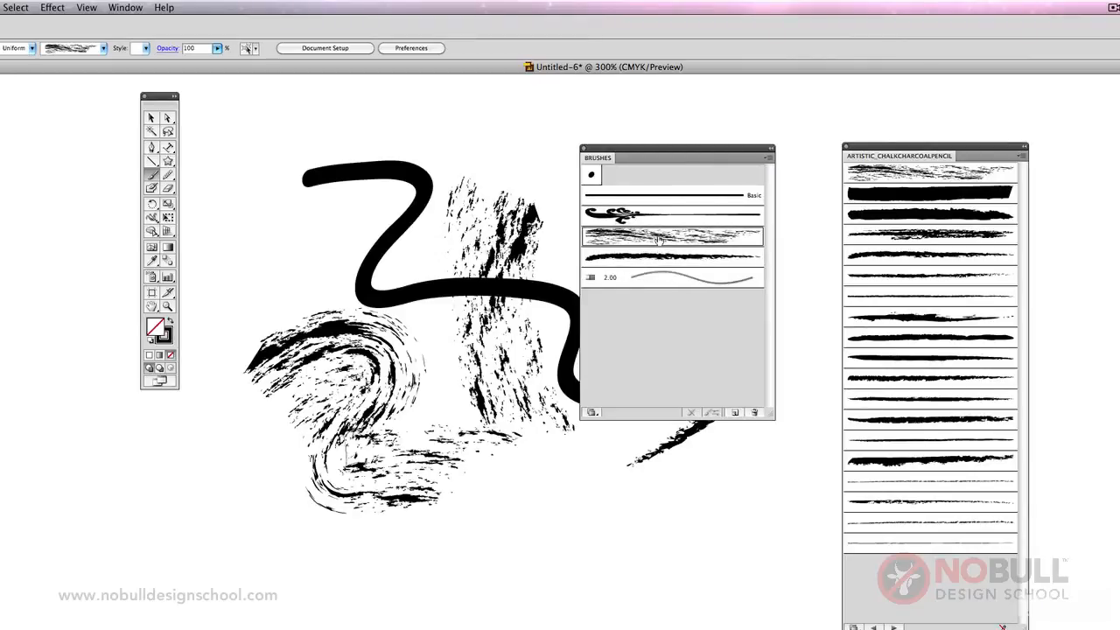
double_click(658, 236)
mouse_move(496, 251)
mouse_down()
mouse_move(457, 249)
mouse_move(545, 249)
mouse_up()
click(605, 238)
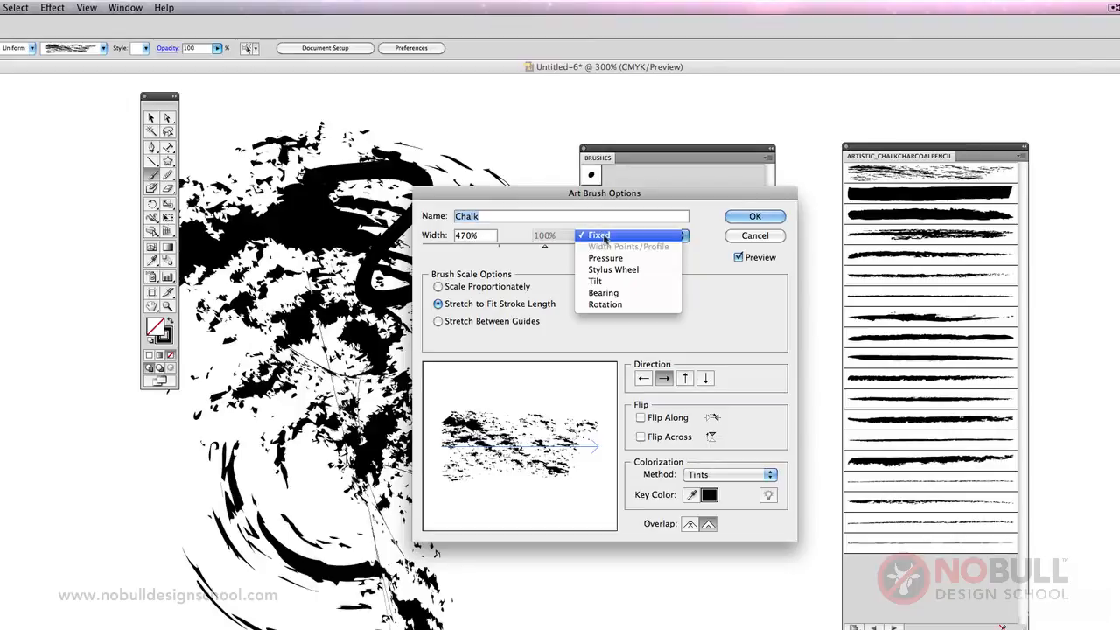
click(561, 238)
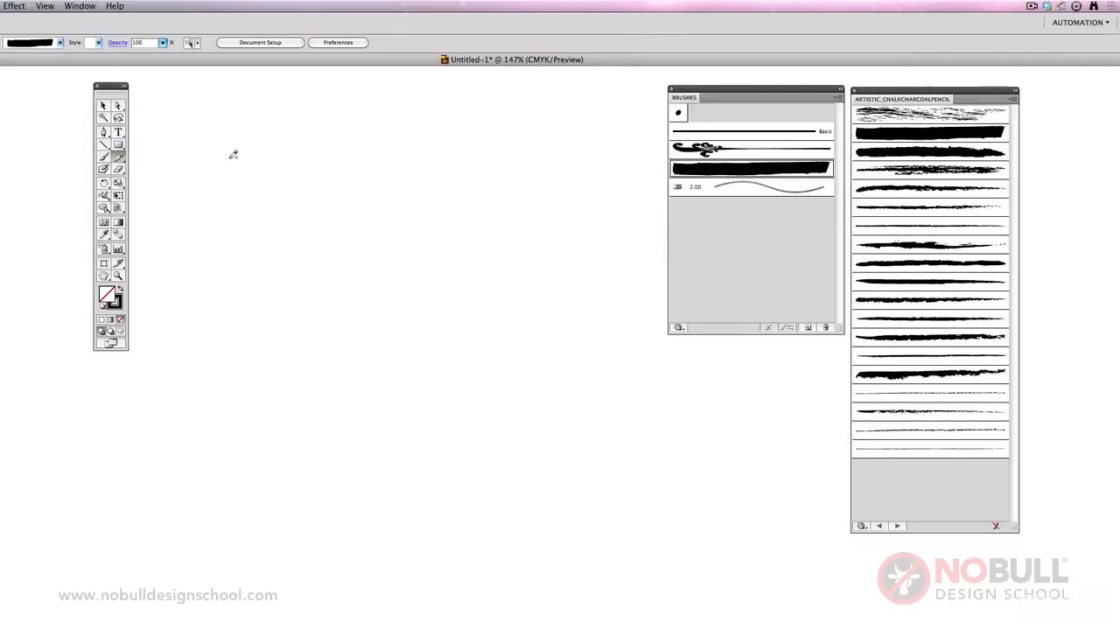
Draw a winding freehand path about 130 × 121 mm with the Pencil tool.
drag(264, 168, 433, 142)
mouse_move(482, 273)
mouse_down()
mouse_move(414, 379)
mouse_move(508, 330)
mouse_move(498, 422)
mouse_move(549, 400)
mouse_up()
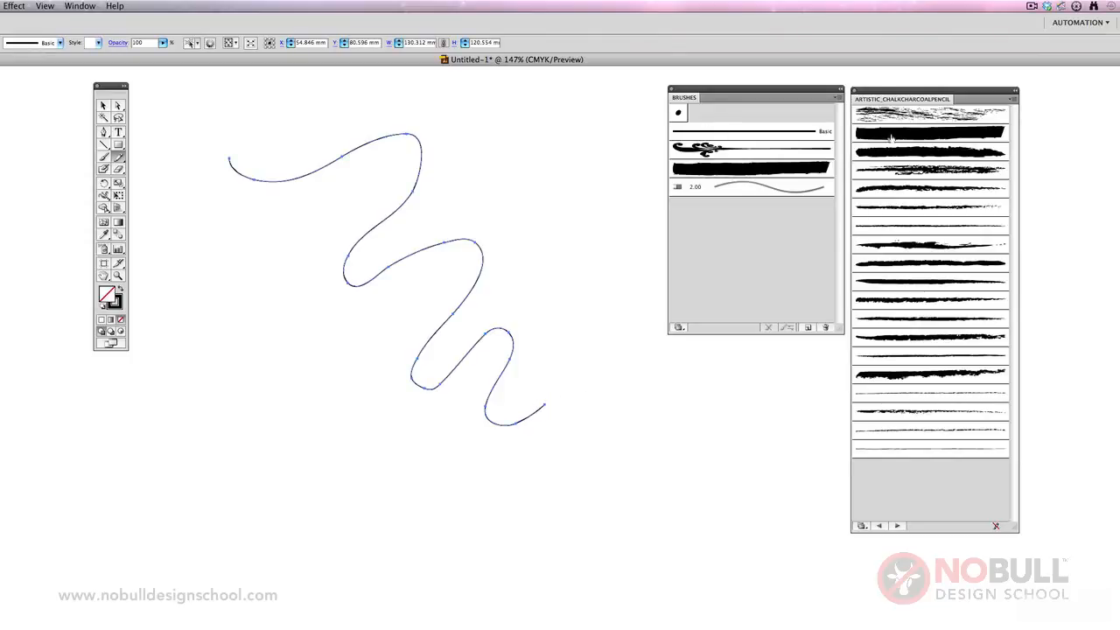
Try three progressively thinner chalk and charcoal brushes on the pencil path and restore its Basic stroke.
click(906, 173)
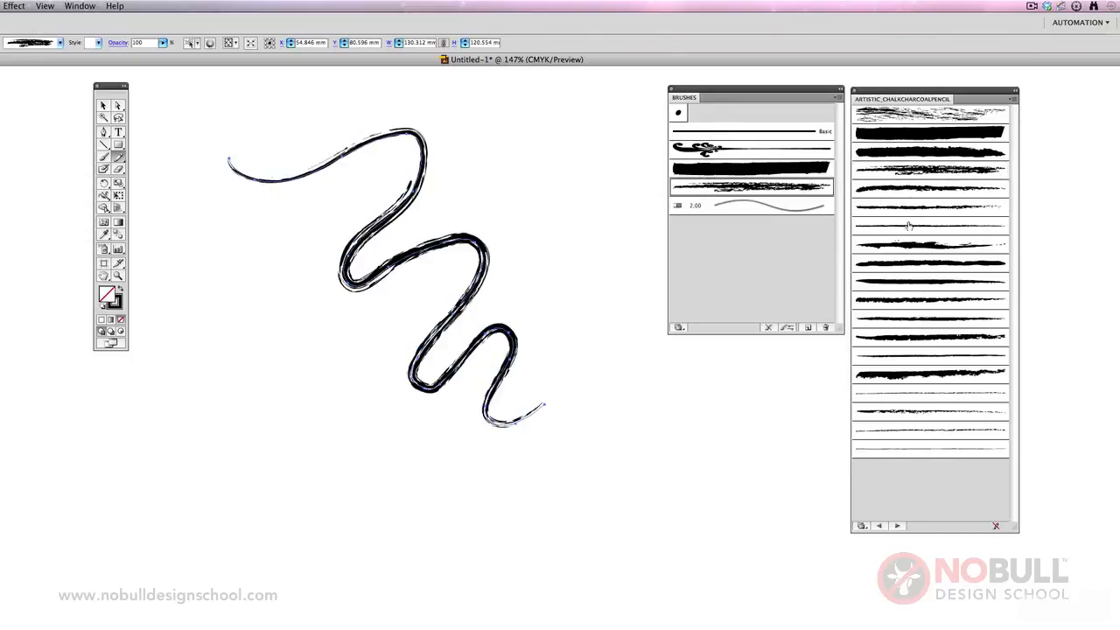
click(910, 215)
click(910, 231)
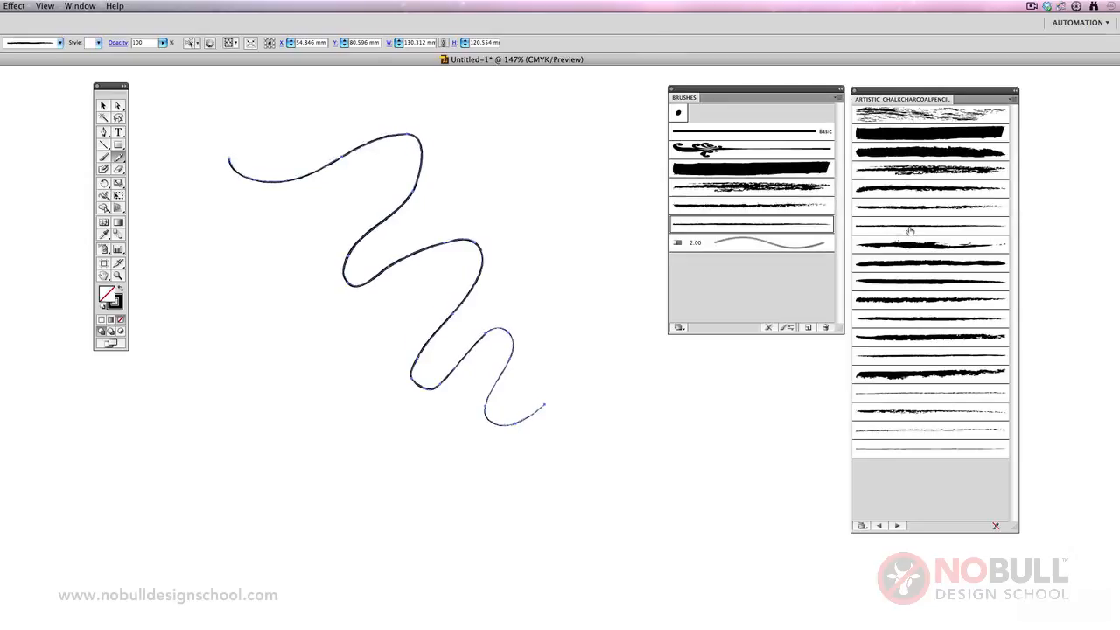
click(768, 134)
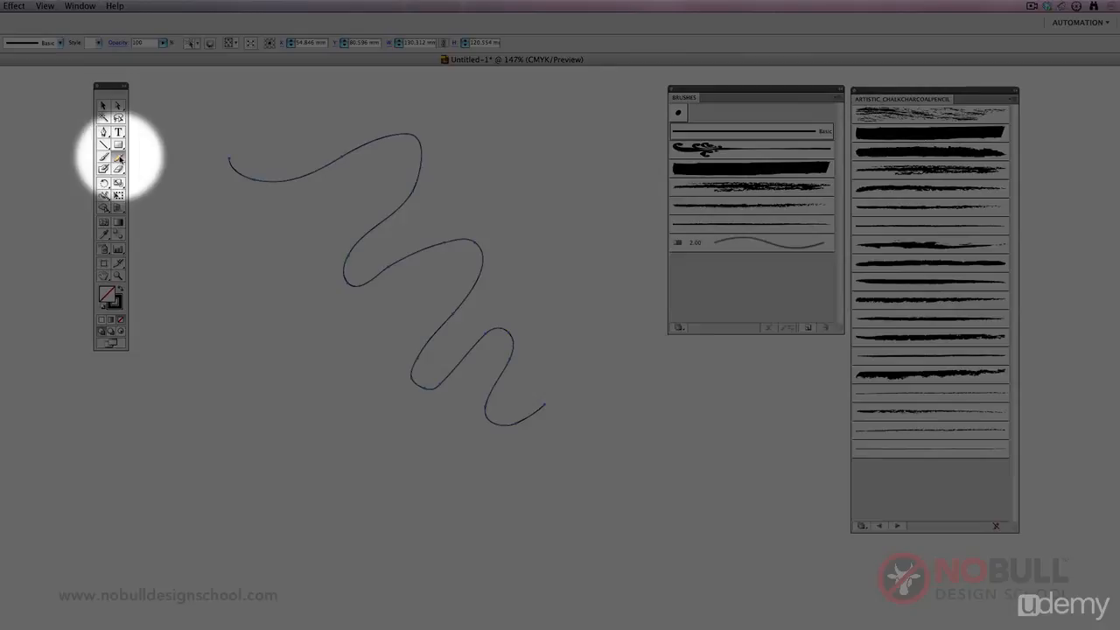
Smooth the upper bend and the first lower bend of the pencil path with the Smooth tool.
drag(119, 158, 150, 171)
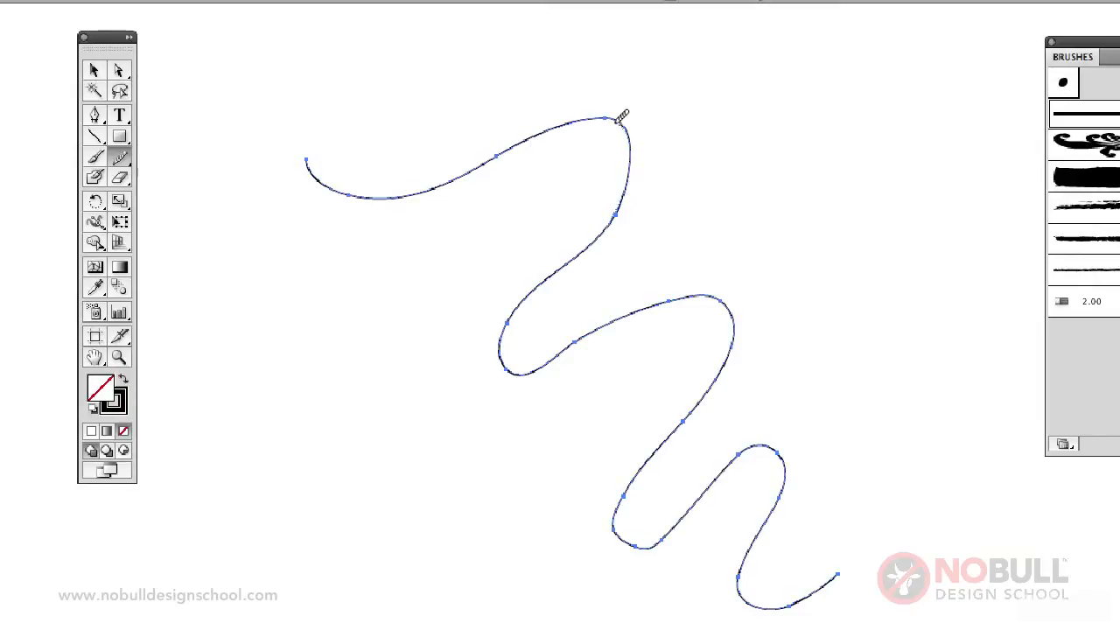
drag(617, 123, 531, 140)
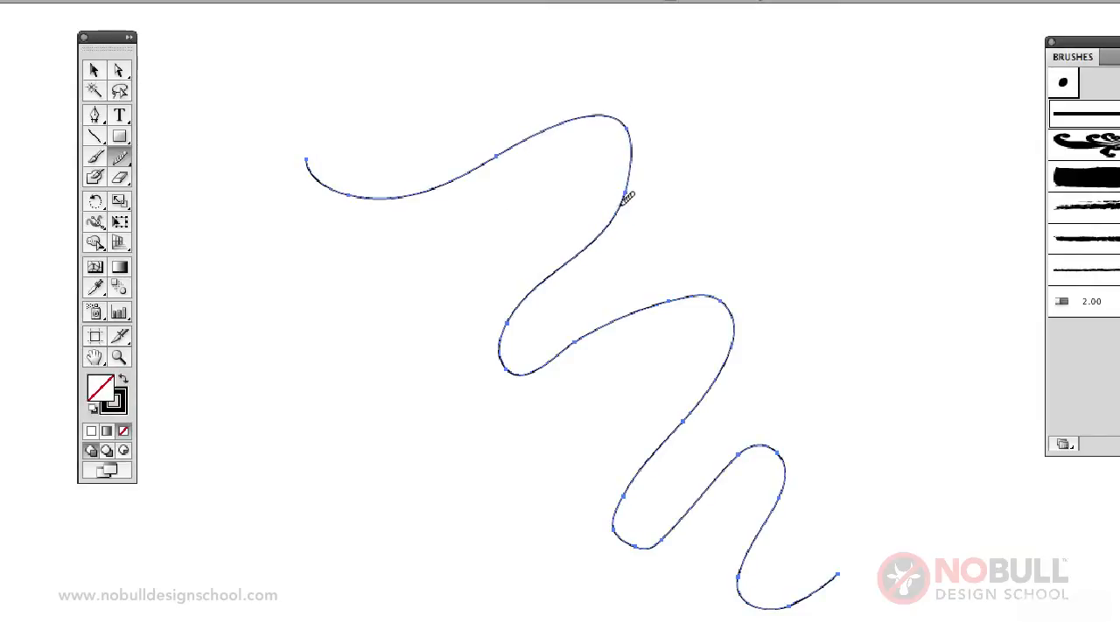
mouse_move(628, 197)
mouse_down()
mouse_move(634, 167)
mouse_move(608, 117)
mouse_up()
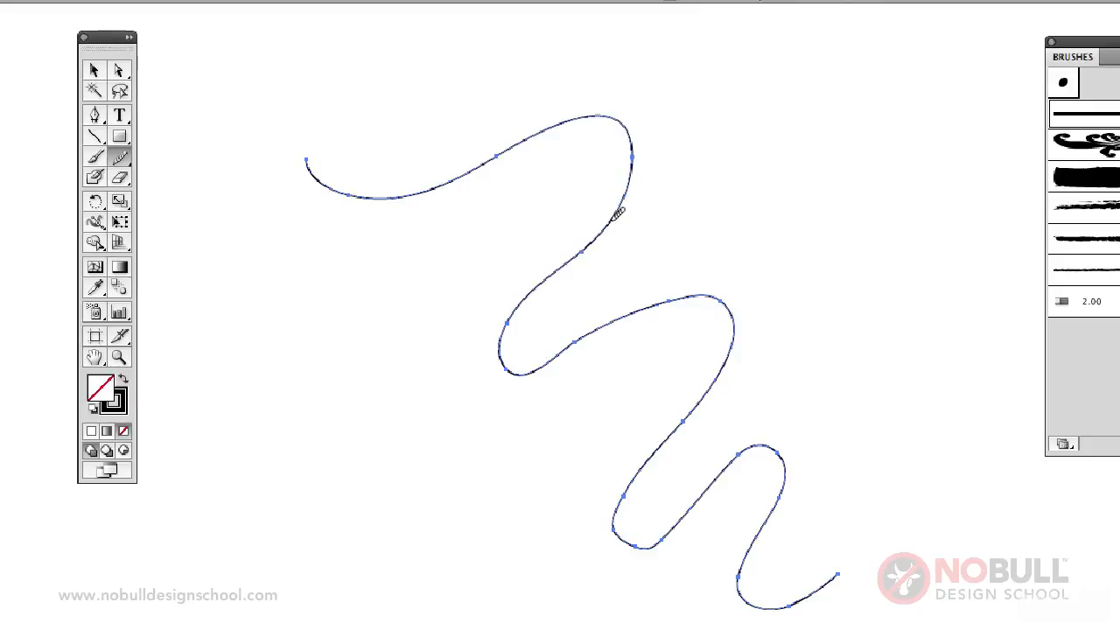
mouse_move(618, 214)
mouse_down()
mouse_move(633, 147)
mouse_move(618, 114)
mouse_move(578, 120)
mouse_up()
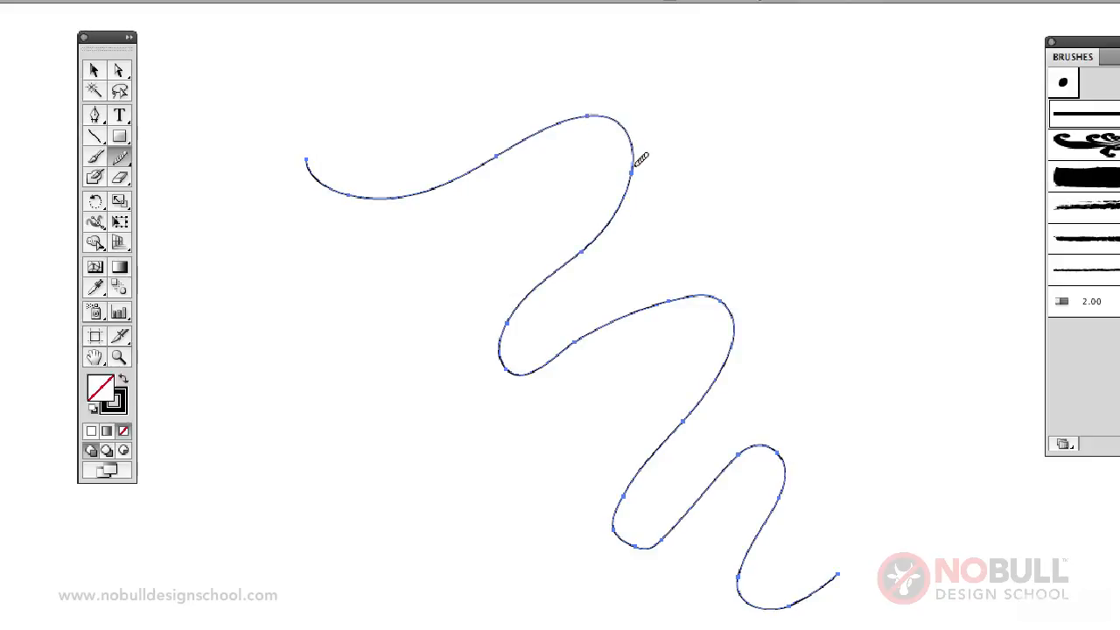
mouse_move(638, 170)
mouse_down()
mouse_move(632, 133)
mouse_move(618, 108)
mouse_up()
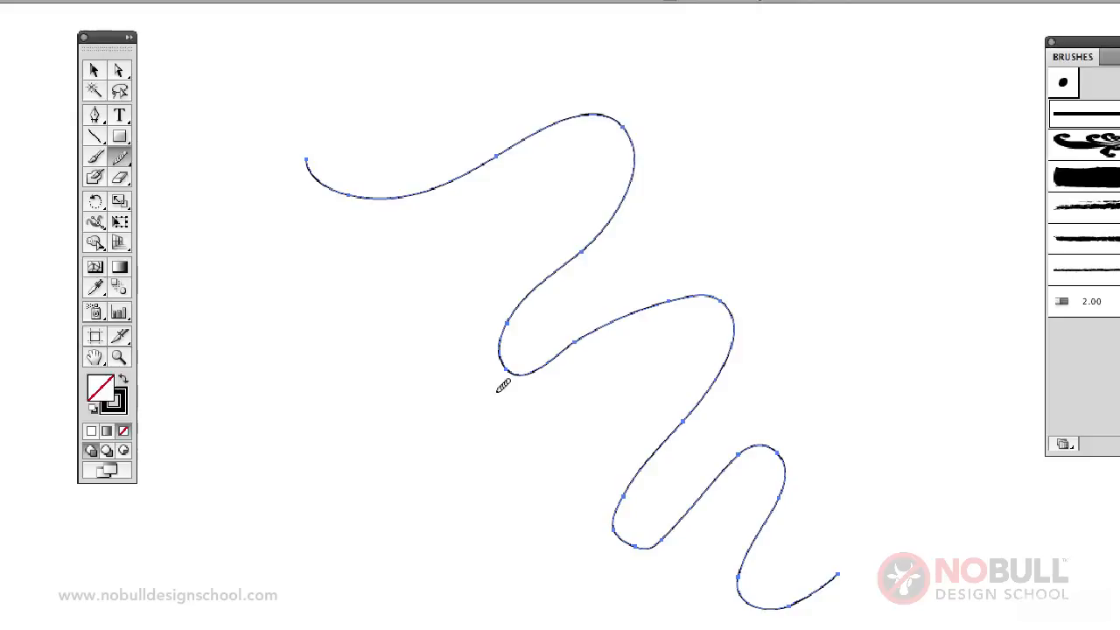
mouse_move(517, 306)
mouse_down()
mouse_move(504, 349)
mouse_move(513, 364)
mouse_move(575, 361)
mouse_up()
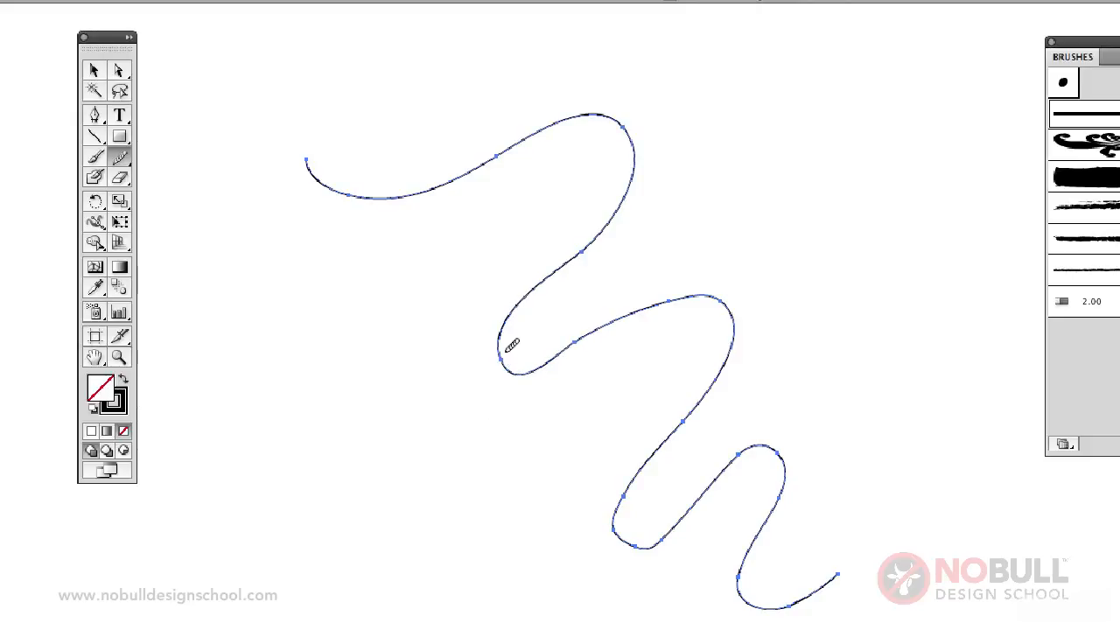
mouse_move(511, 345)
mouse_down()
mouse_move(530, 362)
mouse_move(565, 352)
mouse_move(512, 367)
mouse_up()
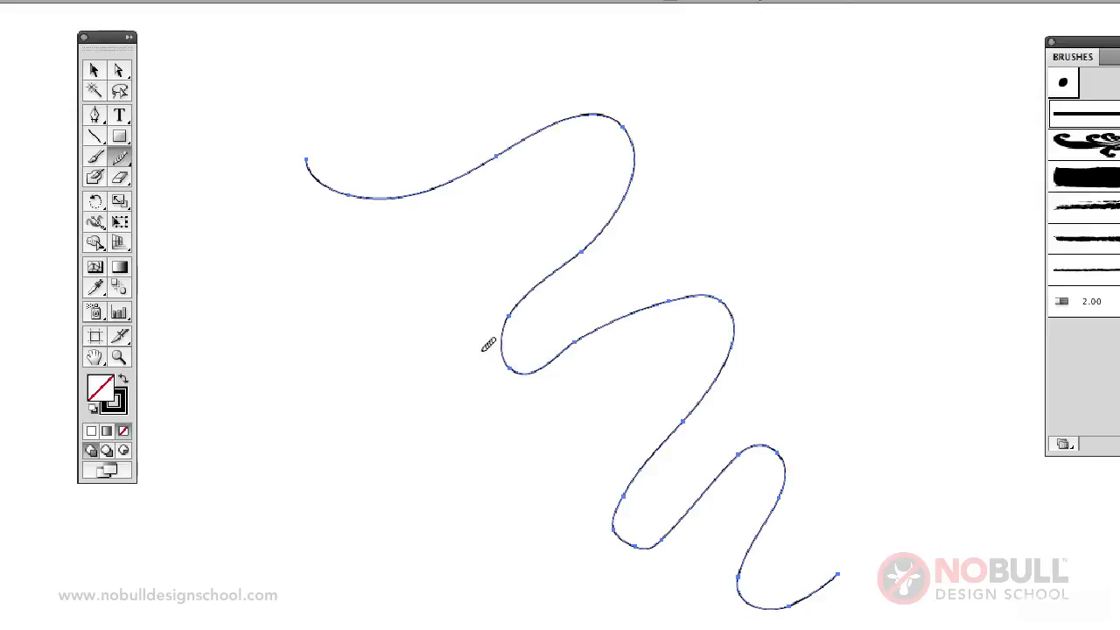
Erase the lower end section of the winding path with the Path Eraser tool and deselect it.
click(119, 157)
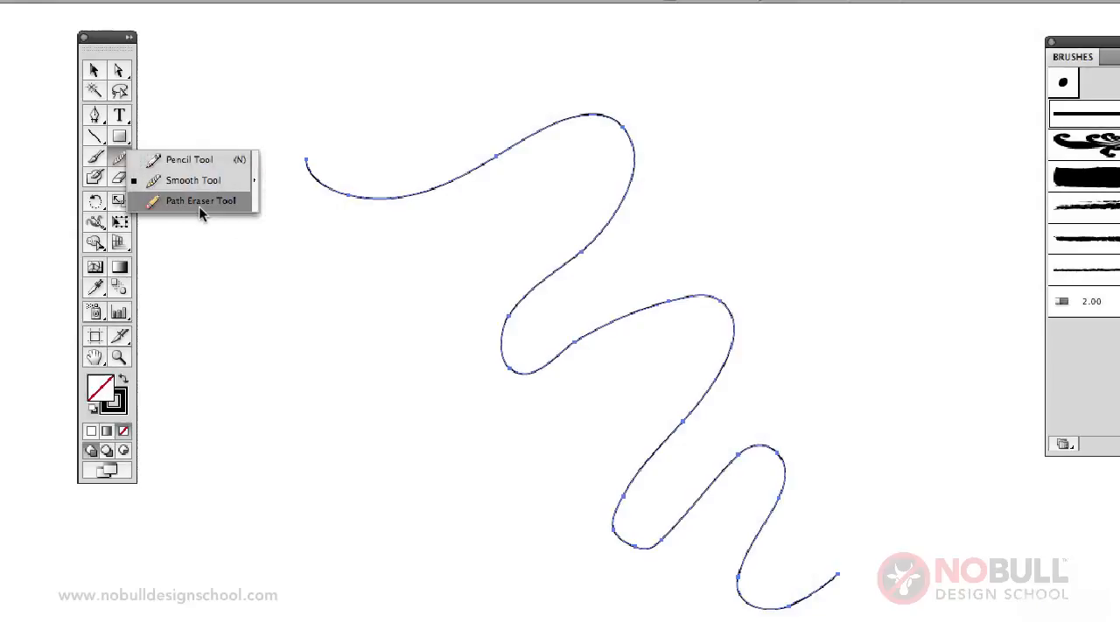
click(200, 208)
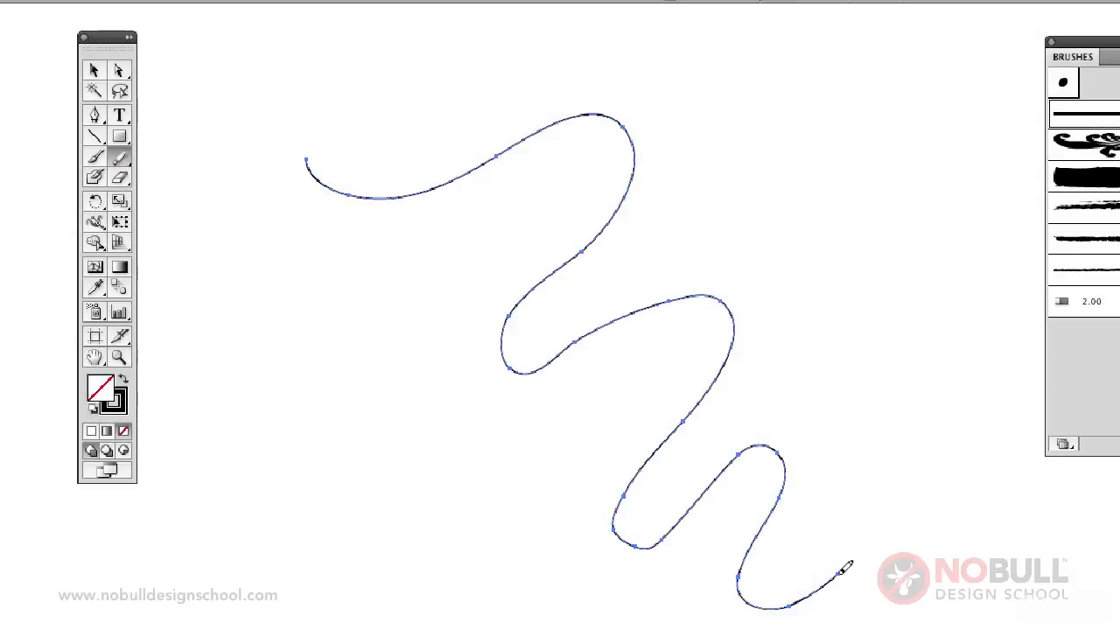
mouse_move(842, 571)
mouse_down()
mouse_move(785, 603)
mouse_move(796, 605)
mouse_move(740, 578)
mouse_up()
click(95, 70)
click(214, 209)
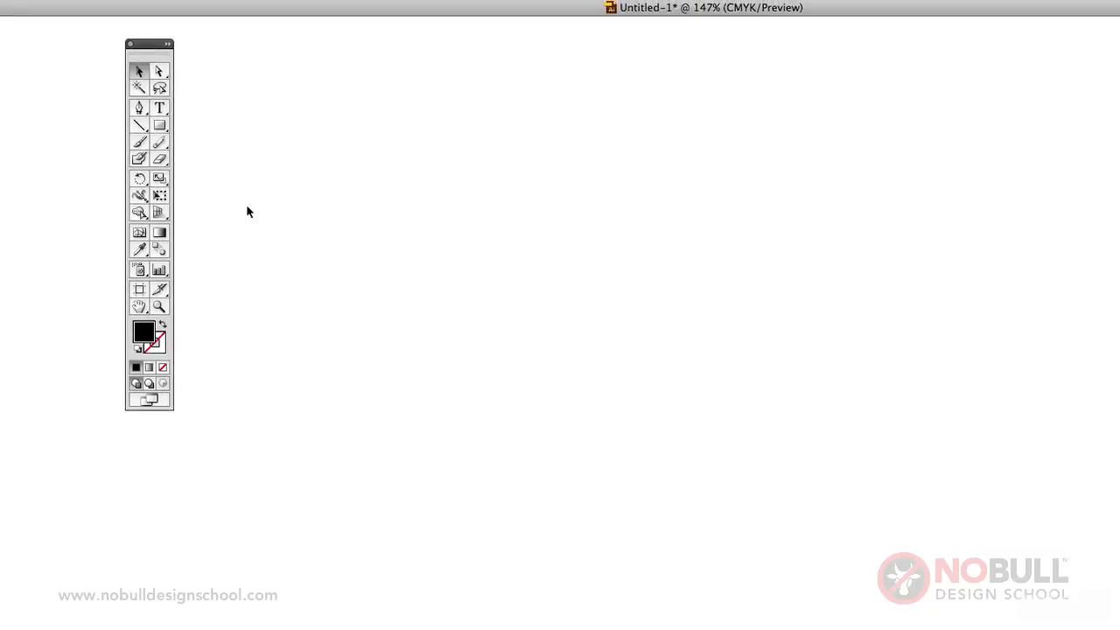
Draw a black square near the middle of the empty artboard.
click(159, 125)
drag(443, 214, 644, 363)
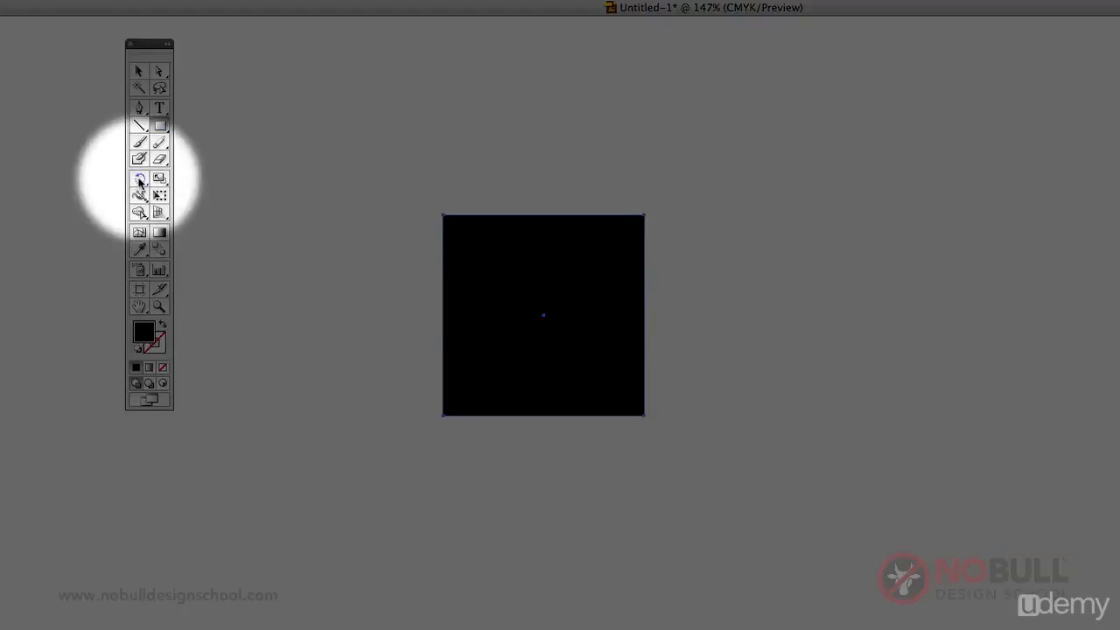
Try rotating the square freehand about its center with the Rotate tool and undo the rotations.
click(140, 180)
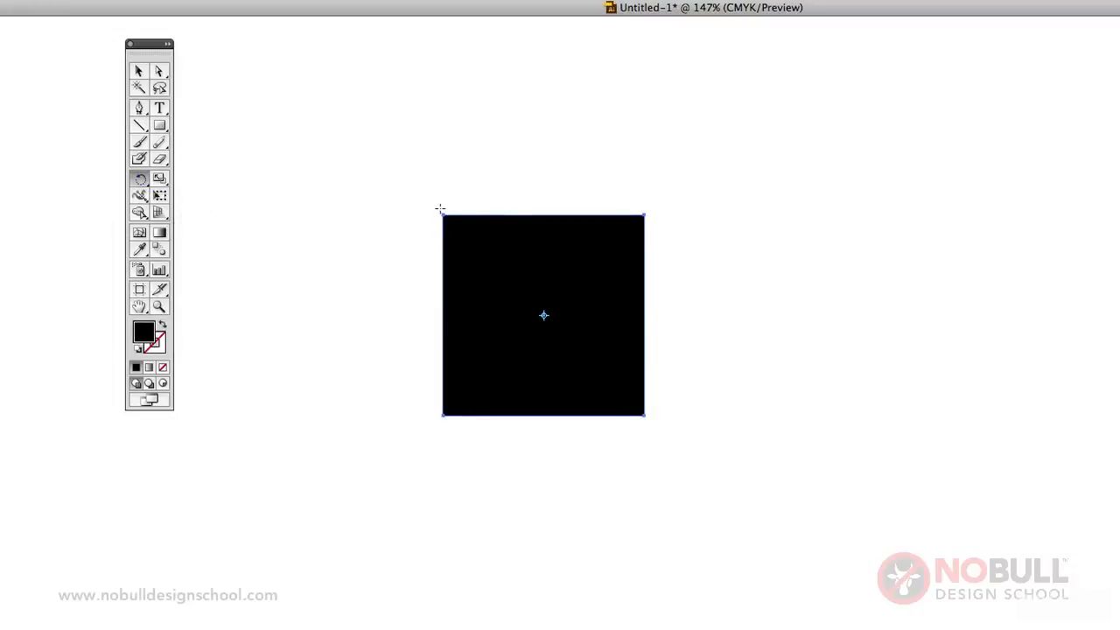
drag(441, 214, 631, 173)
drag(665, 389, 660, 231)
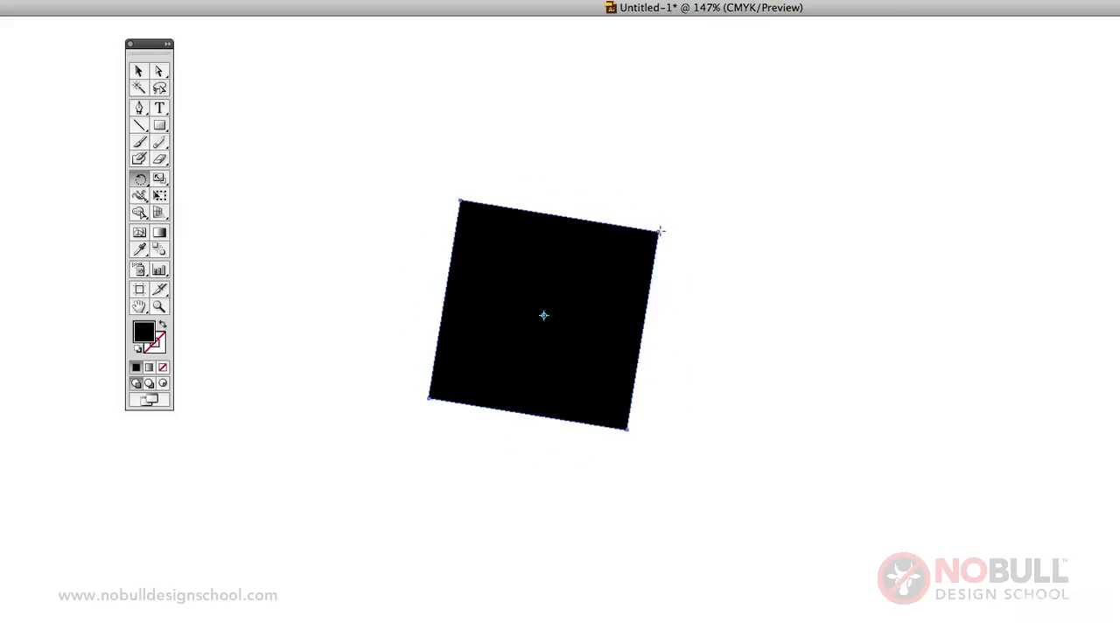
key(ctrl+z)
key(ctrl+z)
key(ctrl+z)
key(ctrl+z)
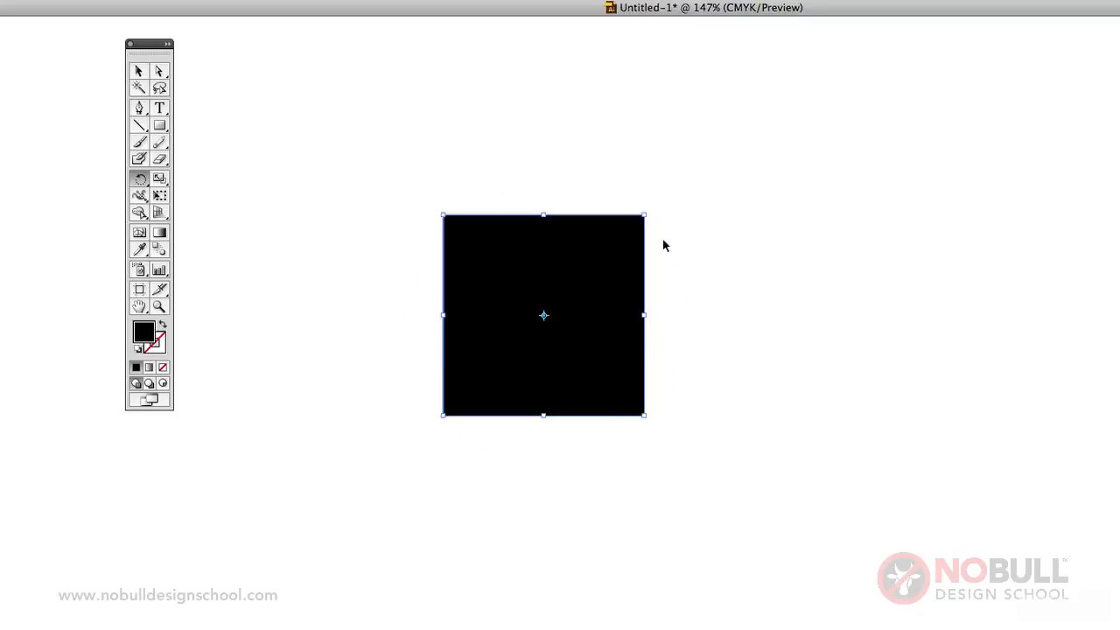
Enlarge the square about its center with the Scale tool and flatten it into a wide rectangle.
click(155, 183)
click(160, 181)
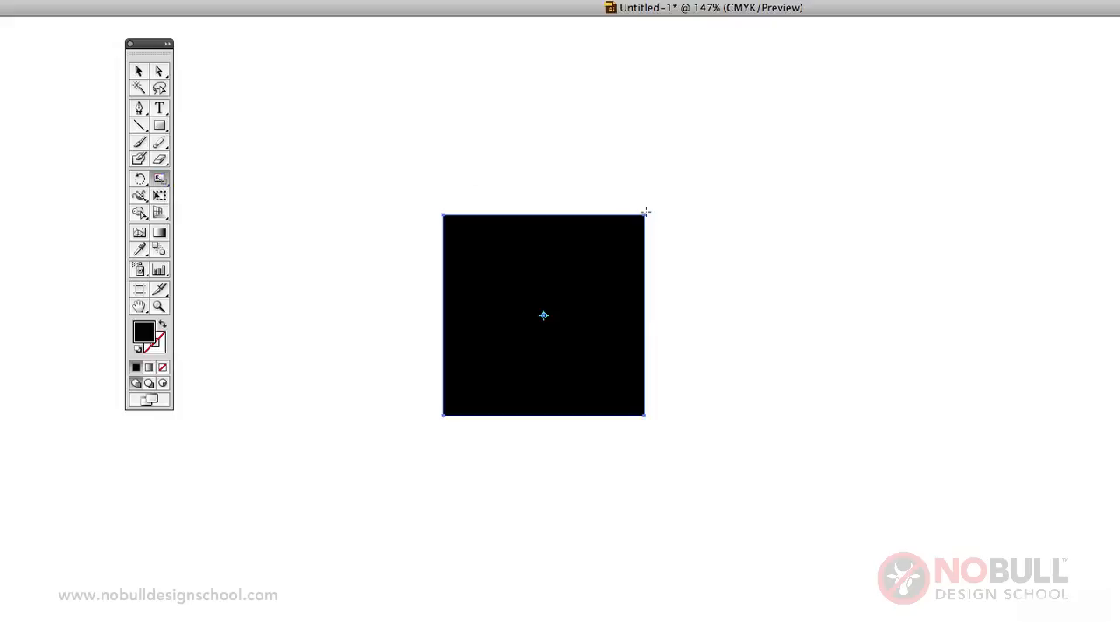
drag(646, 212, 842, 93)
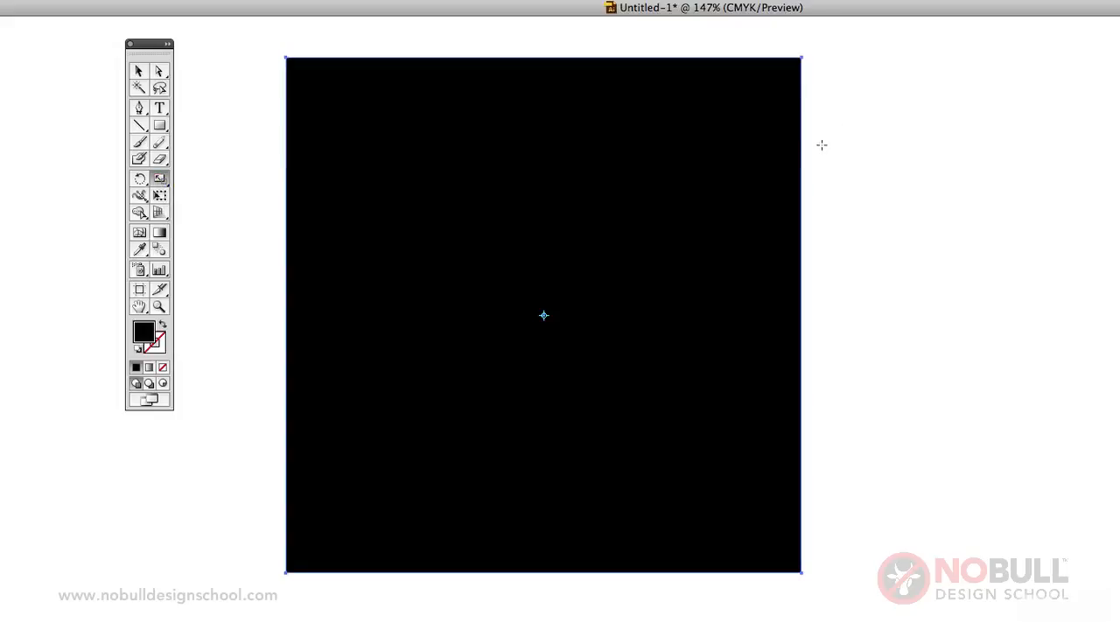
drag(801, 59, 761, 152)
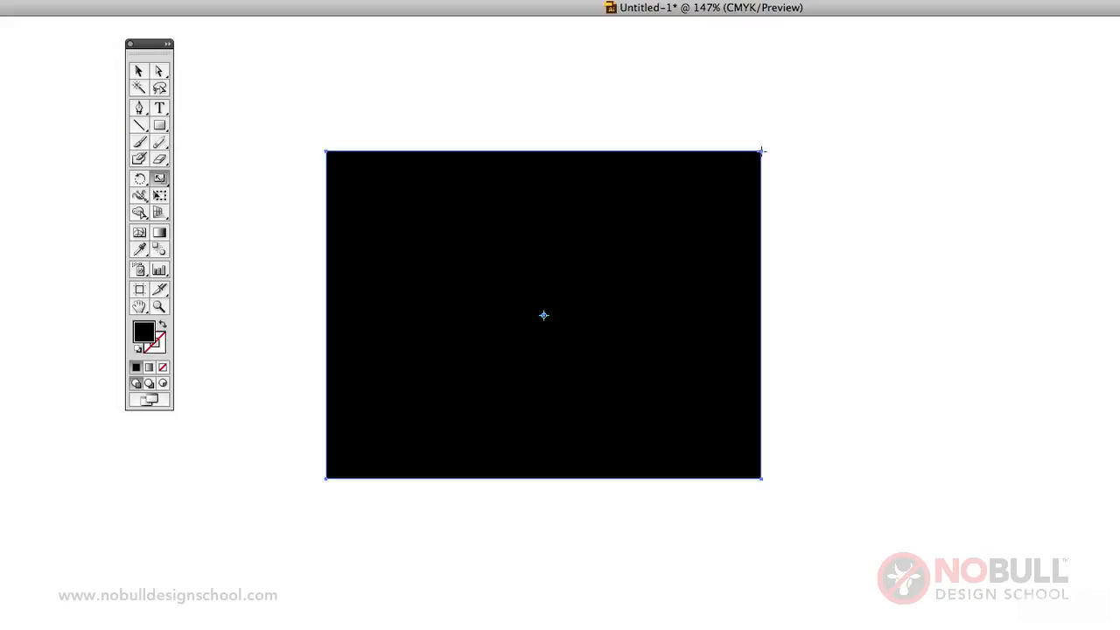
Stretch the rectangle slightly taller with the Free Transform tool and tilt it slightly clockwise.
click(161, 196)
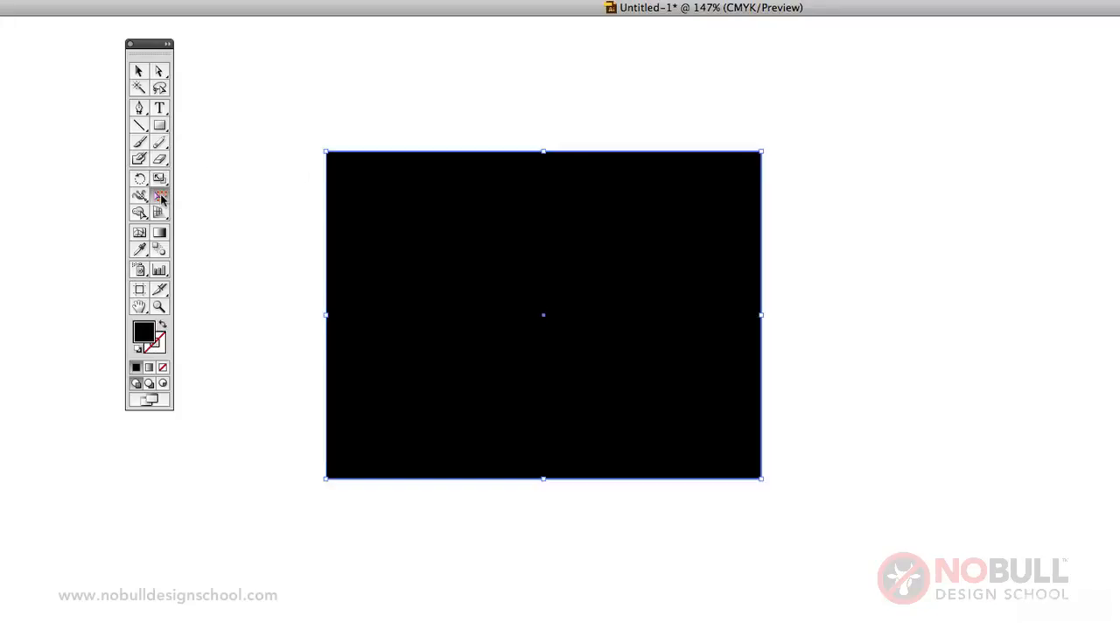
drag(762, 151, 769, 119)
drag(770, 270, 705, 427)
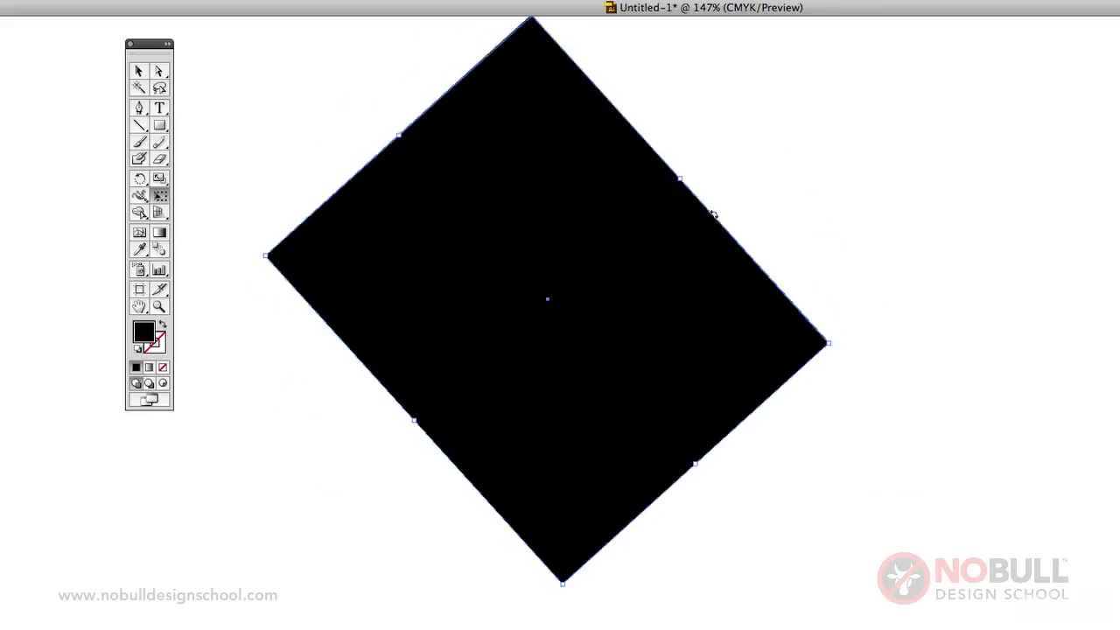
drag(713, 214, 595, 133)
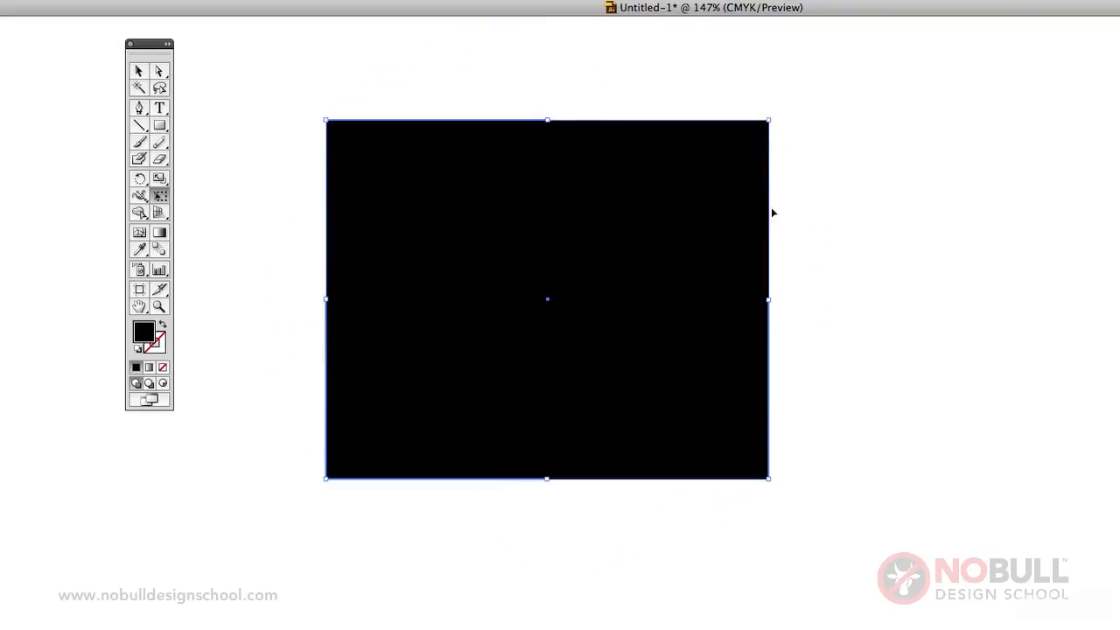
drag(771, 208, 777, 258)
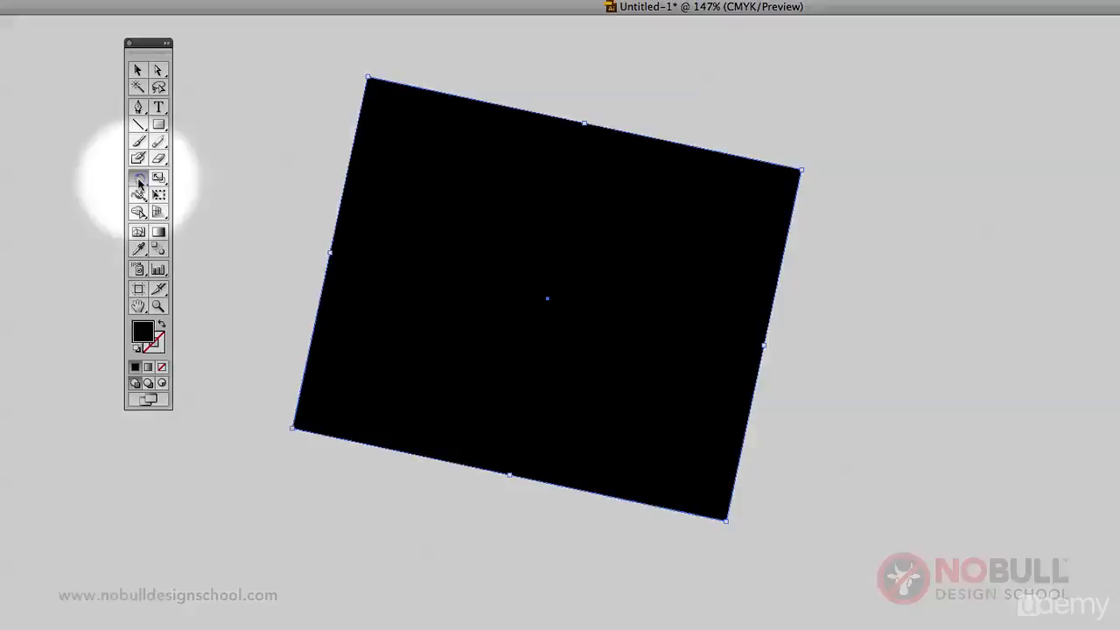
Reflect a copy of the tilted rectangle across a vertical axis through its upper-right corner and undo the copy.
drag(138, 180, 190, 197)
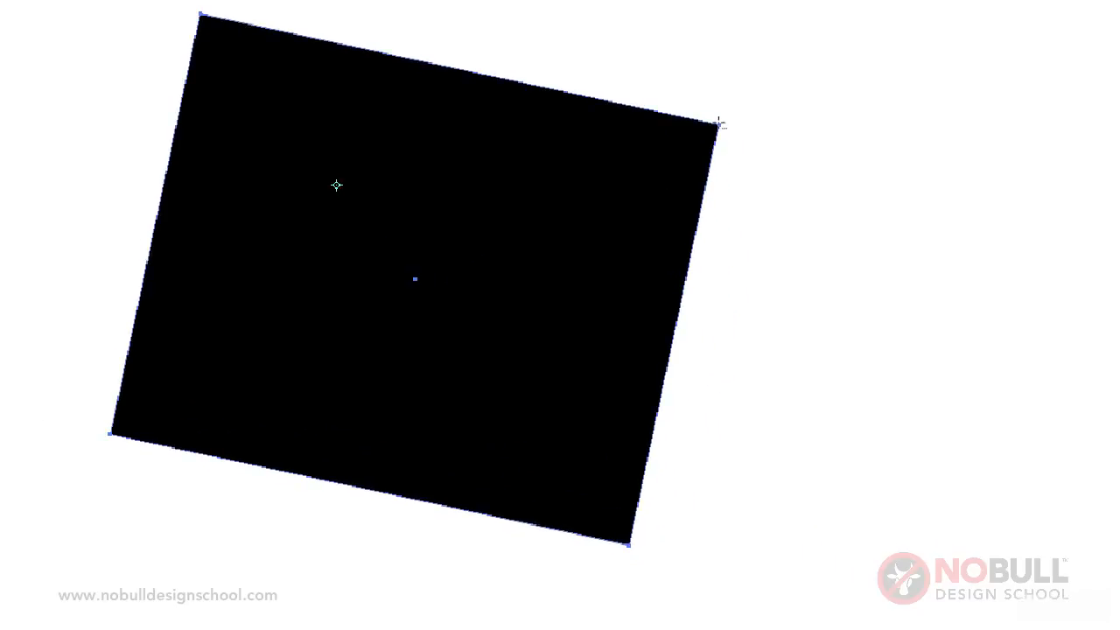
alt+click(719, 123)
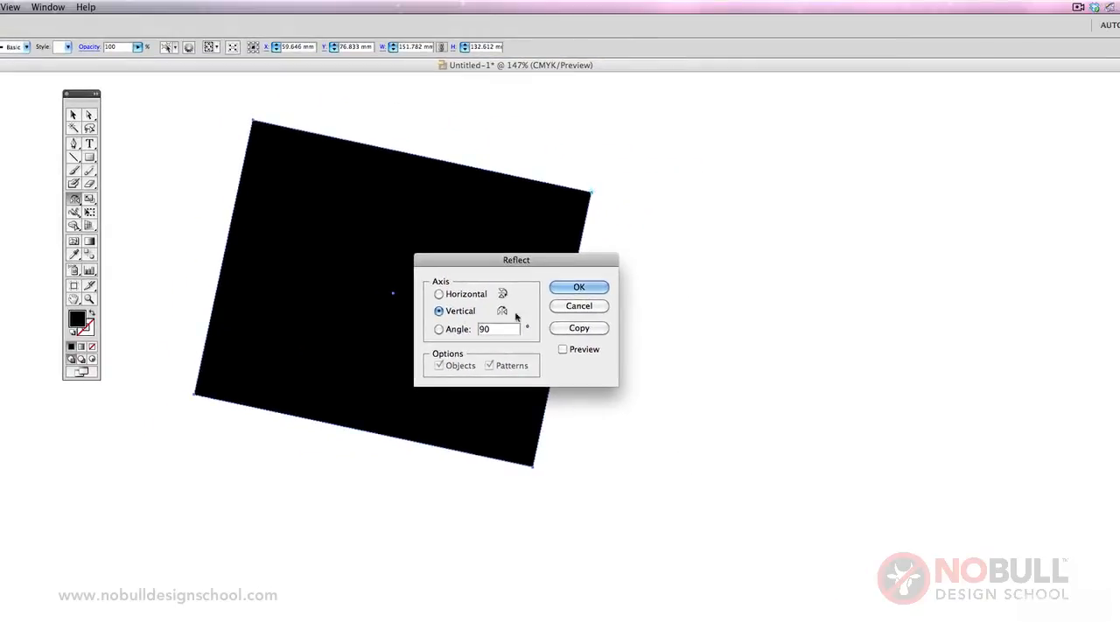
click(580, 328)
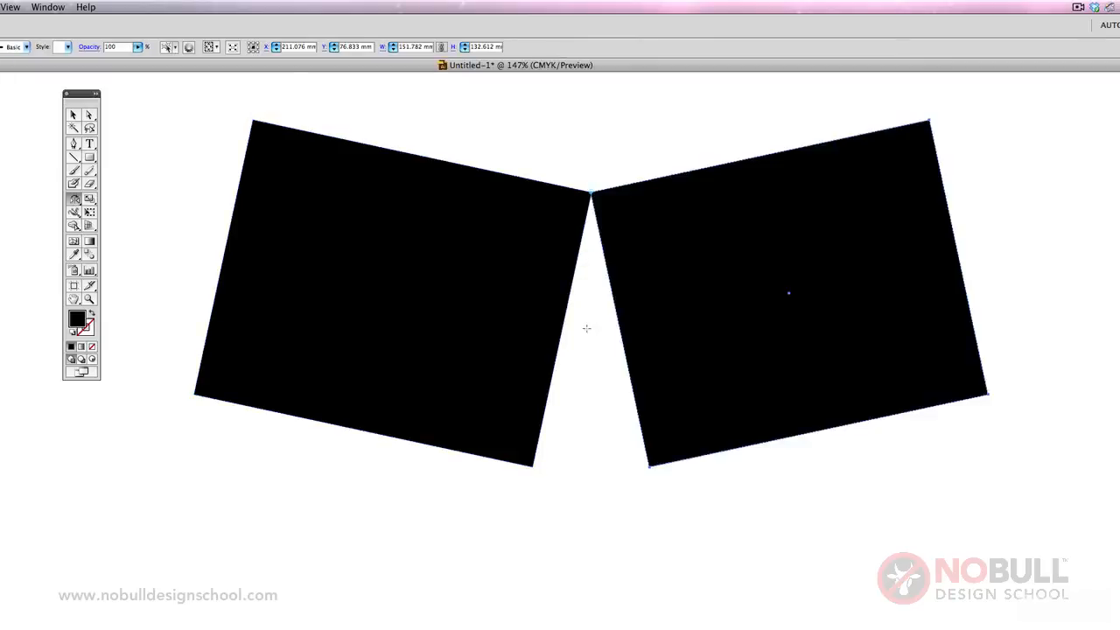
key(super+z)
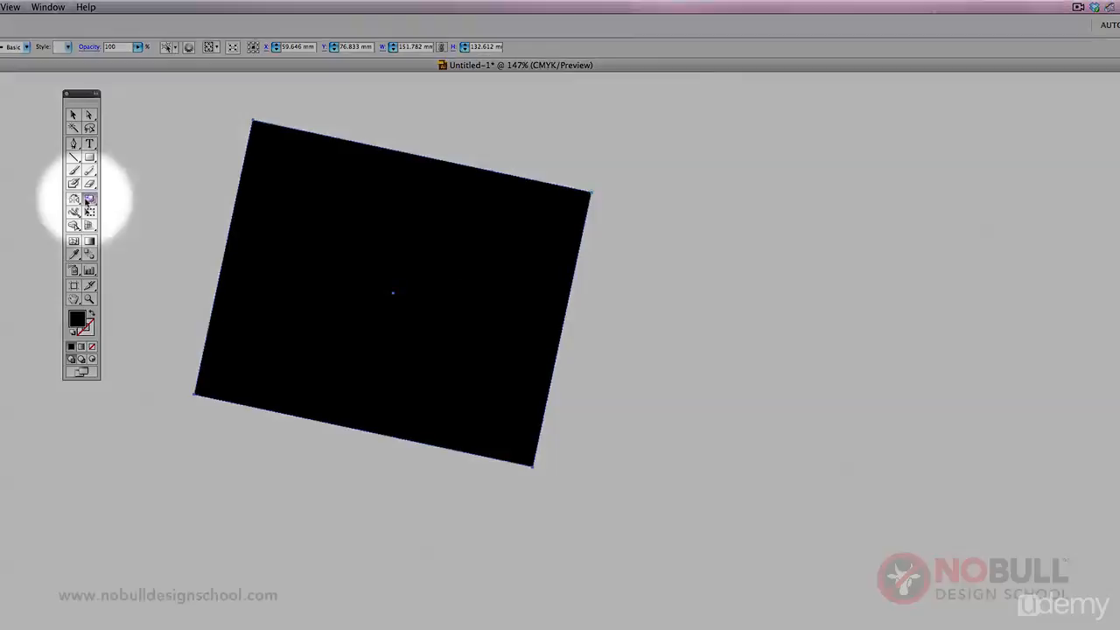
Delete the tilted rectangle and draw a new black square about 82.6 mm wide in its place.
click(88, 201)
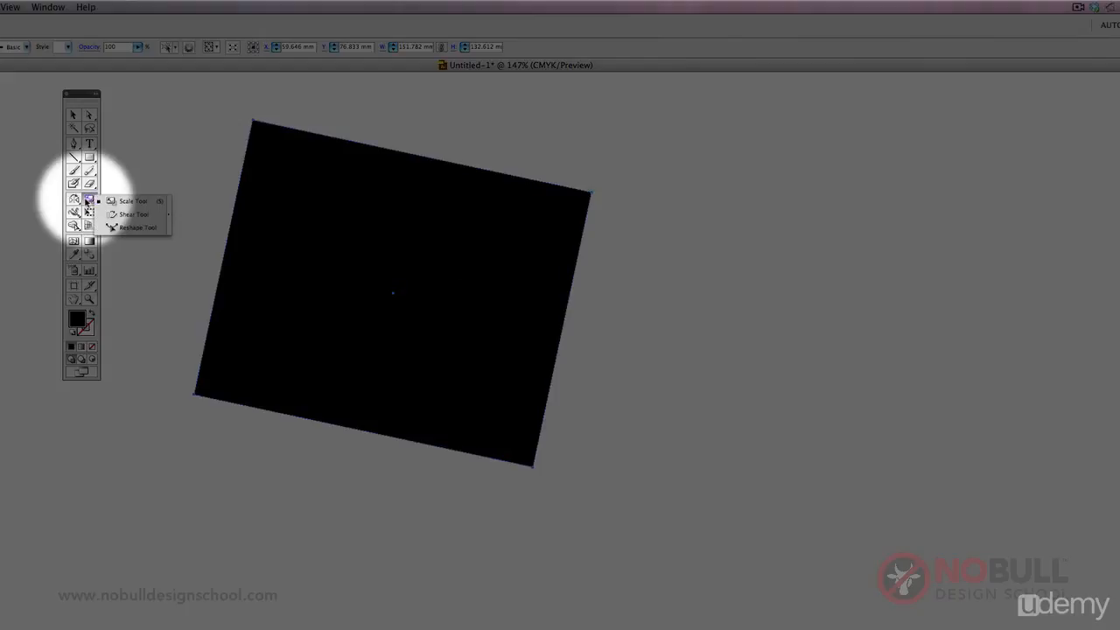
click(119, 213)
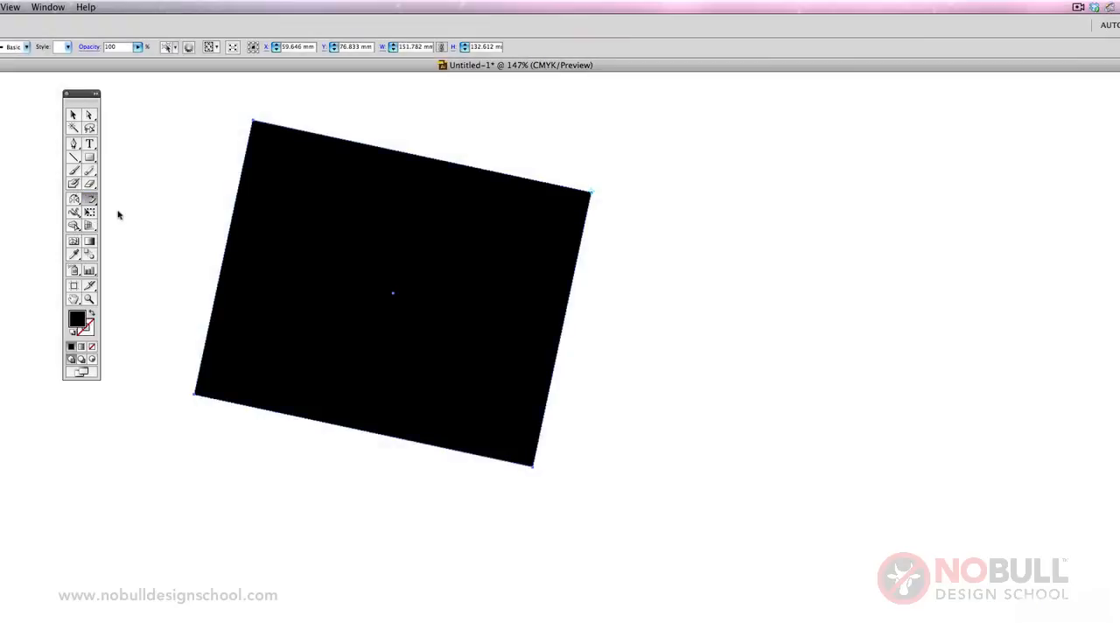
click(73, 114)
key(Delete)
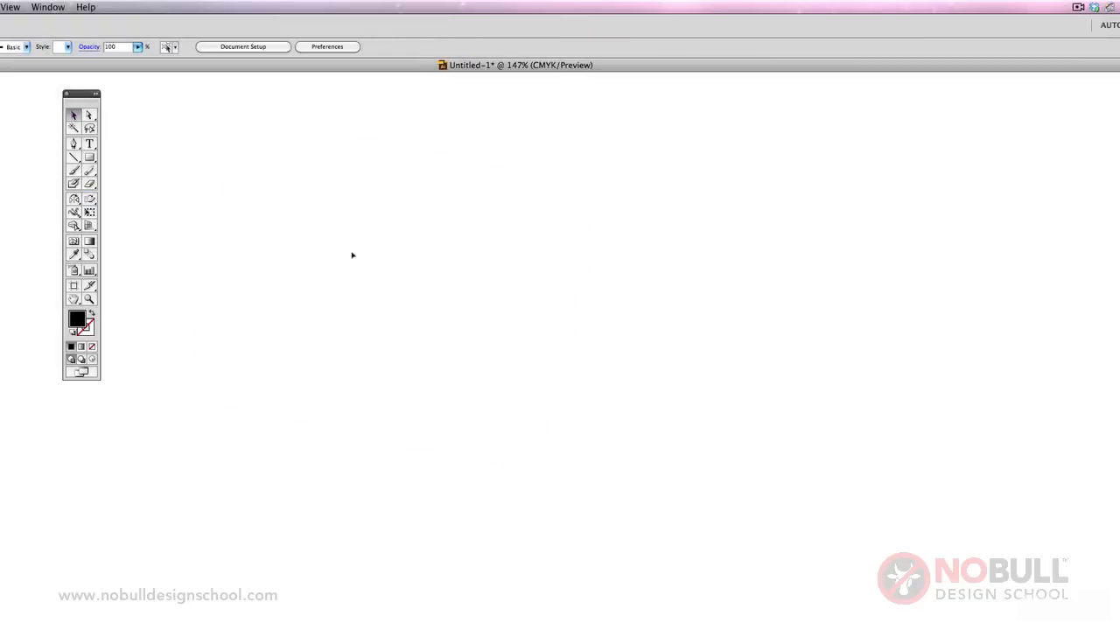
click(89, 158)
drag(312, 194, 503, 409)
View the Shear tool's options, try shearing the square freehand about its center and undo the distortion.
click(91, 200)
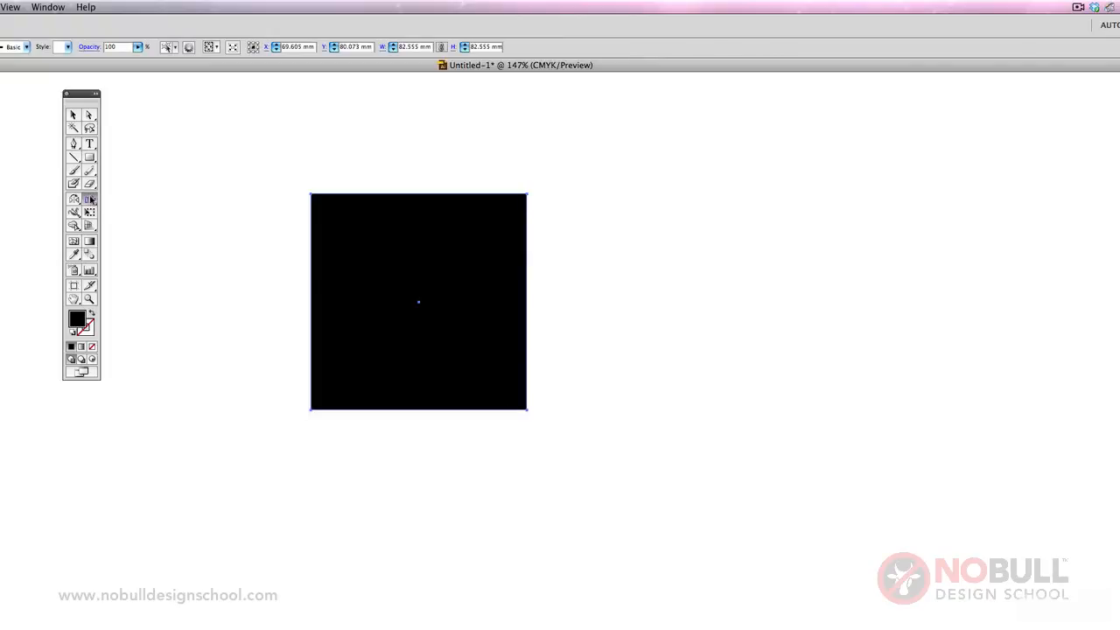
double_click(91, 199)
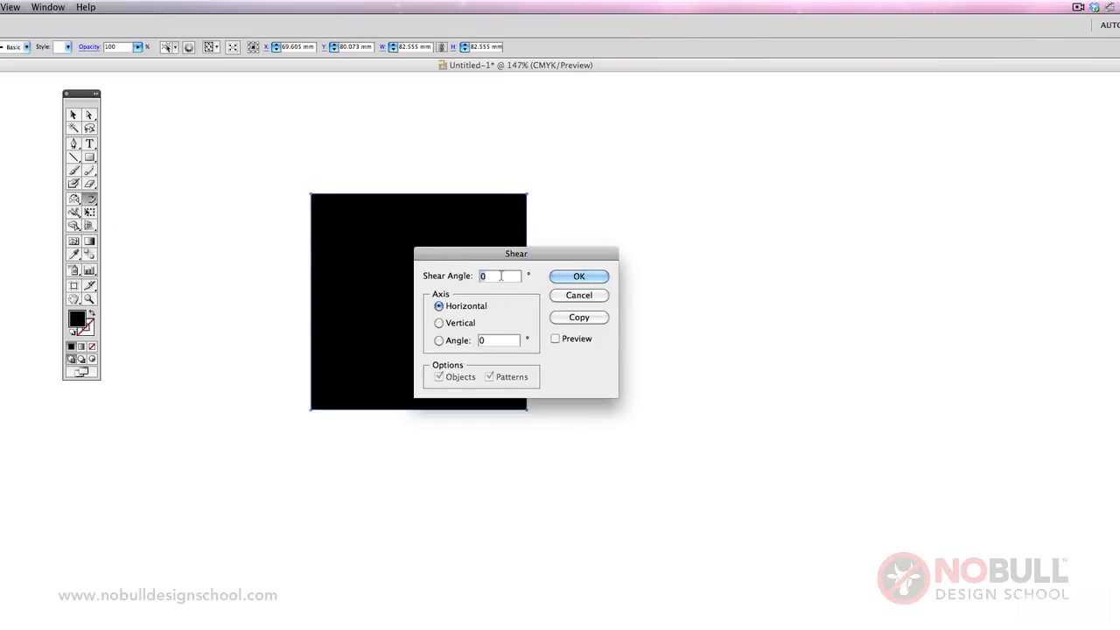
click(592, 297)
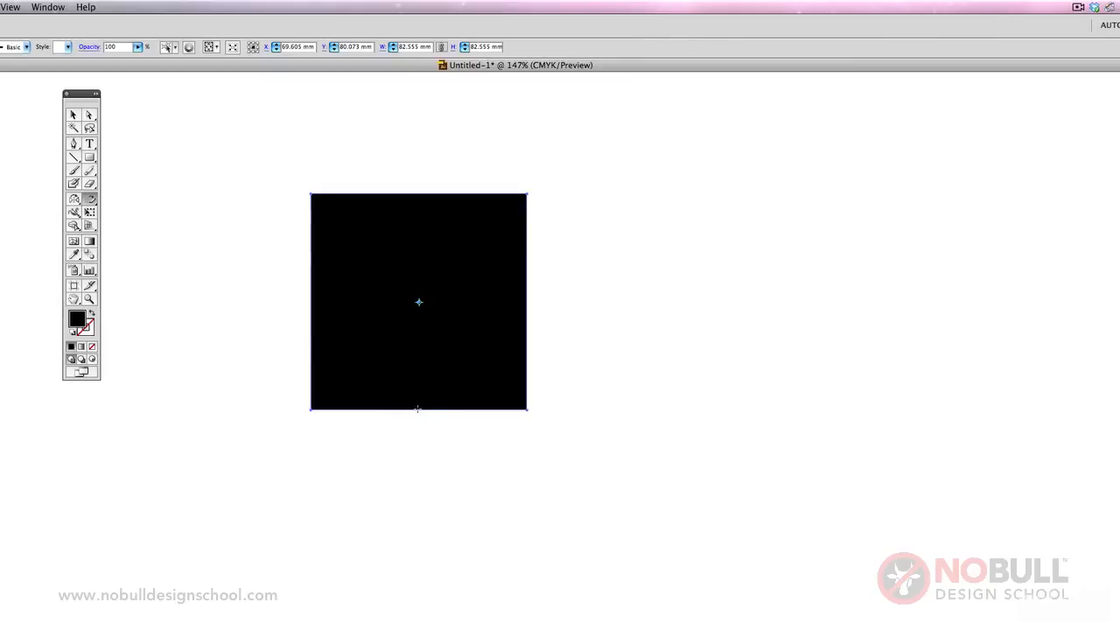
drag(415, 225, 382, 219)
key(ctrl+z)
Shear the square by a 45° shear angle along the horizontal axis.
double_click(89, 201)
text(4)
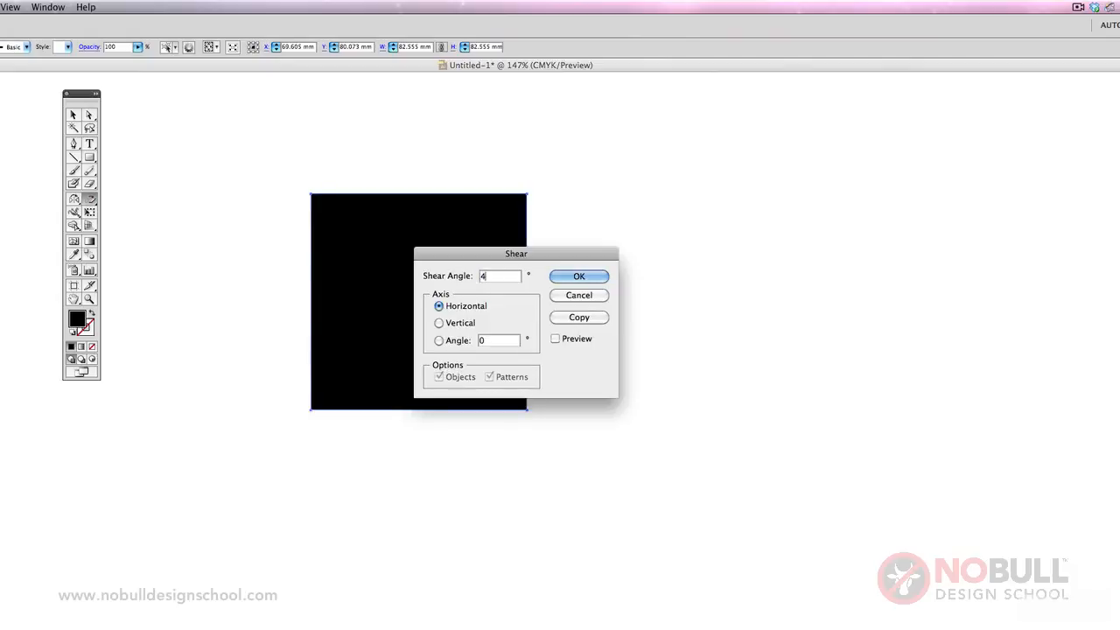
text(5)
key(Return)
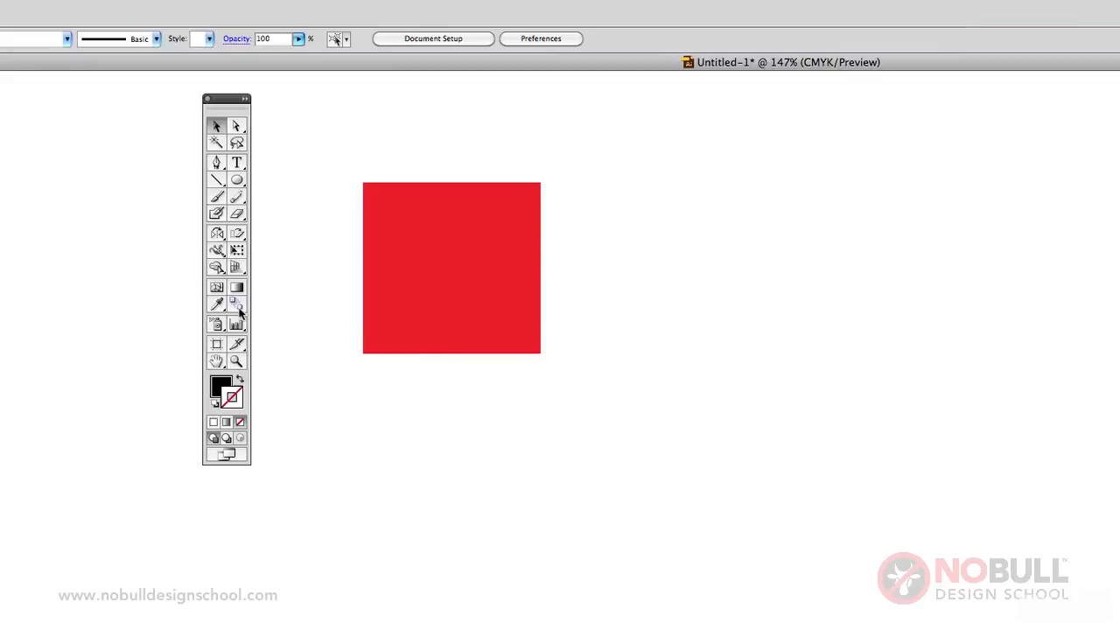
Draw a black circle about 58 mm in diameter to the right of the red square.
click(218, 166)
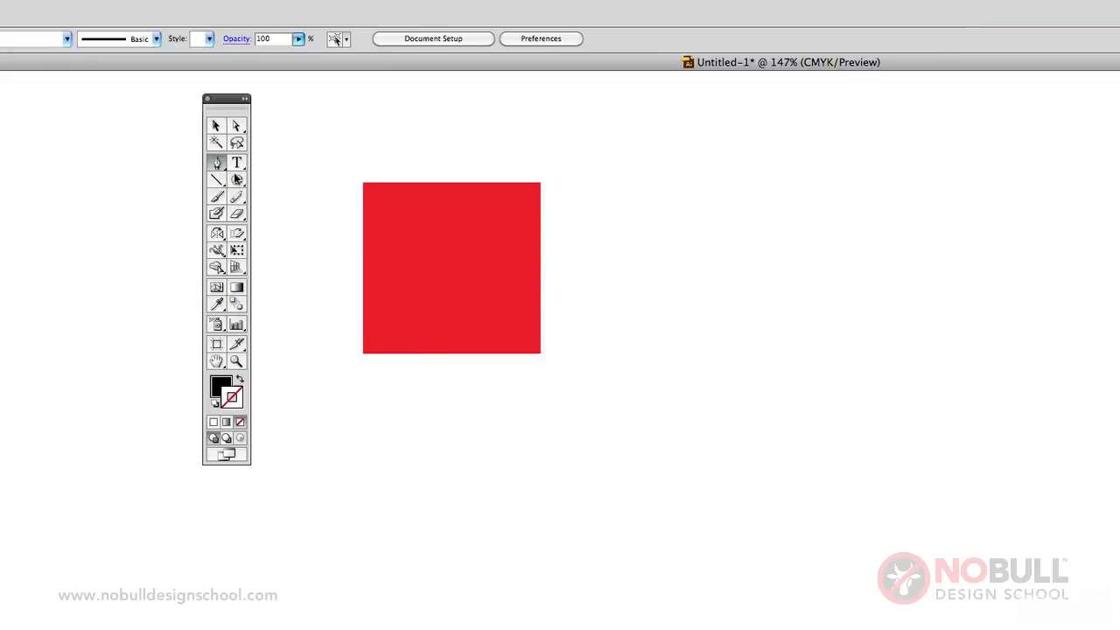
click(236, 179)
drag(689, 209, 883, 395)
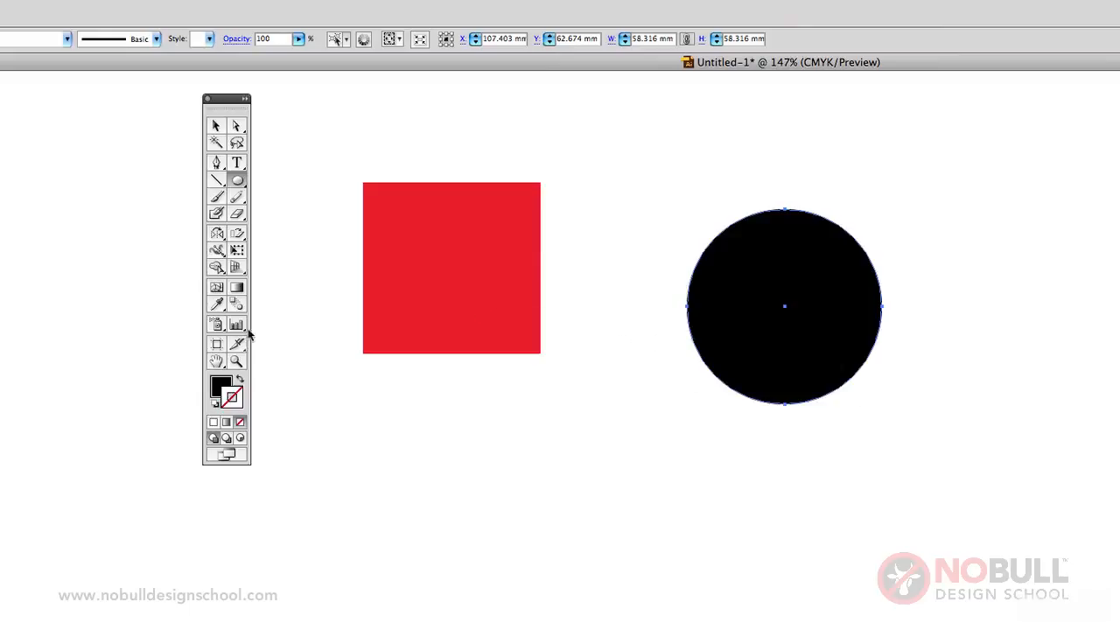
Copy the square's red fill onto the selected black circle with the Eyedropper tool.
click(217, 304)
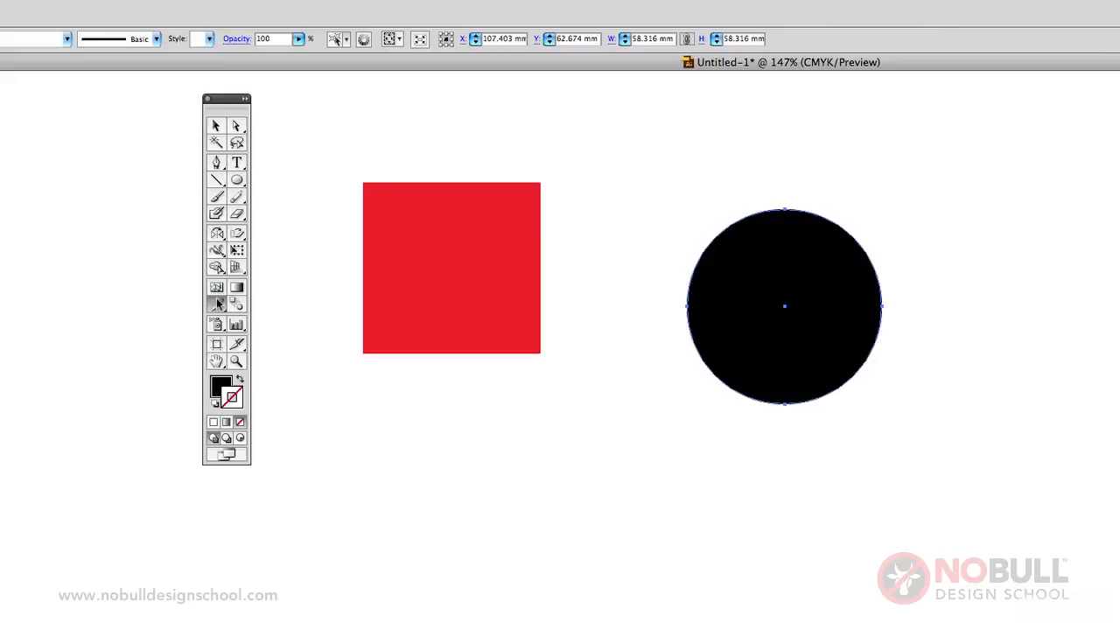
click(466, 259)
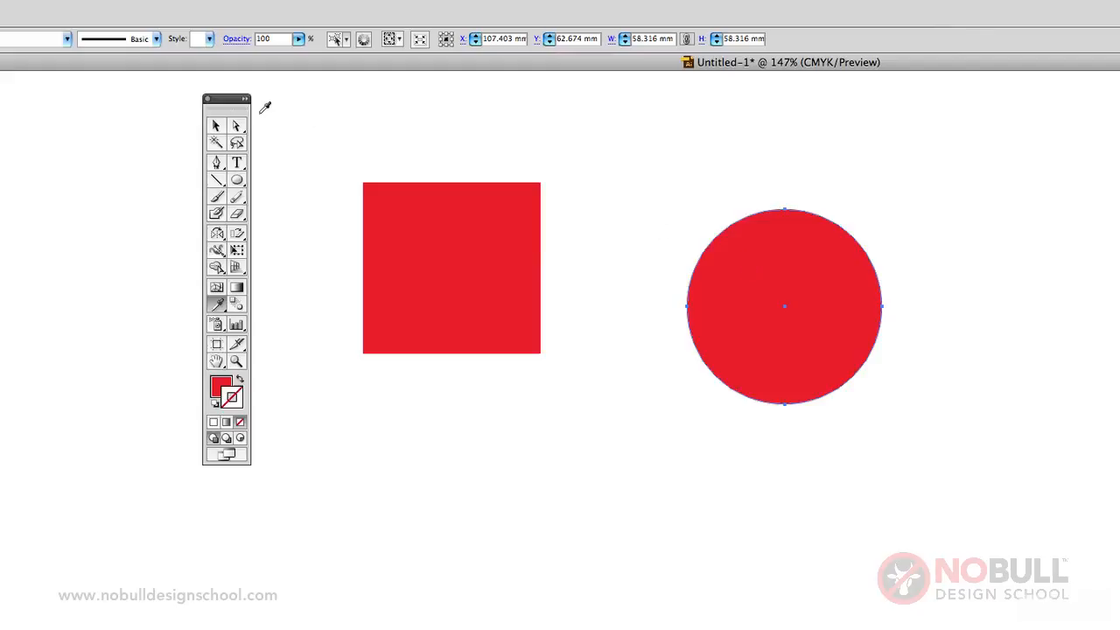
Select the red square and the red circle together and delete both.
click(216, 126)
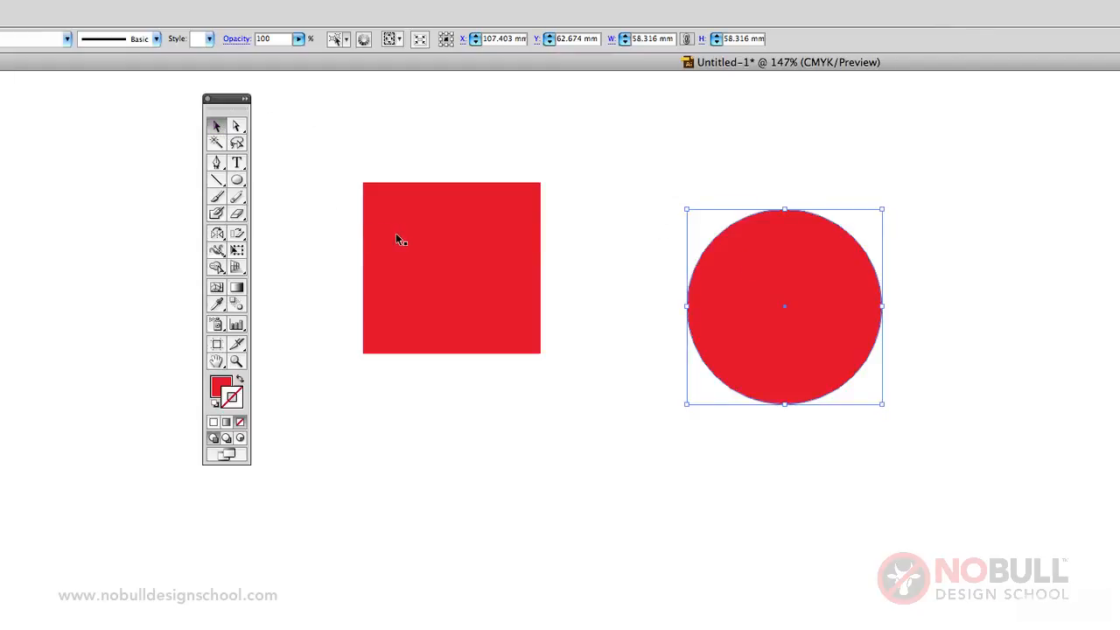
click(395, 233)
shift+click(774, 289)
key(Delete)
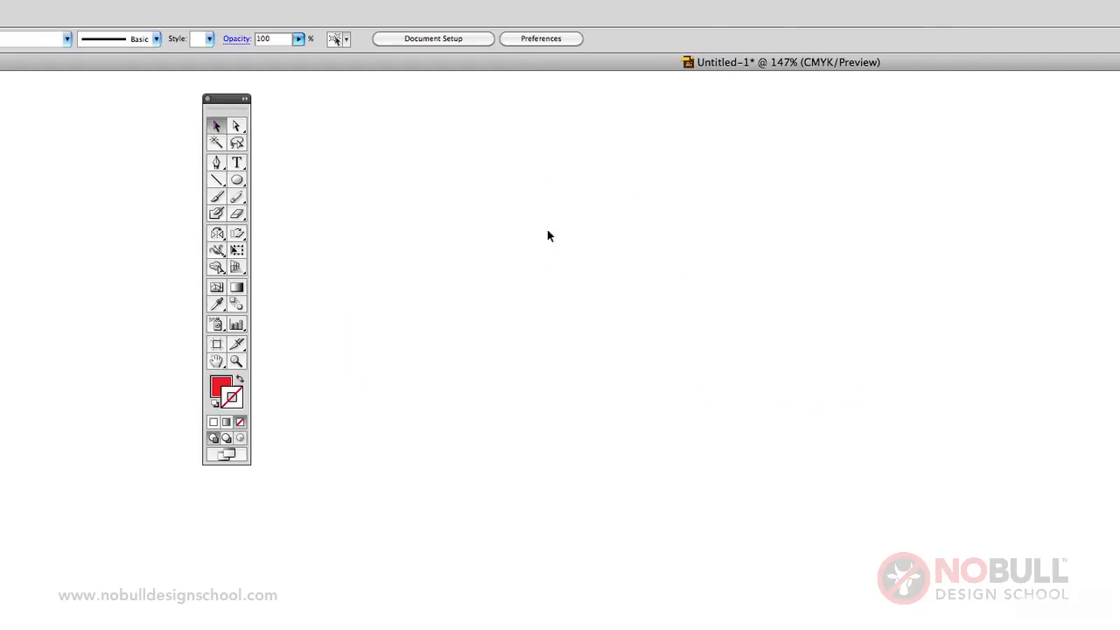
Add the point text "hello", scale it up proportionally to about 63 pt and nudge it into place.
click(236, 162)
click(443, 218)
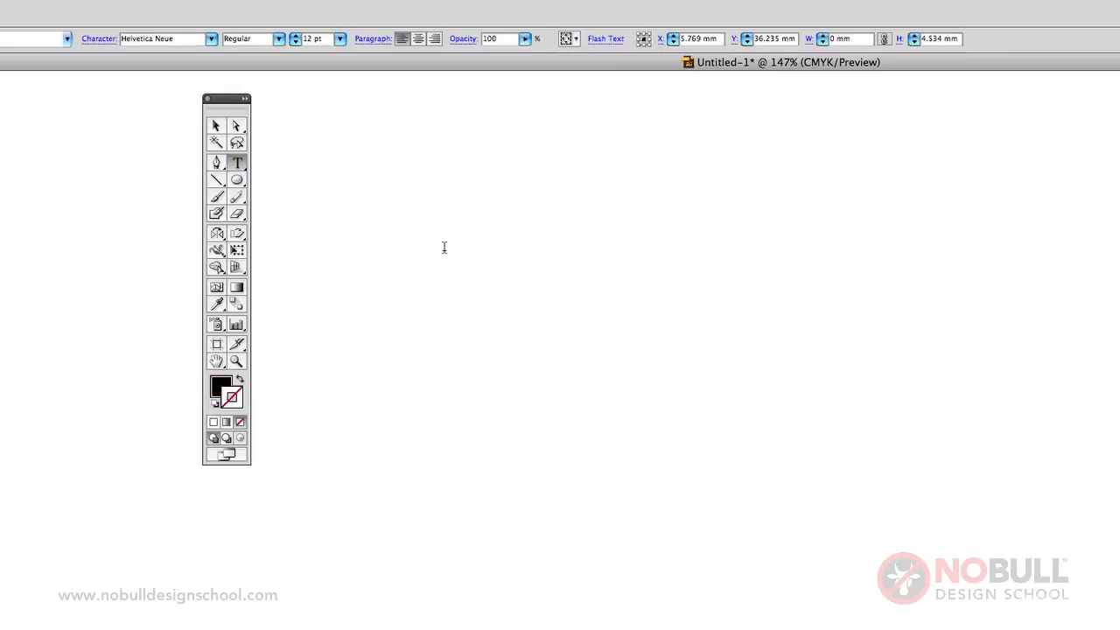
text(hello)
click(217, 126)
drag(474, 213, 1077, 153)
drag(557, 170, 549, 196)
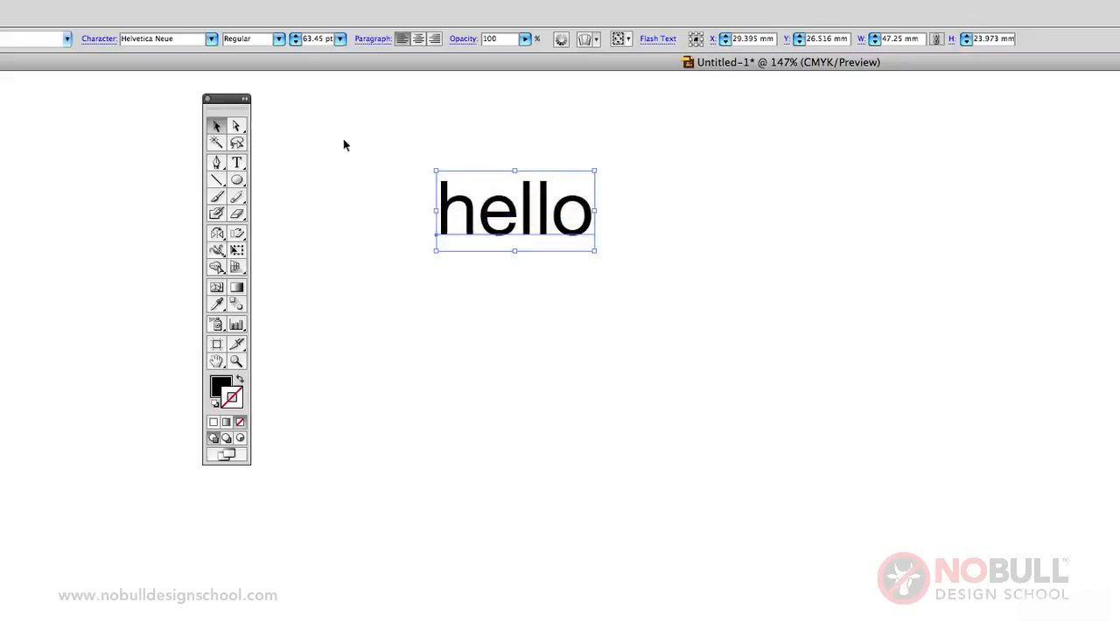
Change the font of the "hello" text to Times and deselect it.
click(210, 41)
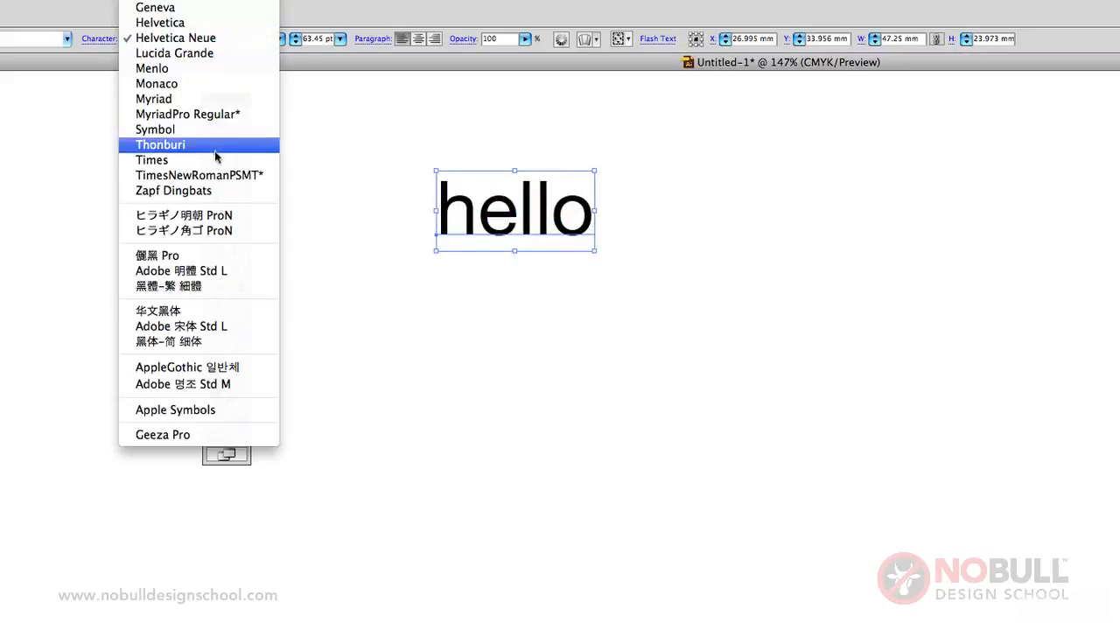
click(229, 160)
click(382, 193)
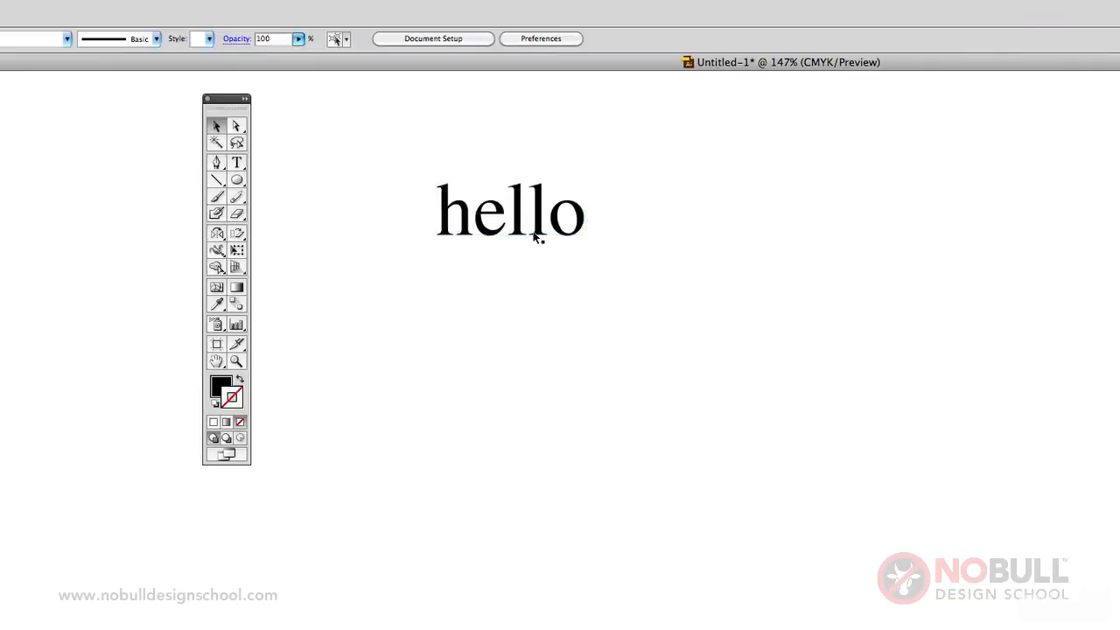
Duplicate the "hello" text directly below the original and replace the copy's wording with "goodbye".
drag(538, 242, 417, 382)
click(236, 163)
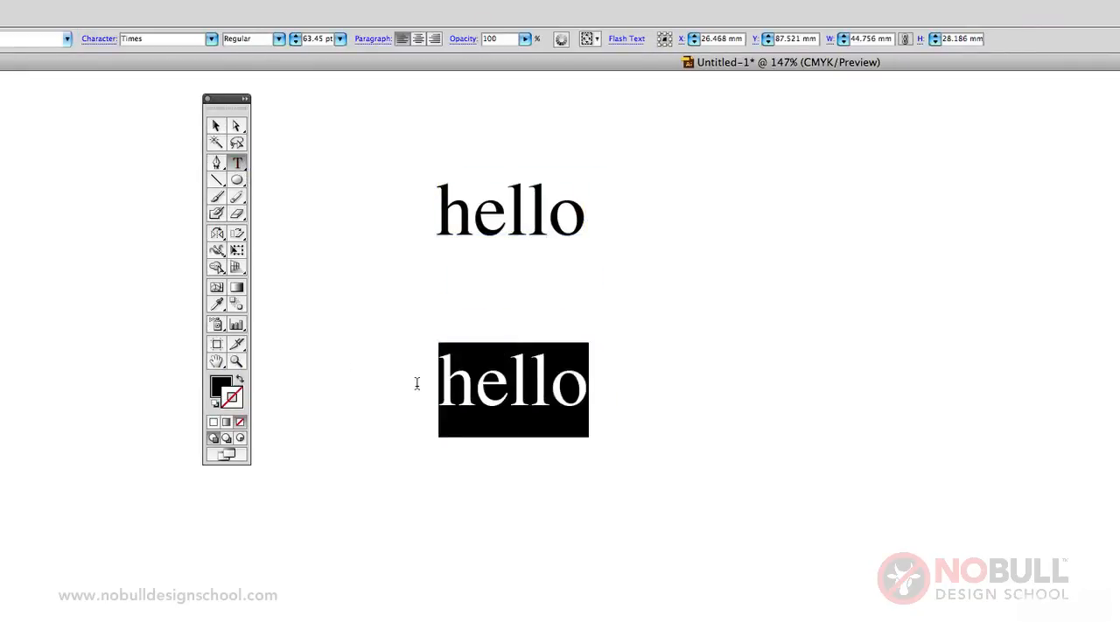
text(goodbye)
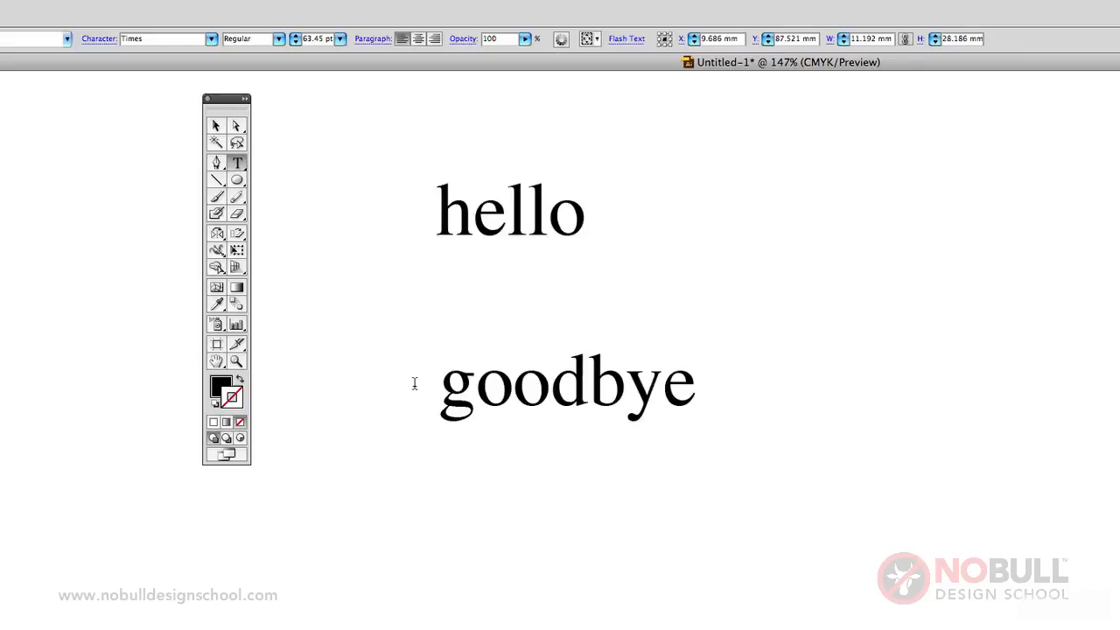
Change the font of the entire "goodbye" text to Helvetica and deselect it.
key(super+a)
click(211, 39)
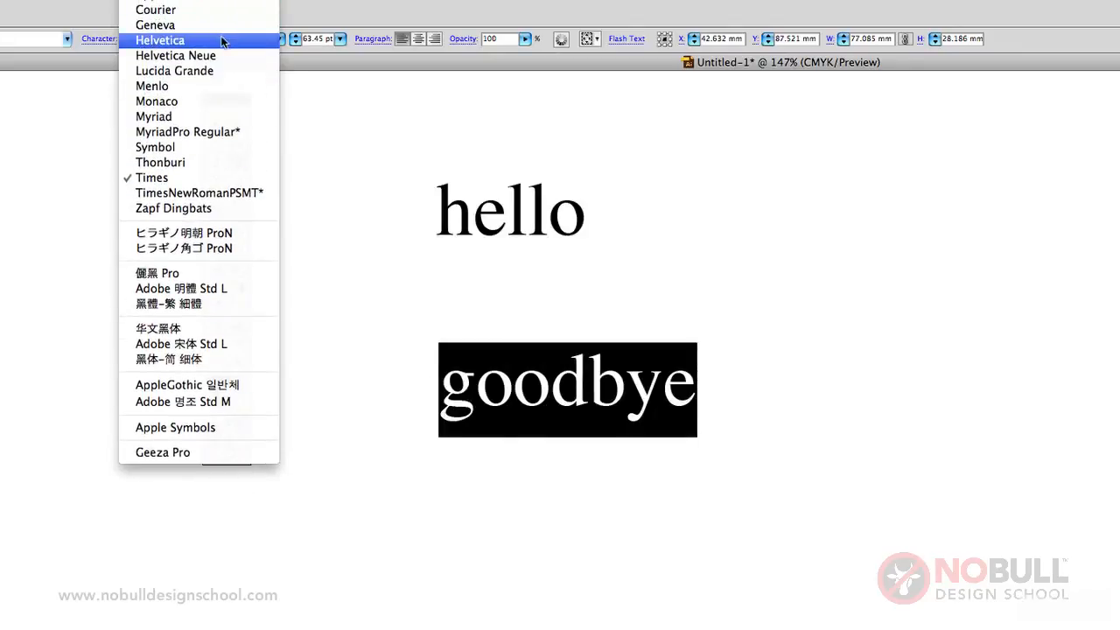
click(222, 41)
click(216, 125)
click(481, 549)
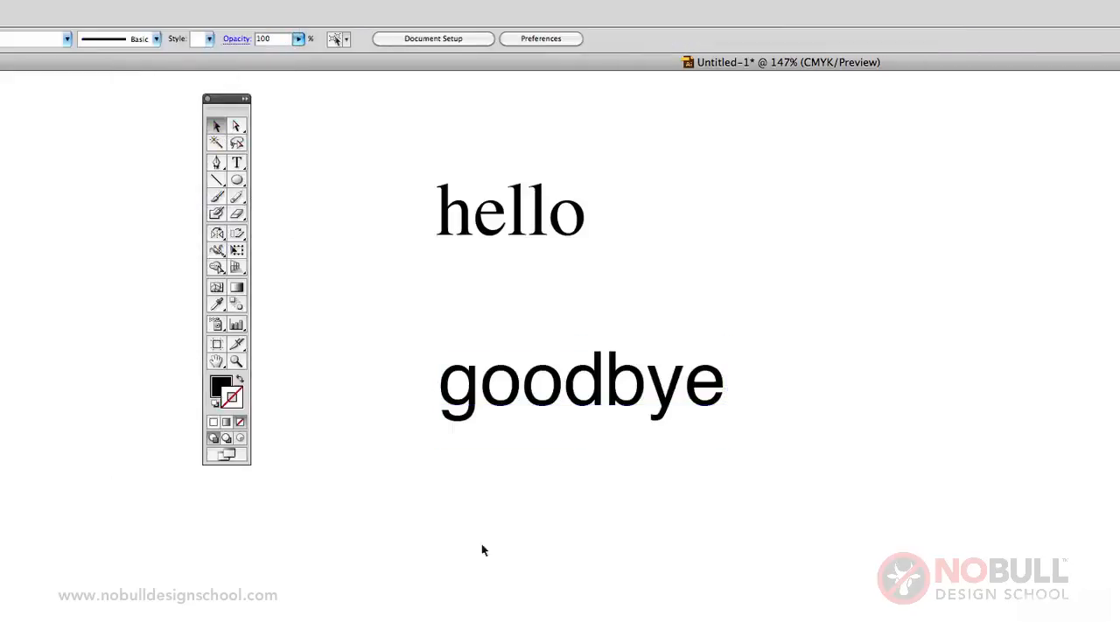
Enlarge the "goodbye" text proportionally to about 105 pt and deselect it.
click(562, 398)
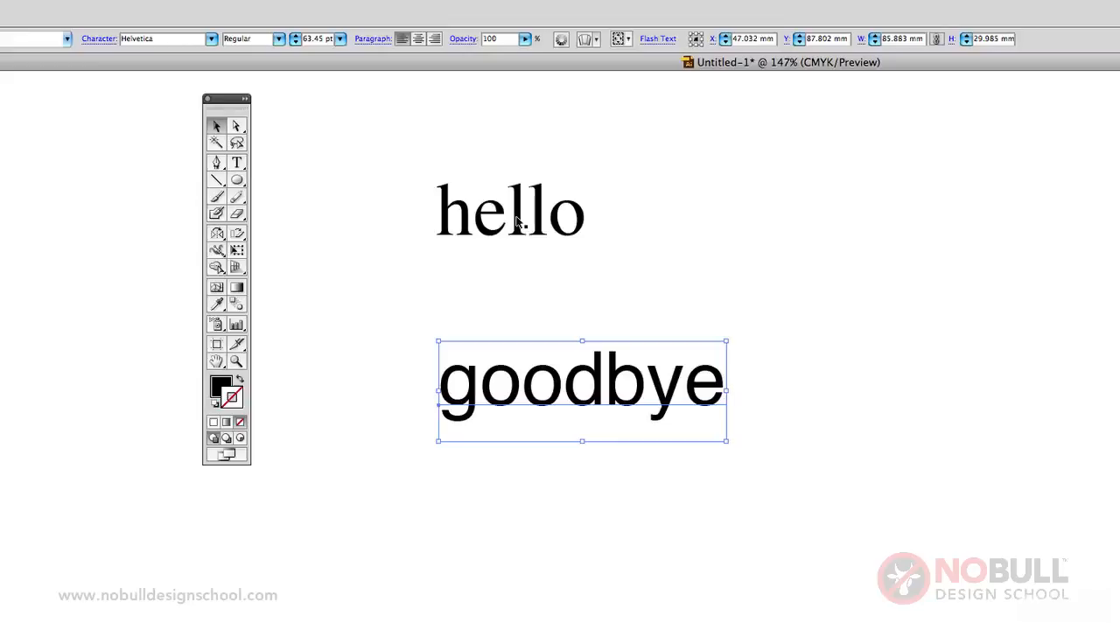
click(729, 453)
click(705, 394)
drag(726, 443, 917, 509)
click(523, 500)
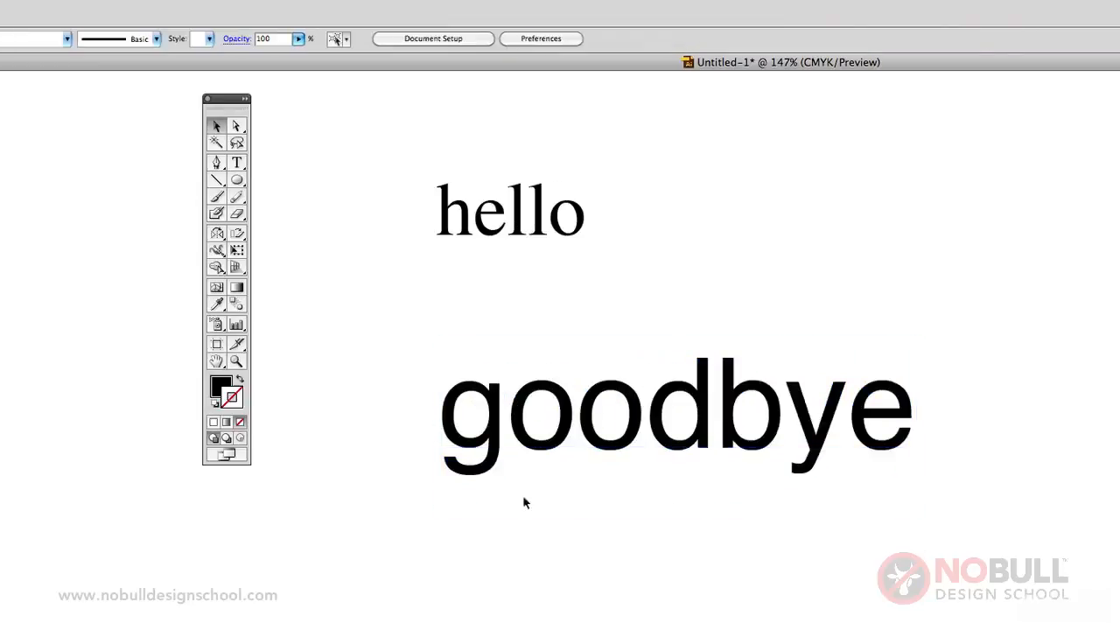
Copy the character formatting of "hello" onto the "goodbye" text with the Eyedropper tool.
click(537, 422)
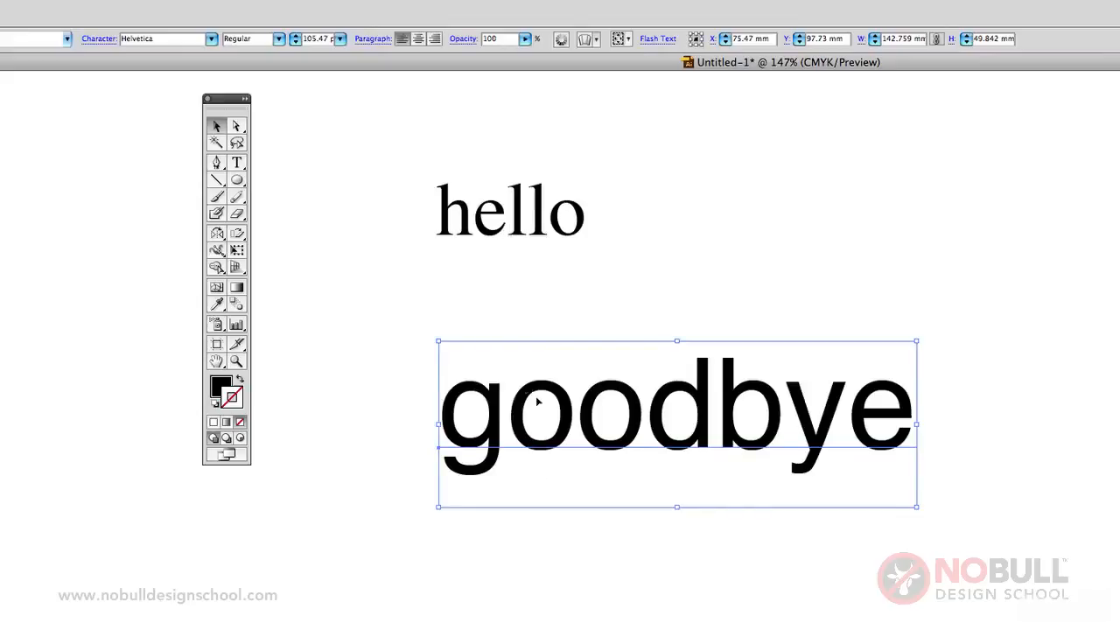
click(525, 238)
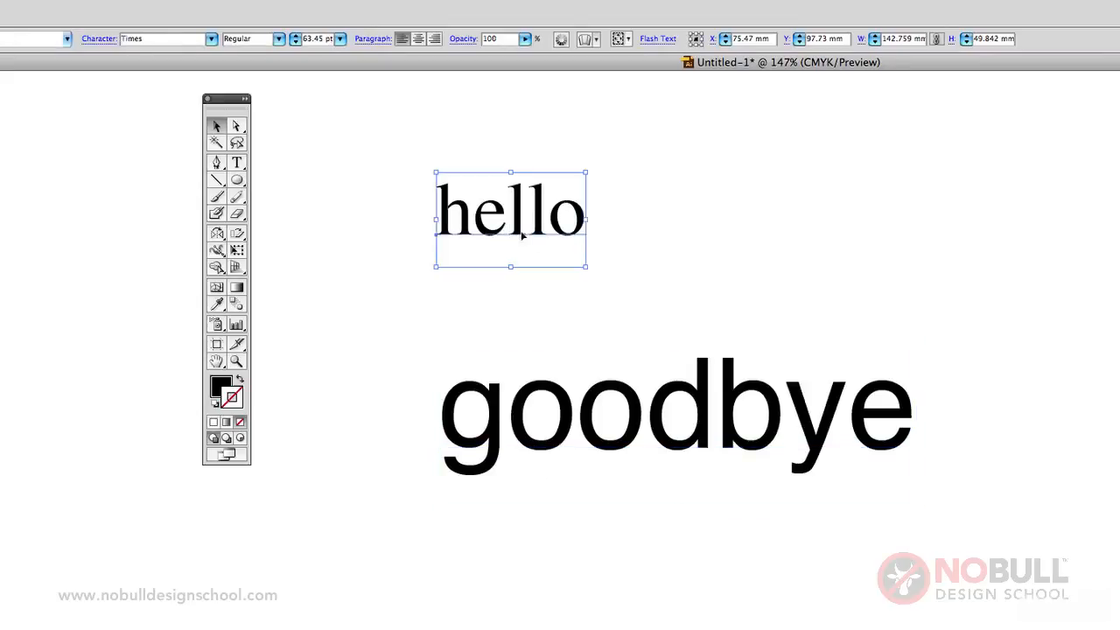
click(560, 419)
click(217, 303)
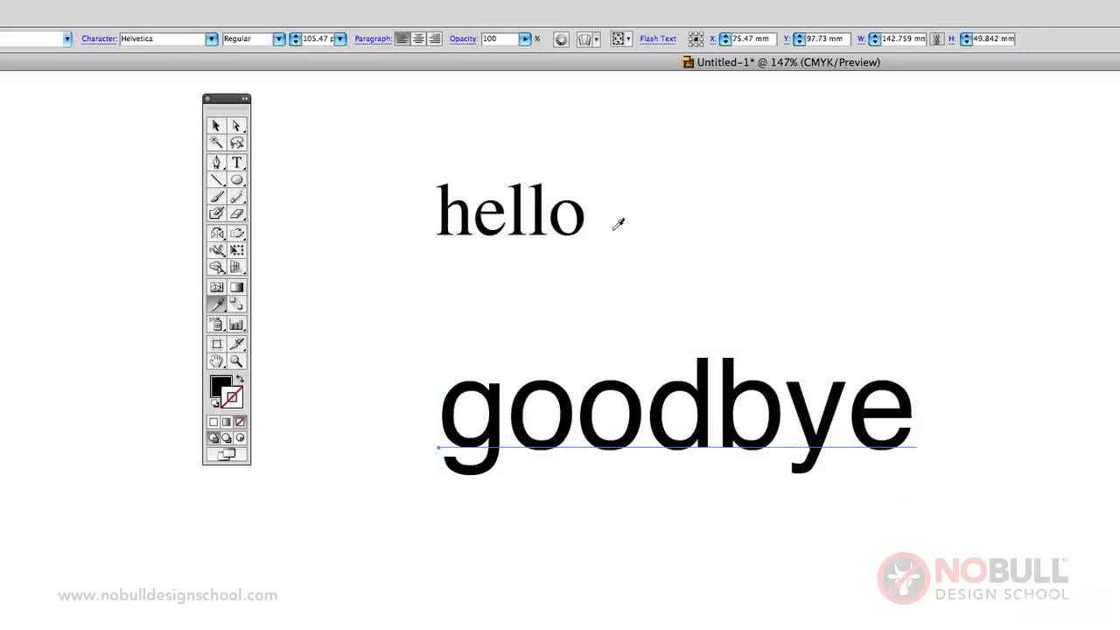
click(544, 216)
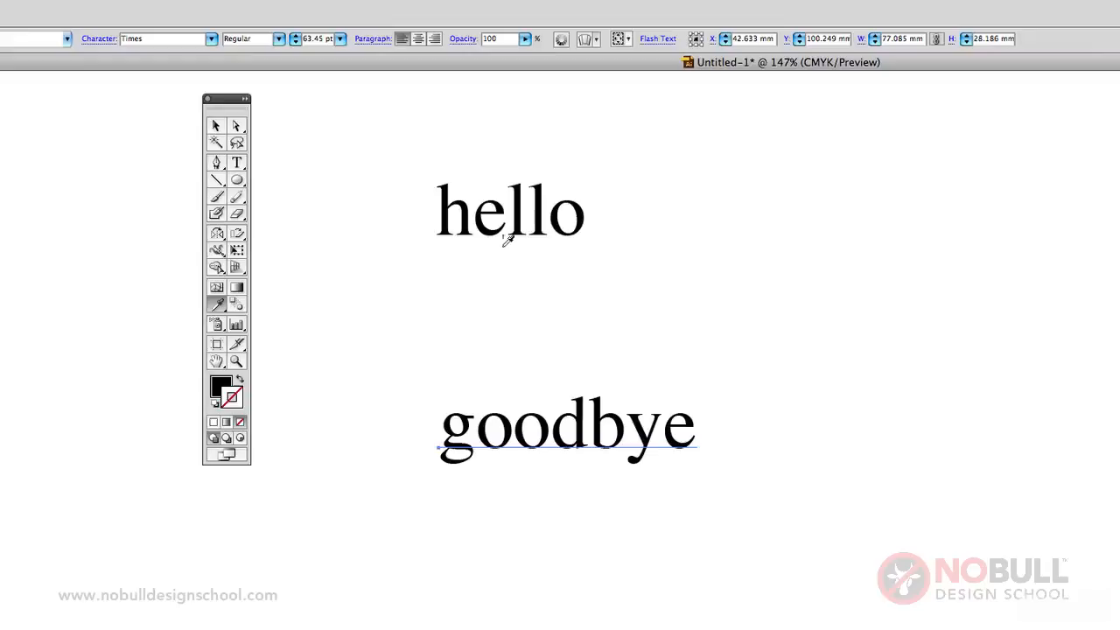
click(219, 127)
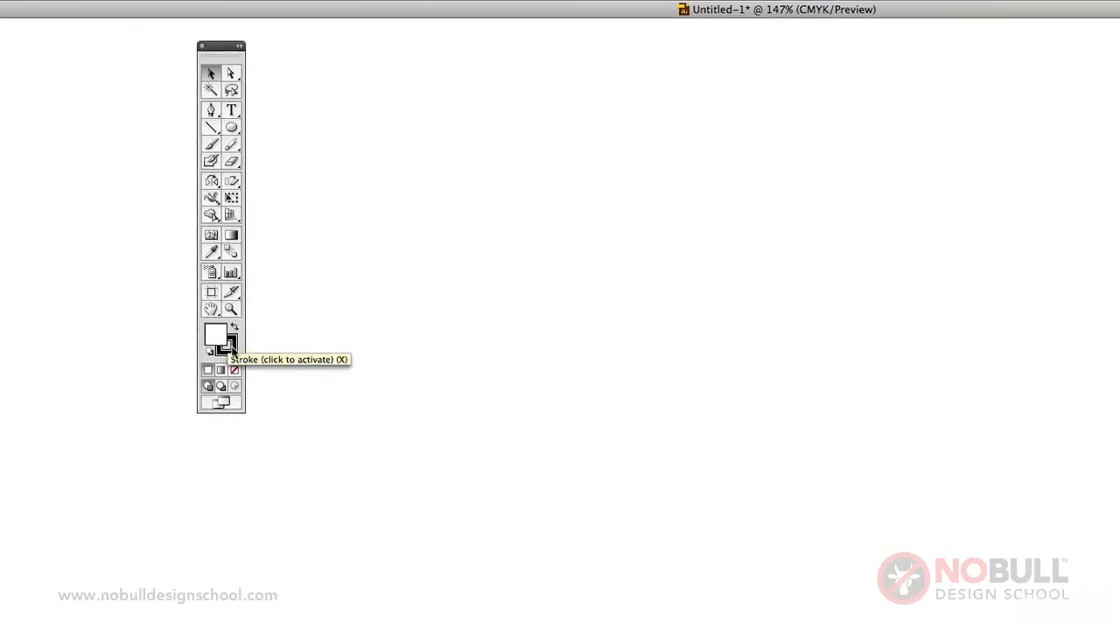
Draw a circle with the Ellipse tool and fill it with pure magenta (C 0, M 100, Y 0, K 0).
click(231, 127)
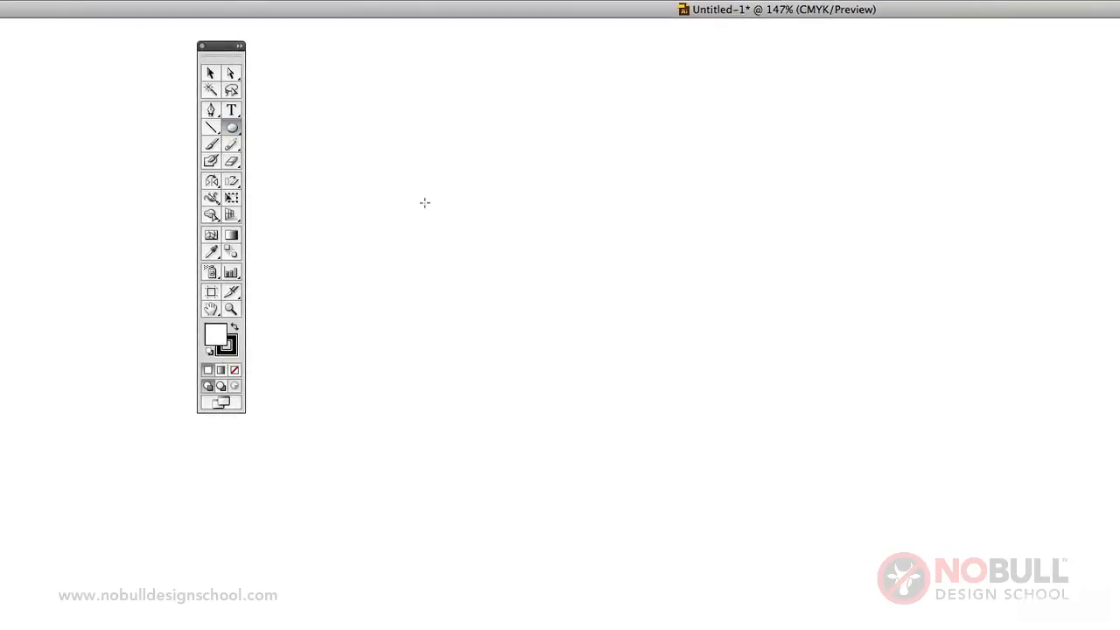
drag(425, 202, 668, 400)
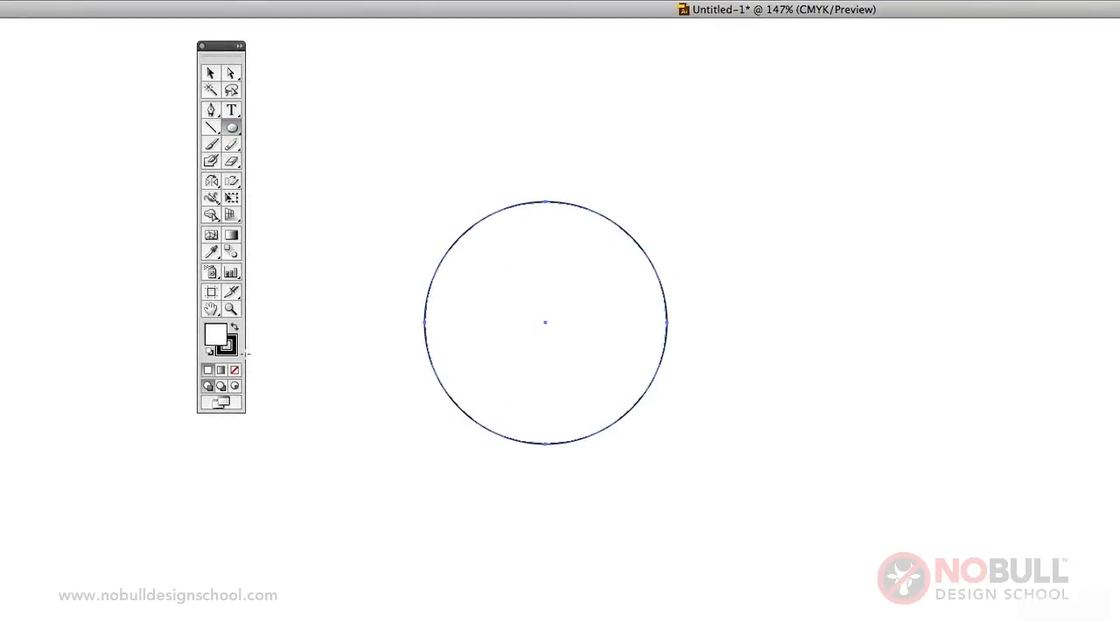
double_click(219, 334)
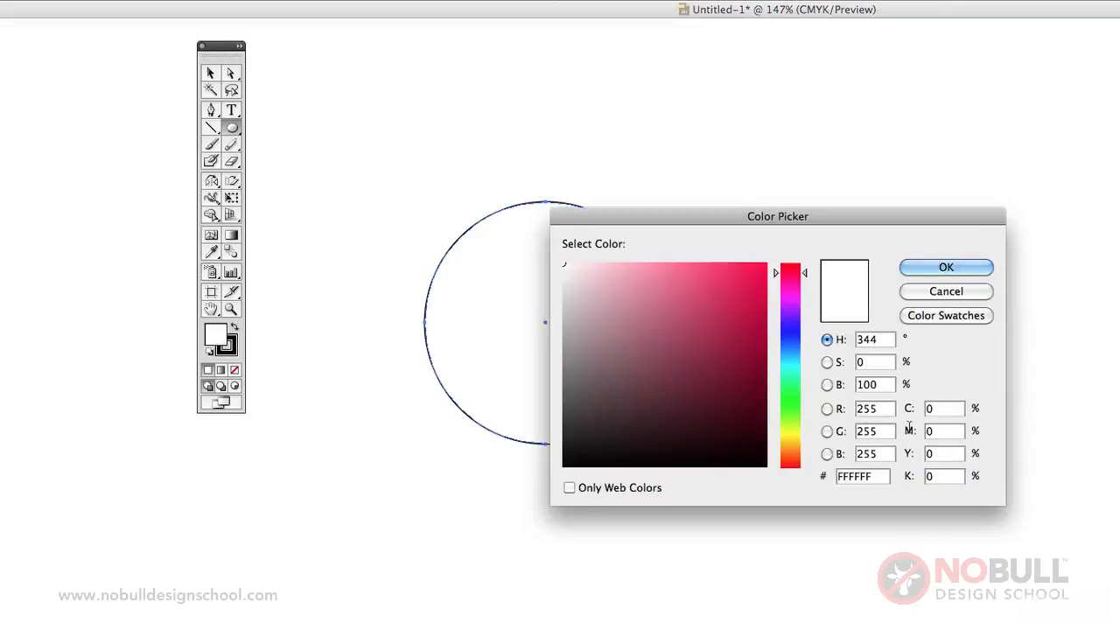
double_click(945, 431)
text(100)
key(Tab)
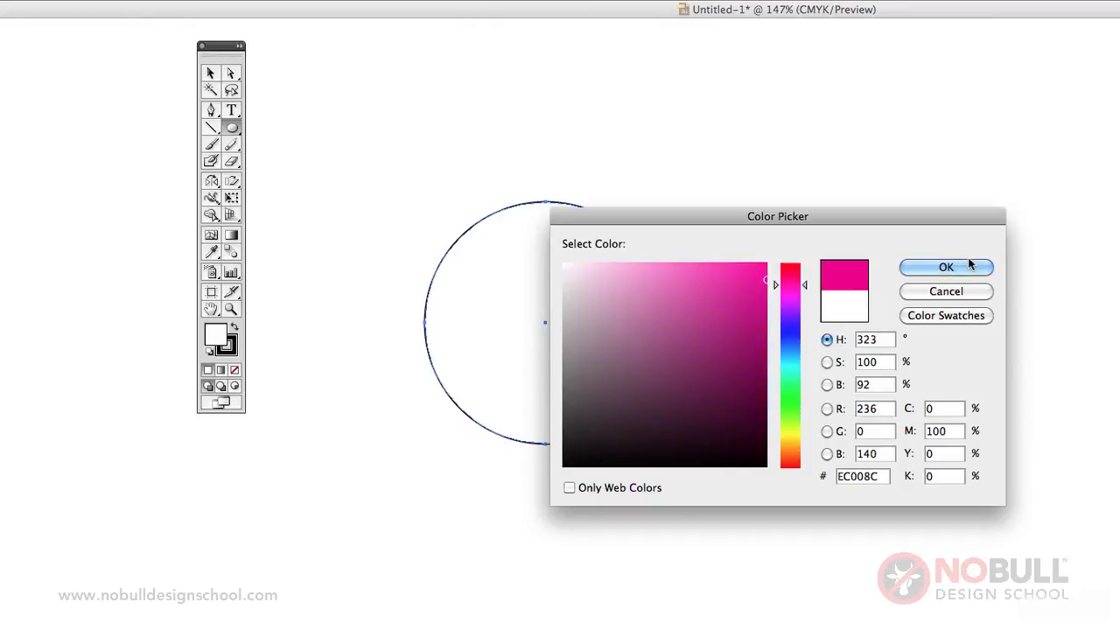
click(968, 264)
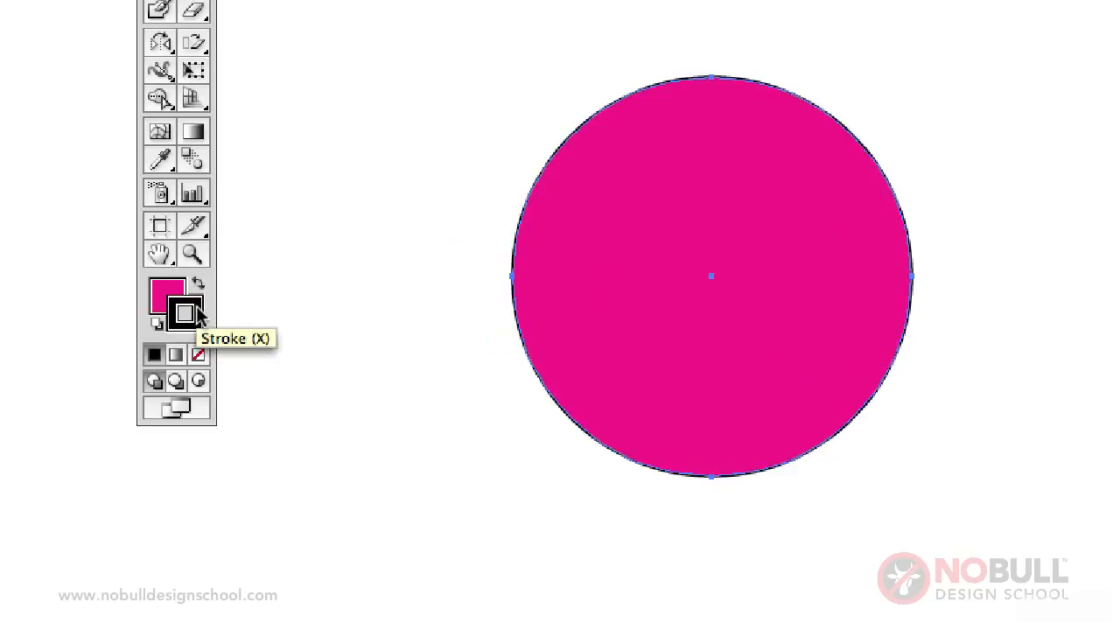
Remove the circle's black stroke, then swap fill and stroke so the outline takes the magenta.
click(198, 355)
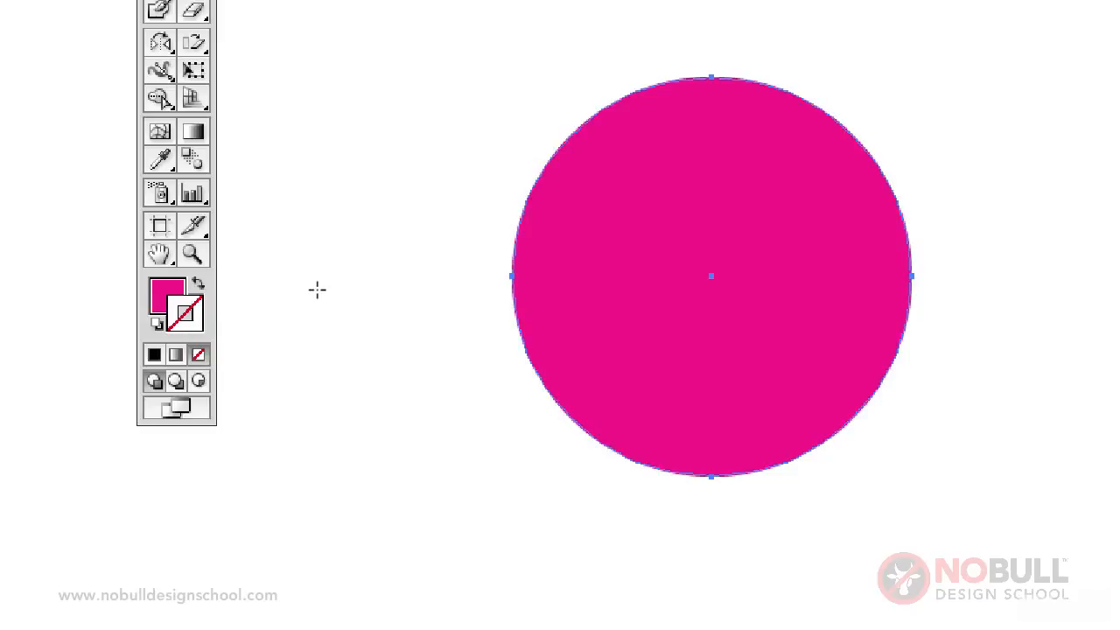
click(172, 292)
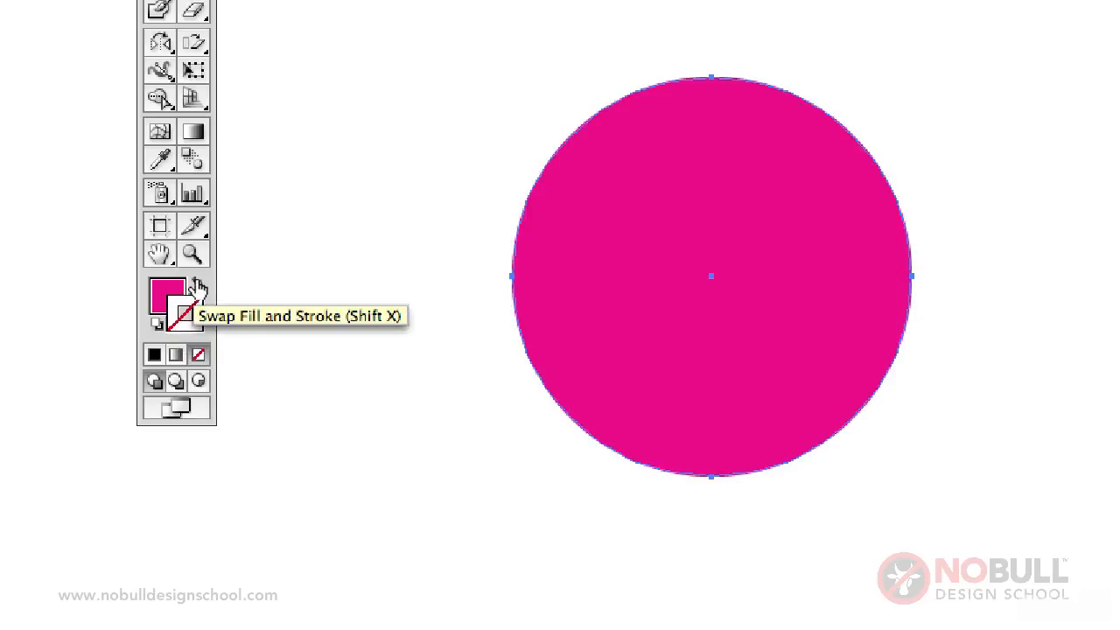
click(199, 289)
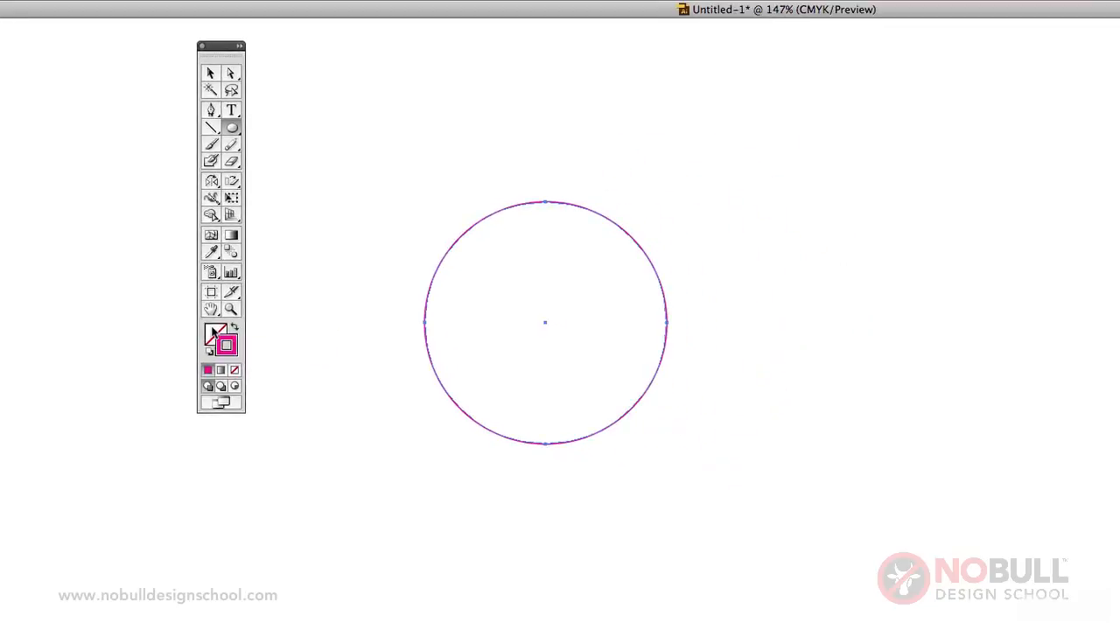
Give the circle a pure yellow fill (C 0, M 0, Y 100, K 0) using the Color sliders.
click(214, 334)
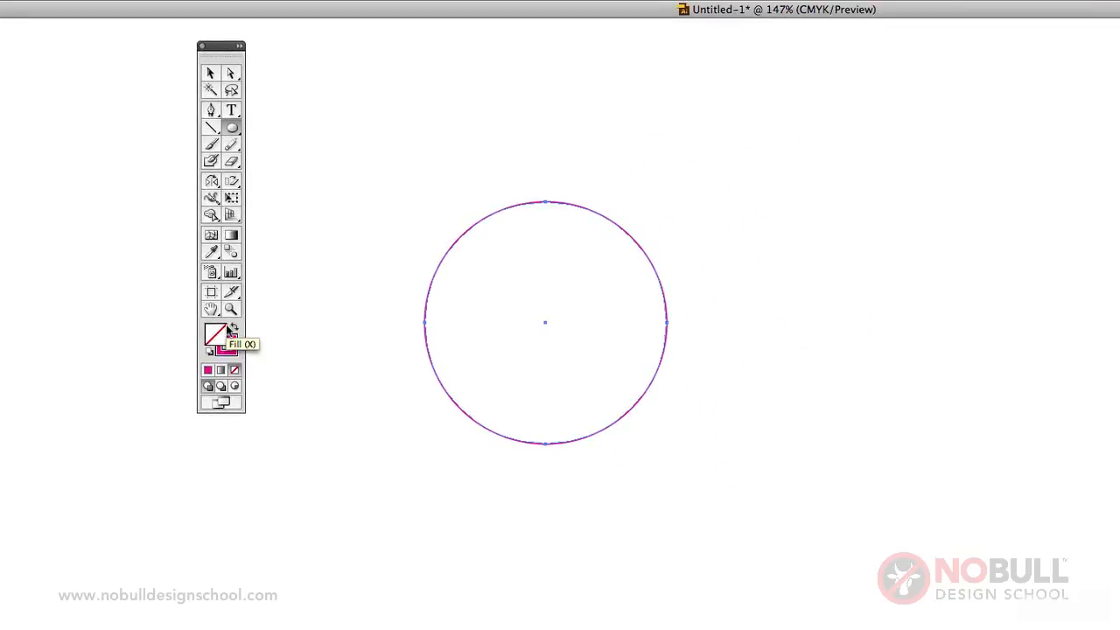
key(F6)
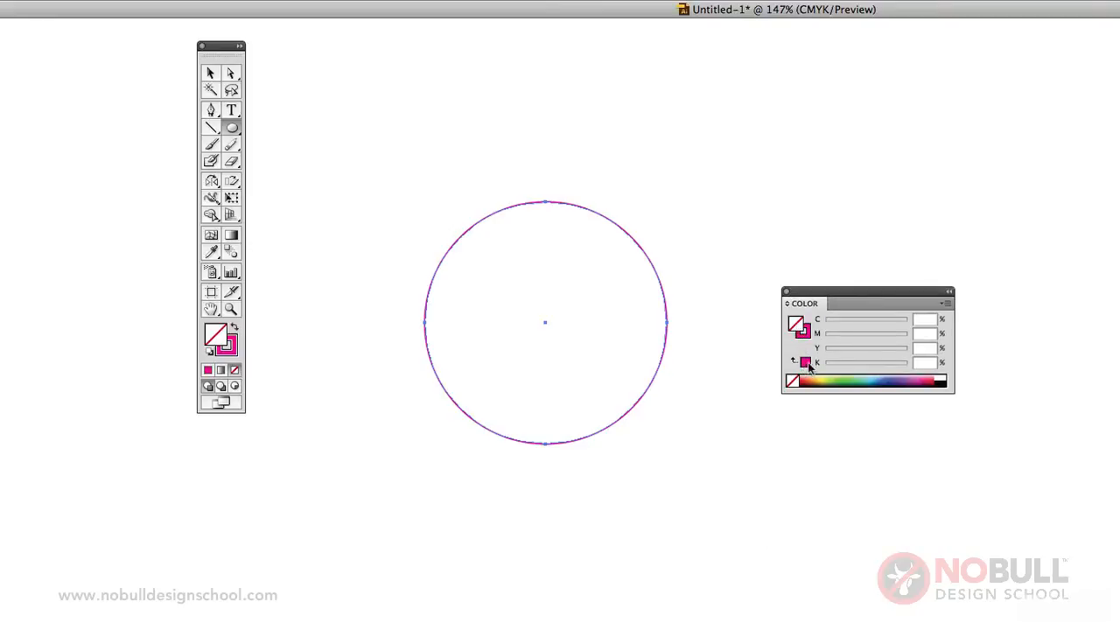
click(806, 362)
mouse_move(826, 353)
mouse_down()
mouse_move(901, 338)
mouse_move(825, 340)
mouse_up()
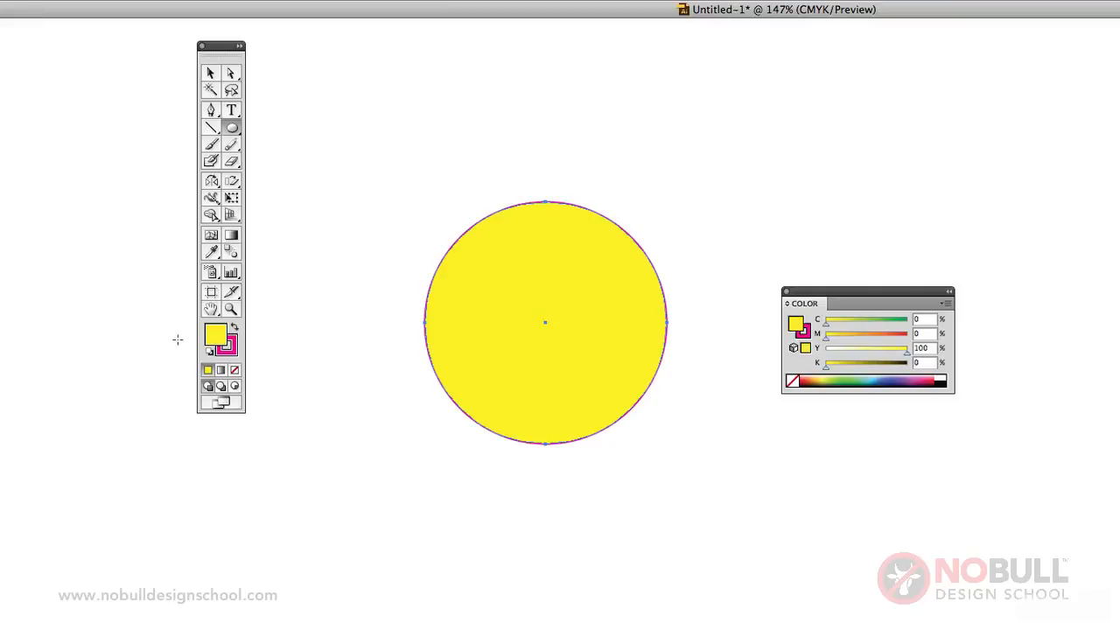
Swap the circle's fill and stroke colors back and forth, ending with yellow fill and magenta stroke.
click(232, 326)
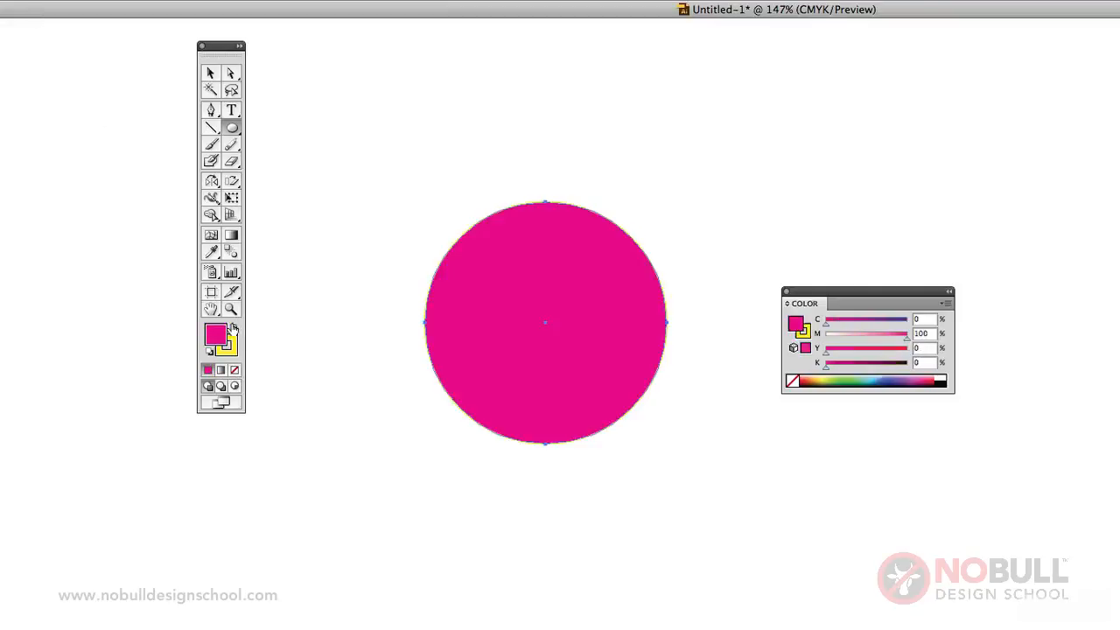
click(234, 328)
click(234, 327)
click(234, 328)
Remove the circle's magenta stroke, swap the yellow fill onto the stroke and make the fill active.
click(235, 350)
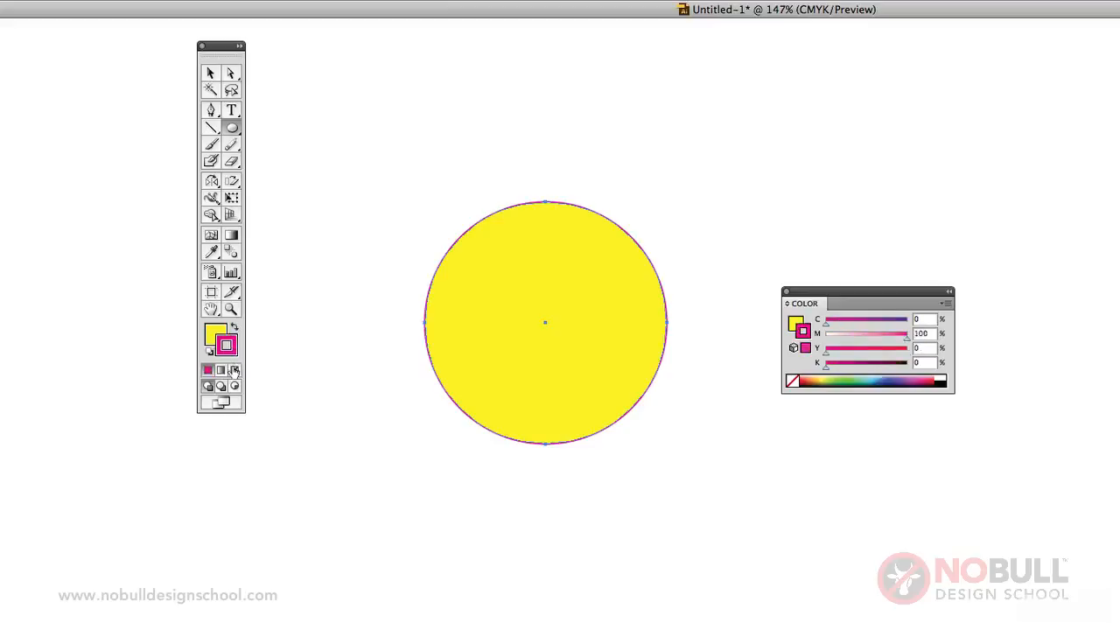
click(234, 371)
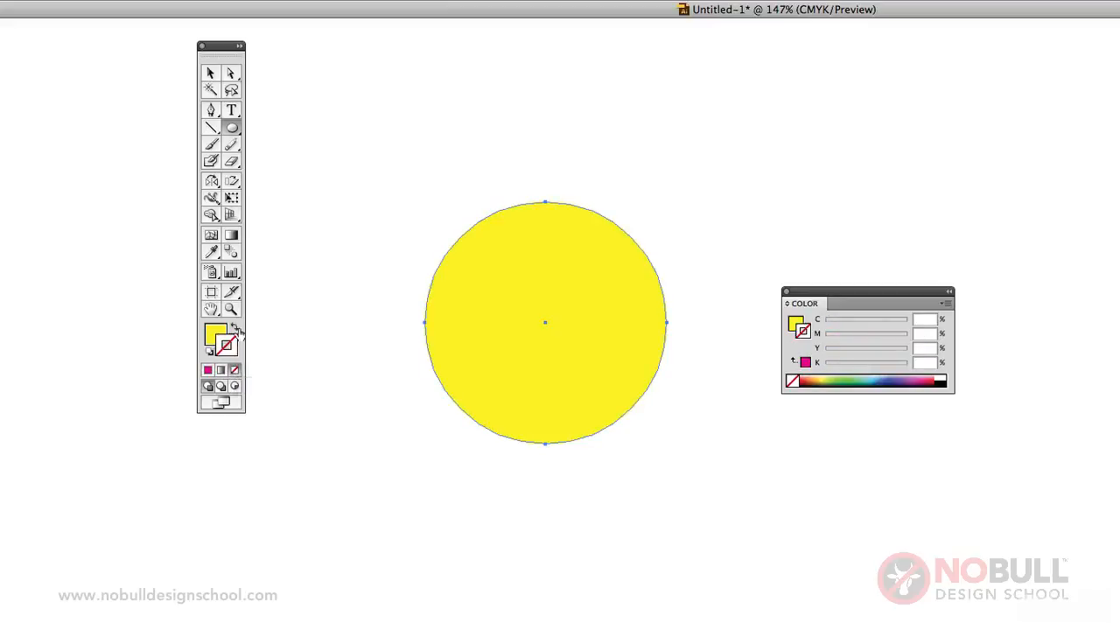
click(233, 327)
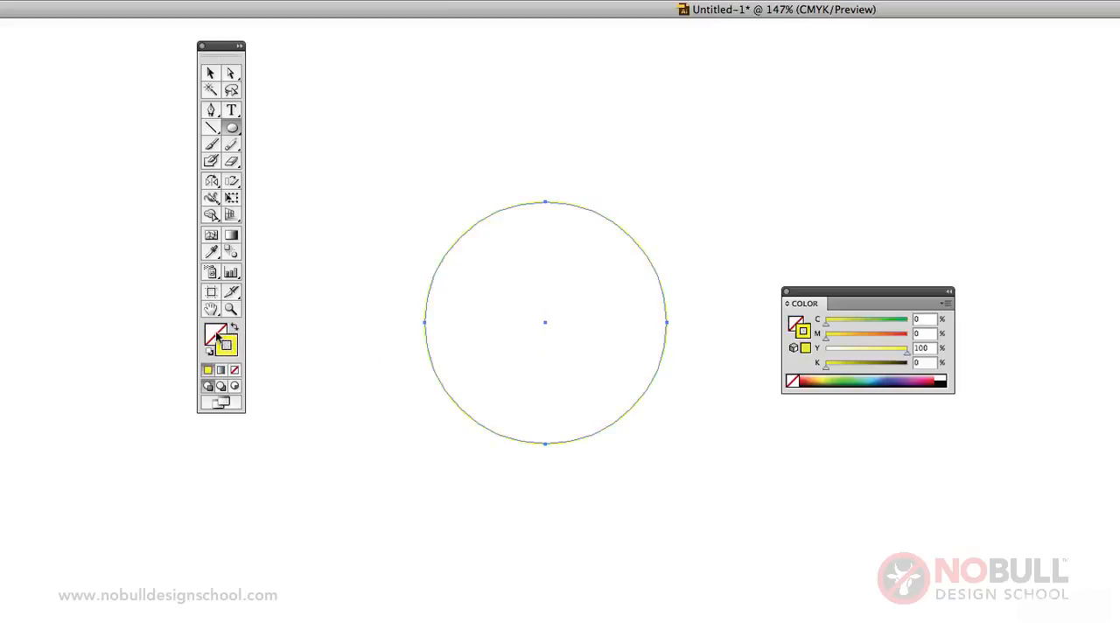
click(217, 337)
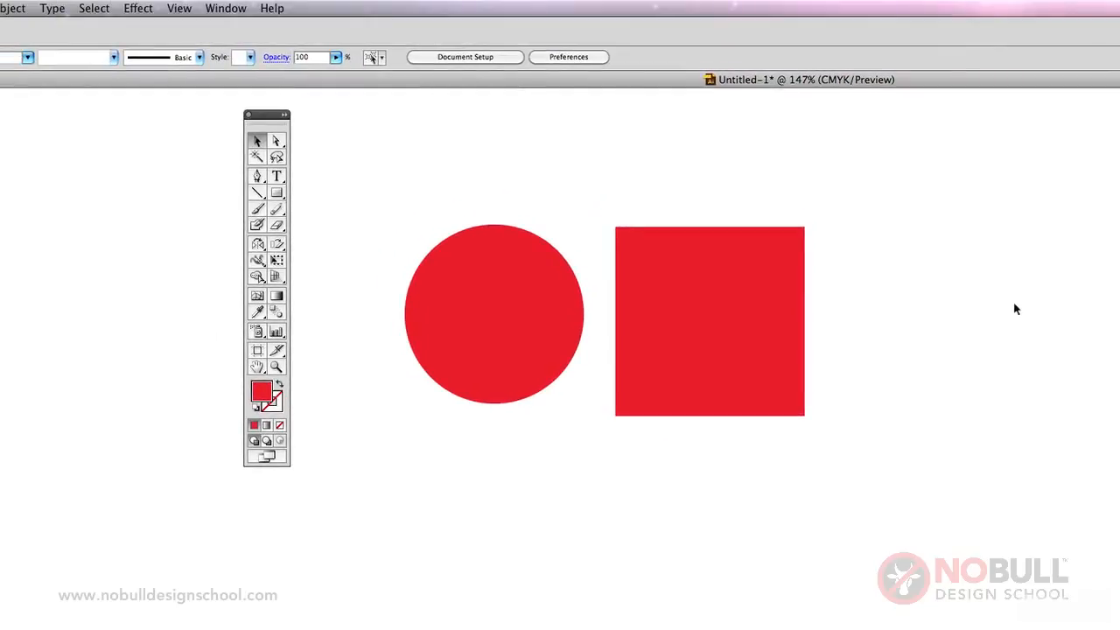
Show the Pathfinder panel and place it closer to the square.
click(229, 10)
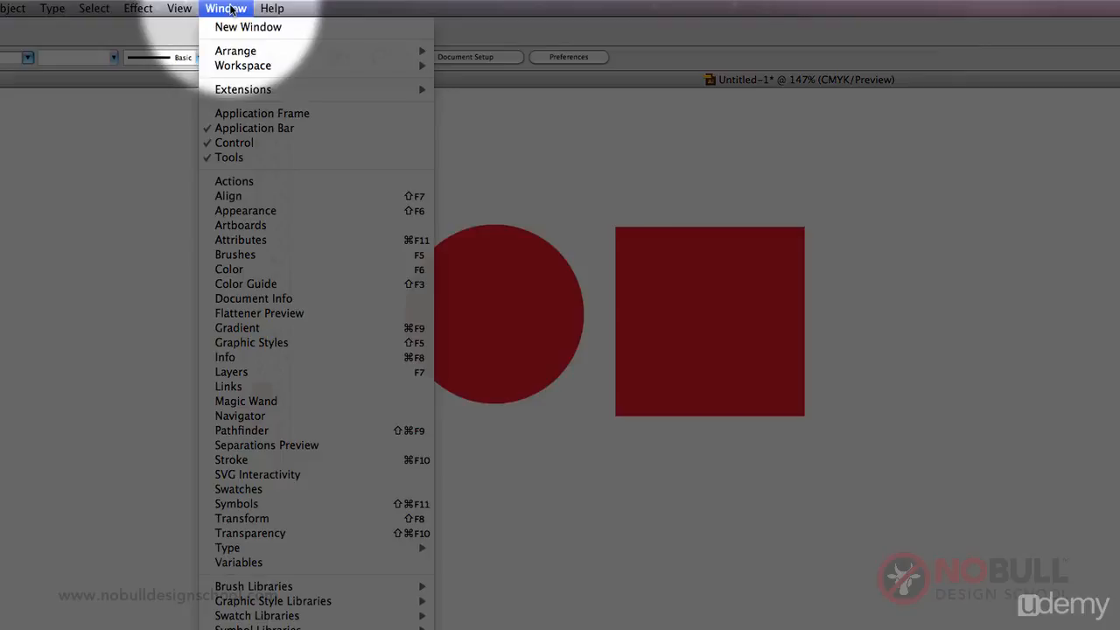
click(242, 429)
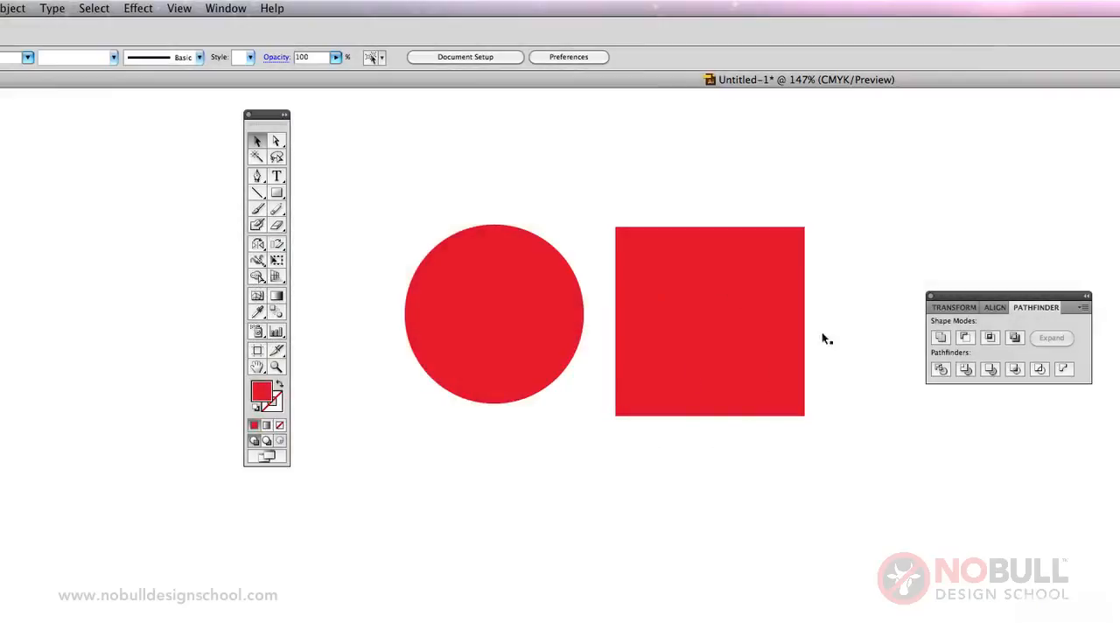
drag(969, 296, 910, 260)
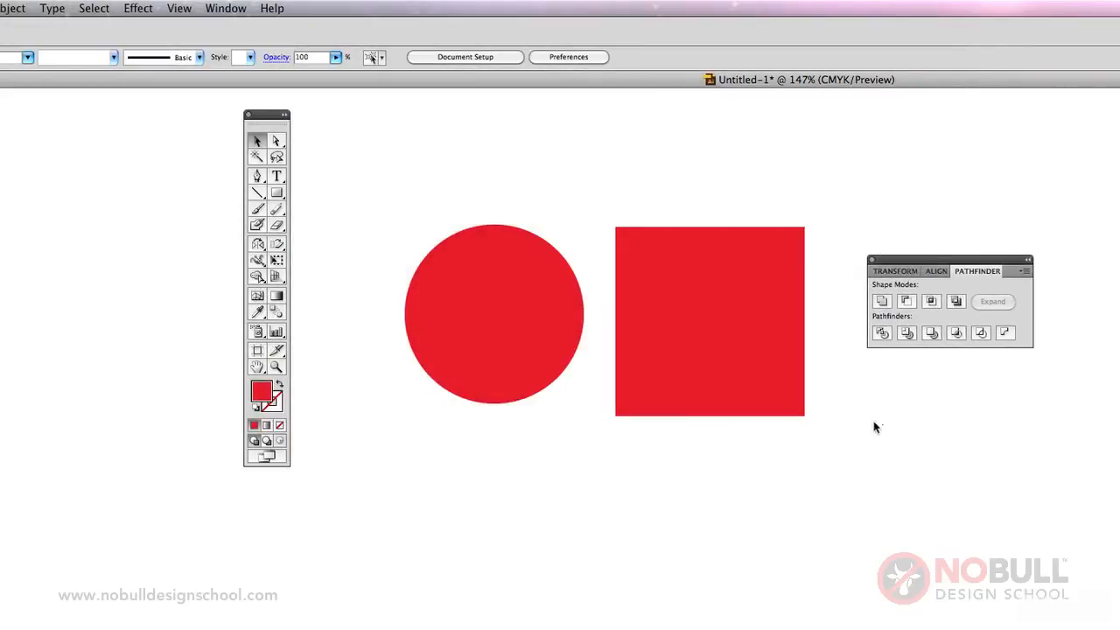
Move the red square so that its upper-left corner overlaps the lower-right part of the circle.
click(662, 351)
click(536, 333)
click(697, 516)
drag(690, 325, 577, 386)
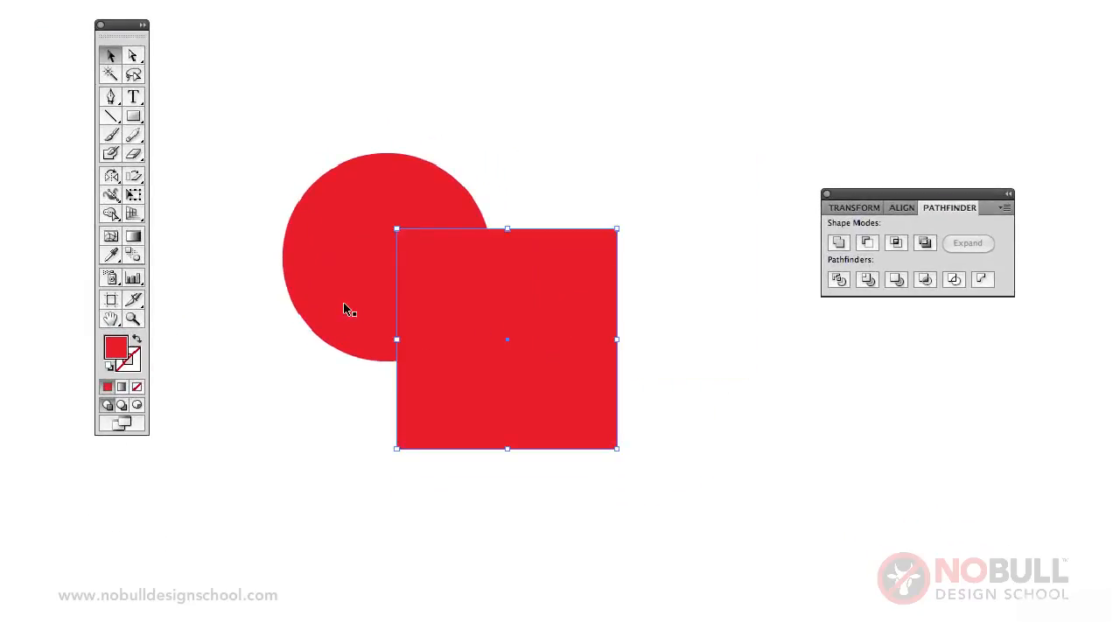
Split the overlapping circle and square with Pathfinder Divide, and ungroup the resulting pieces.
shift+click(345, 309)
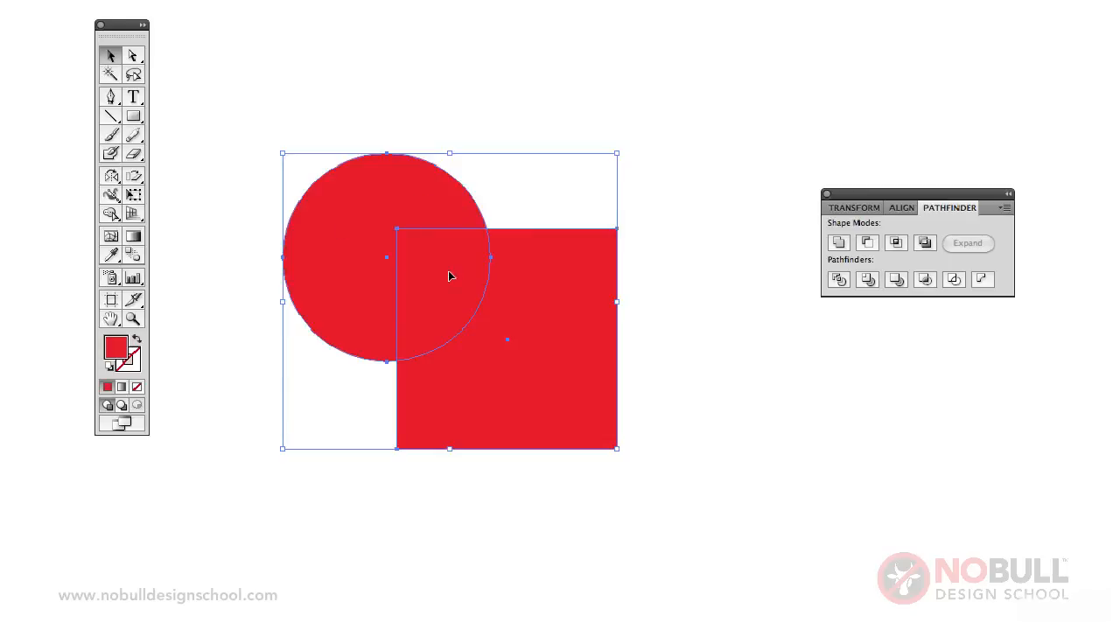
click(838, 280)
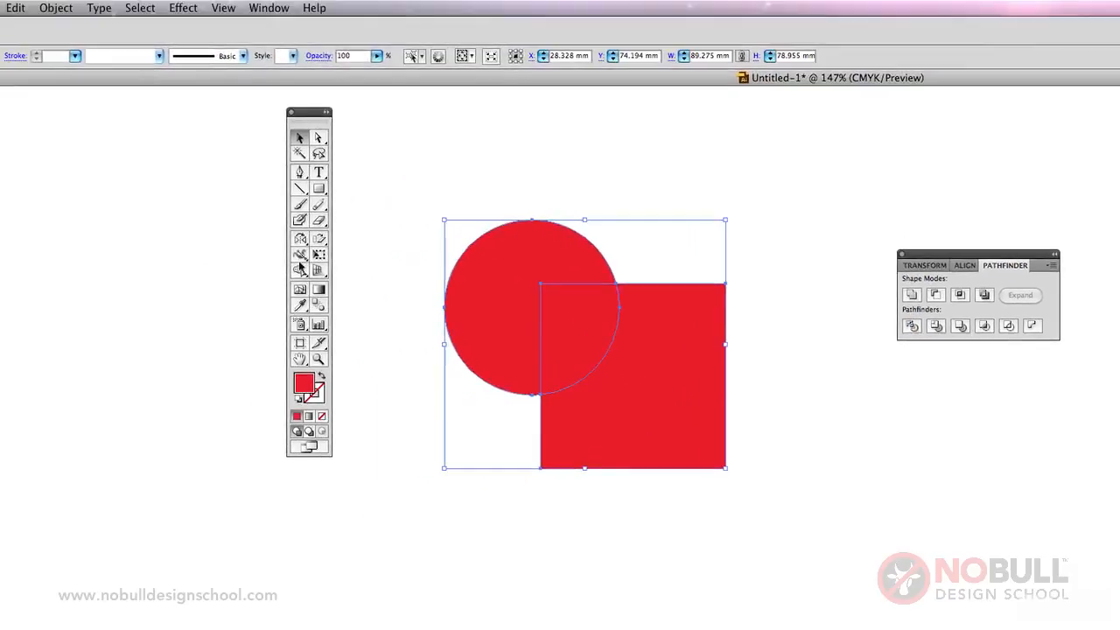
click(55, 8)
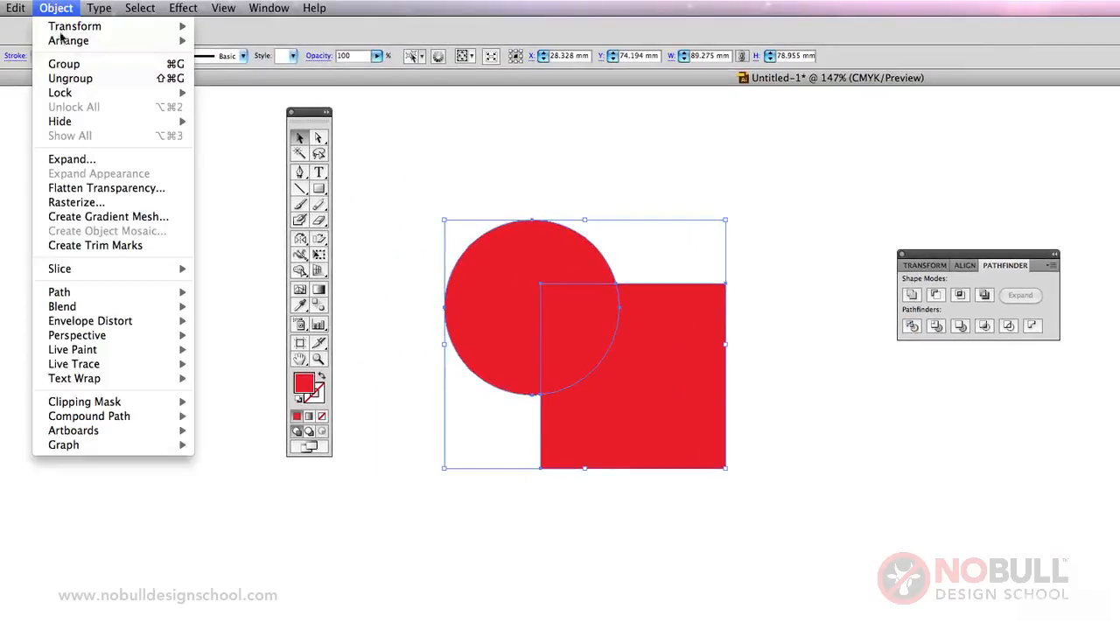
click(70, 78)
click(788, 454)
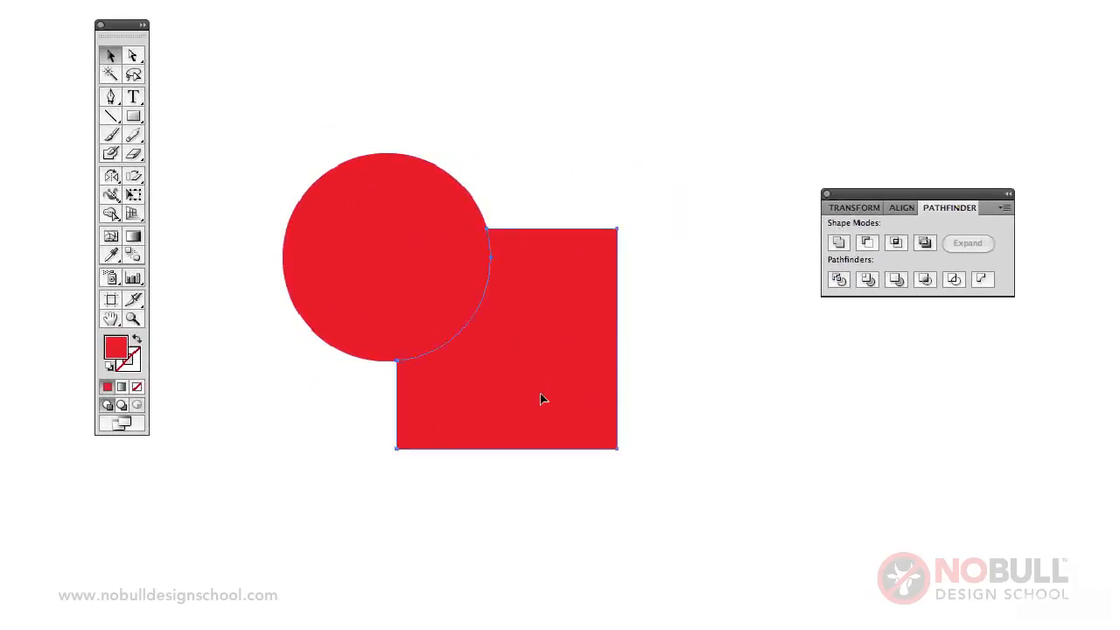
Pull the three divided pieces apart, moving the square and overlap pieces down-right and the circle piece up-left.
drag(540, 399, 734, 519)
drag(478, 310, 570, 397)
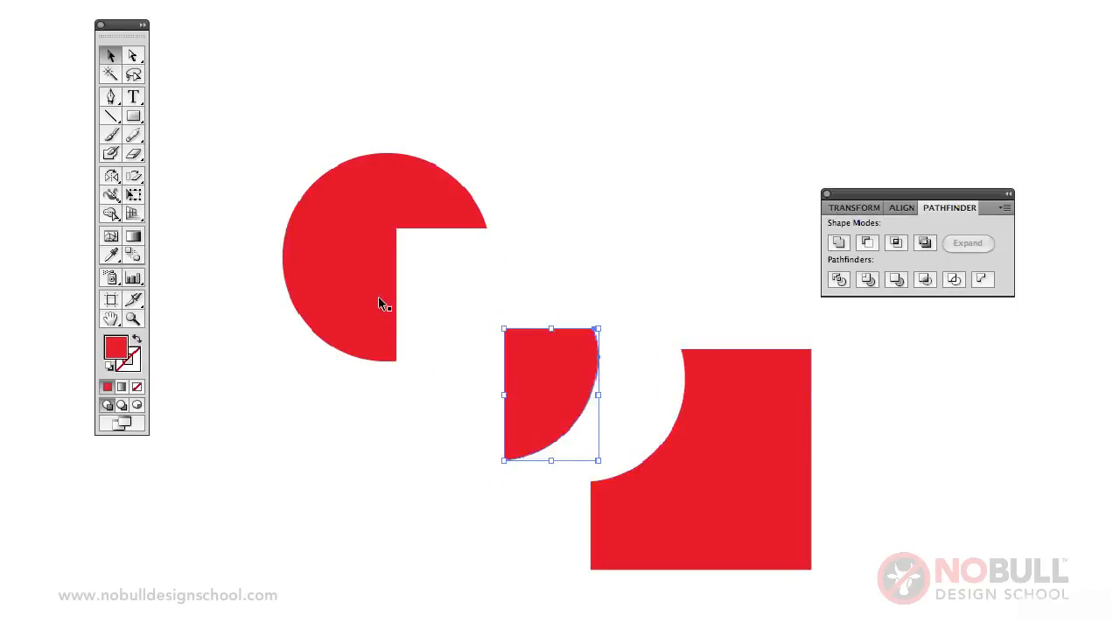
drag(381, 304, 330, 293)
click(649, 376)
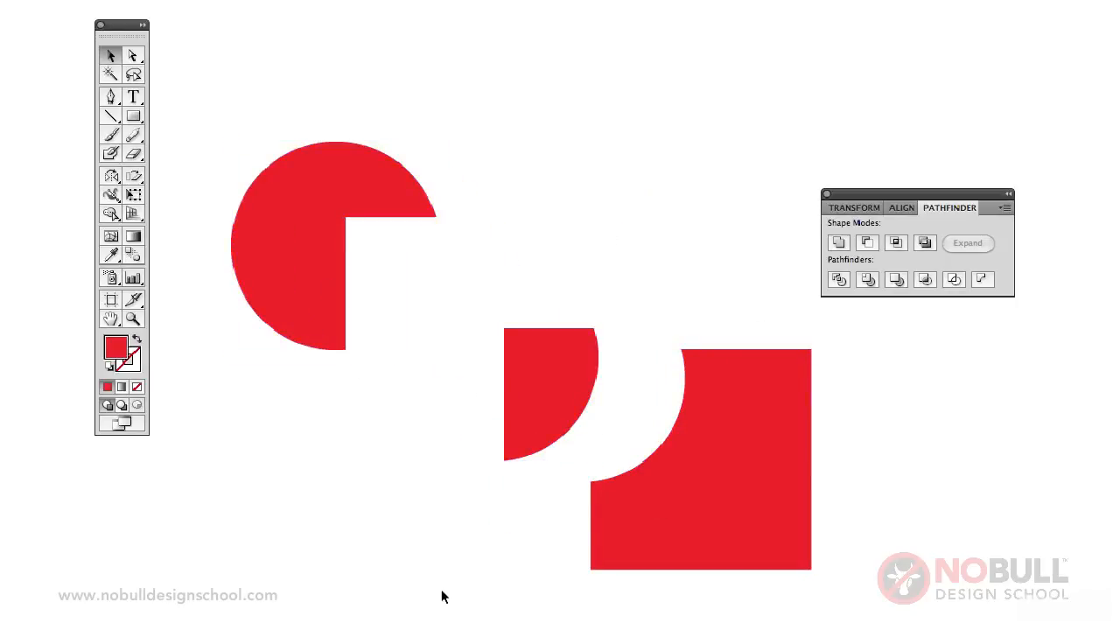
Undo the separation, the Divide and the square's move, restoring the whole circle and square side by side.
key(ctrl+z)
key(ctrl+z)
key(ctrl+z)
key(ctrl+z)
key(ctrl+z)
key(ctrl+z)
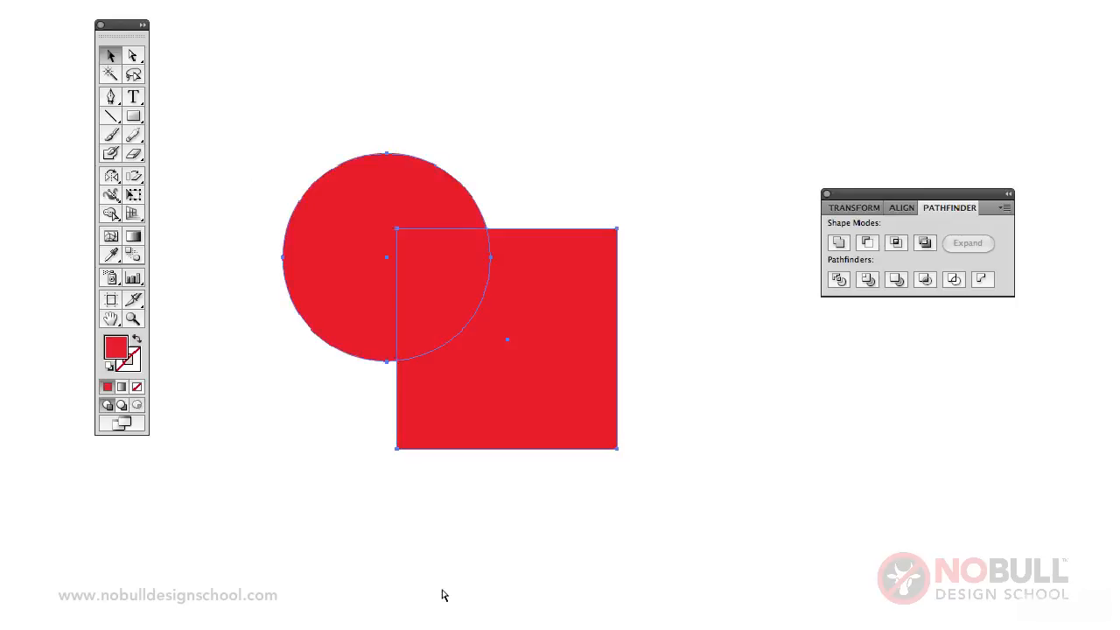
click(758, 455)
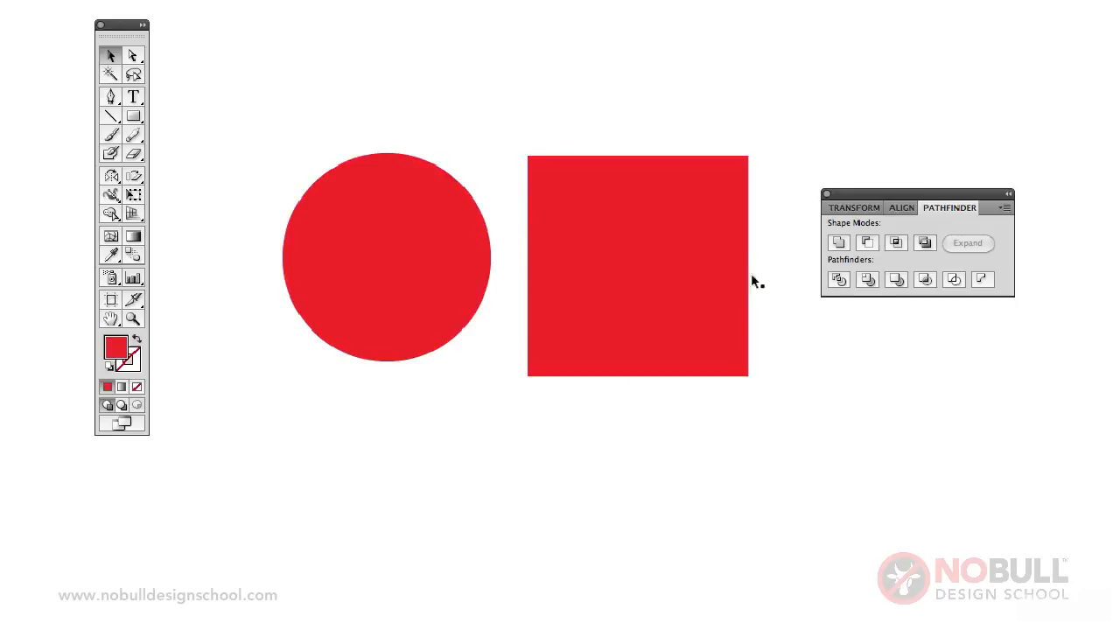
Move the square over the lower-right part of the circle so that the two shapes overlap.
drag(679, 263, 556, 356)
key(super+shift+a)
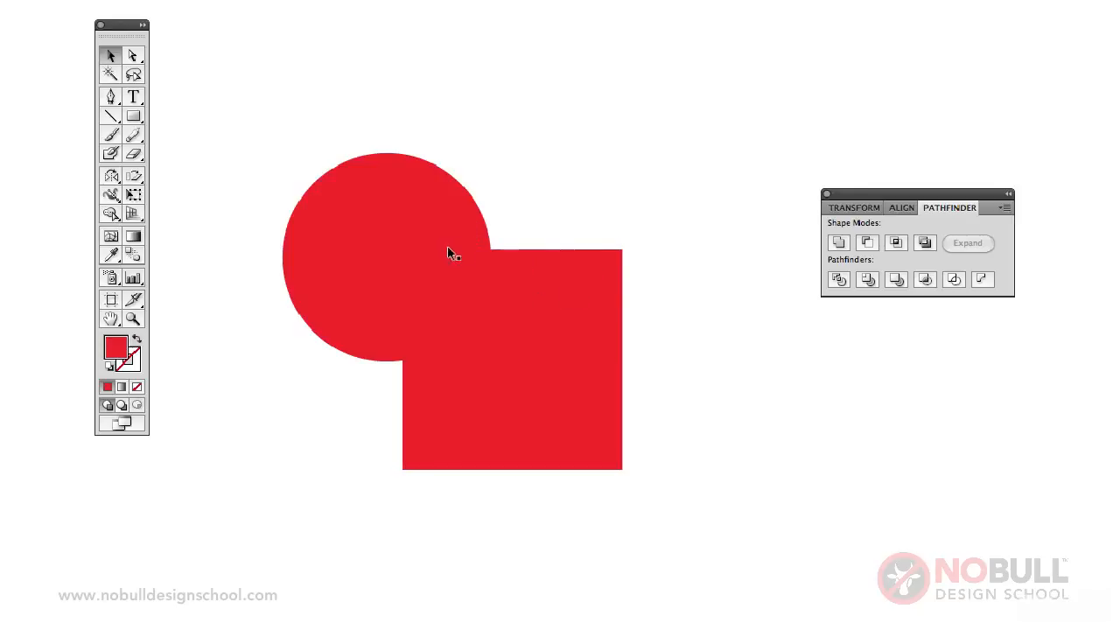
drag(447, 252, 450, 255)
With the square in front, select both shapes and cut the square out of the circle using Pathfinder Minus Front.
click(383, 260)
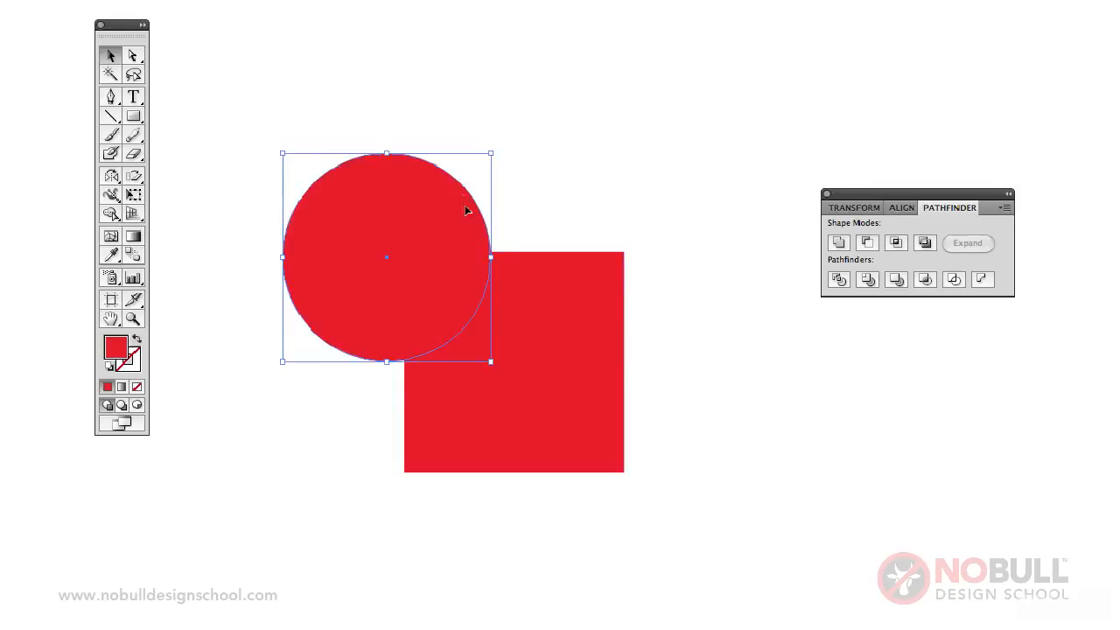
click(496, 302)
key(super+shift+bracketright)
click(402, 220)
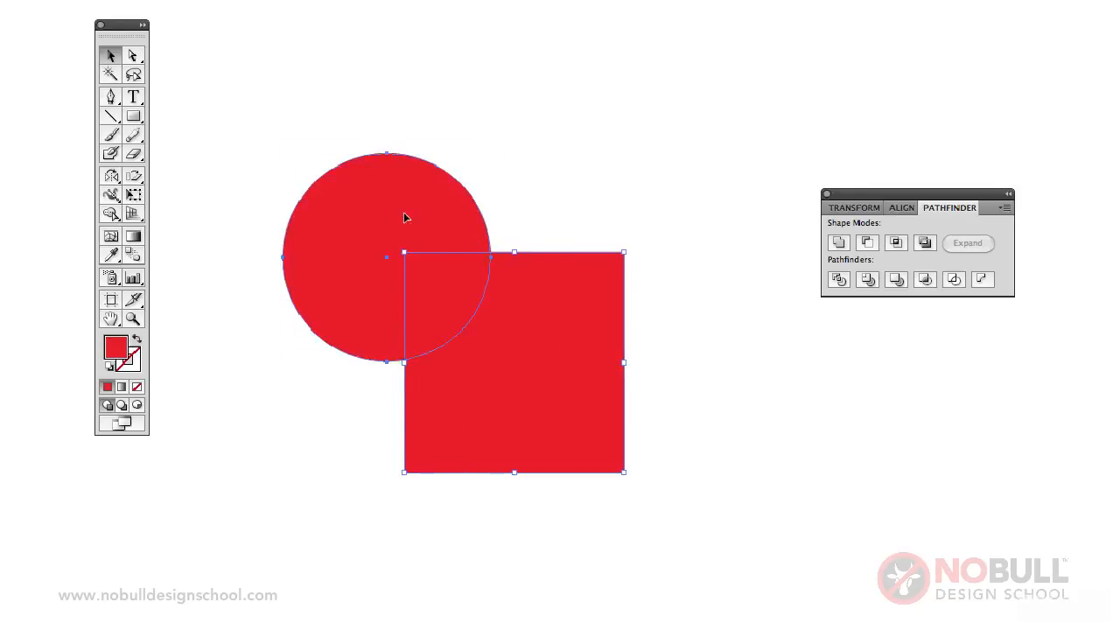
key(super+shift+bracketright)
click(532, 318)
click(409, 241)
shift+click(534, 310)
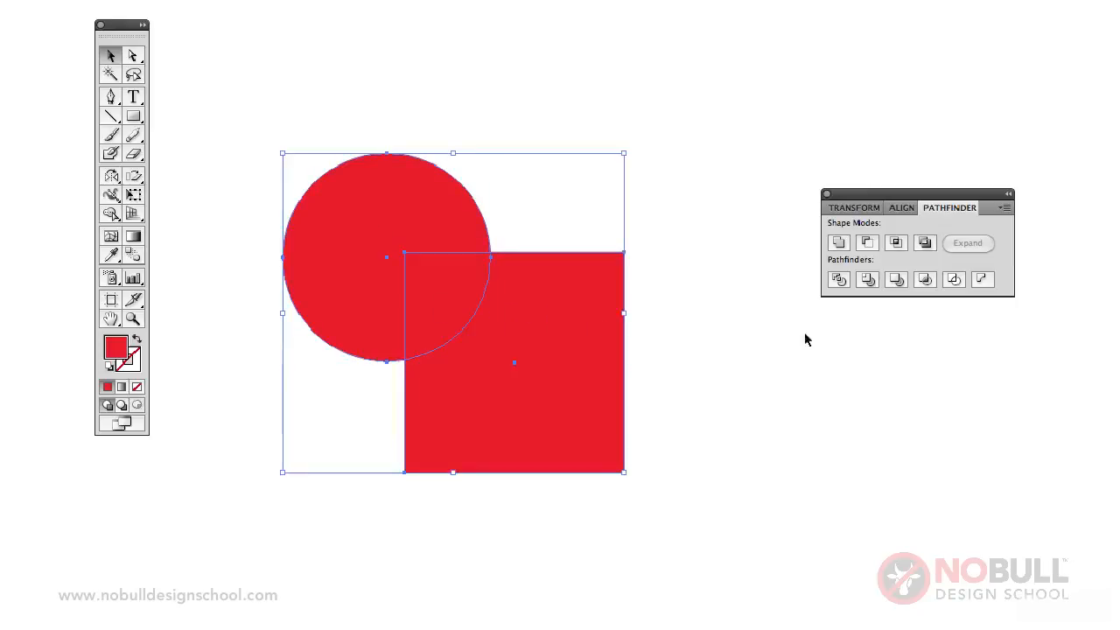
click(866, 245)
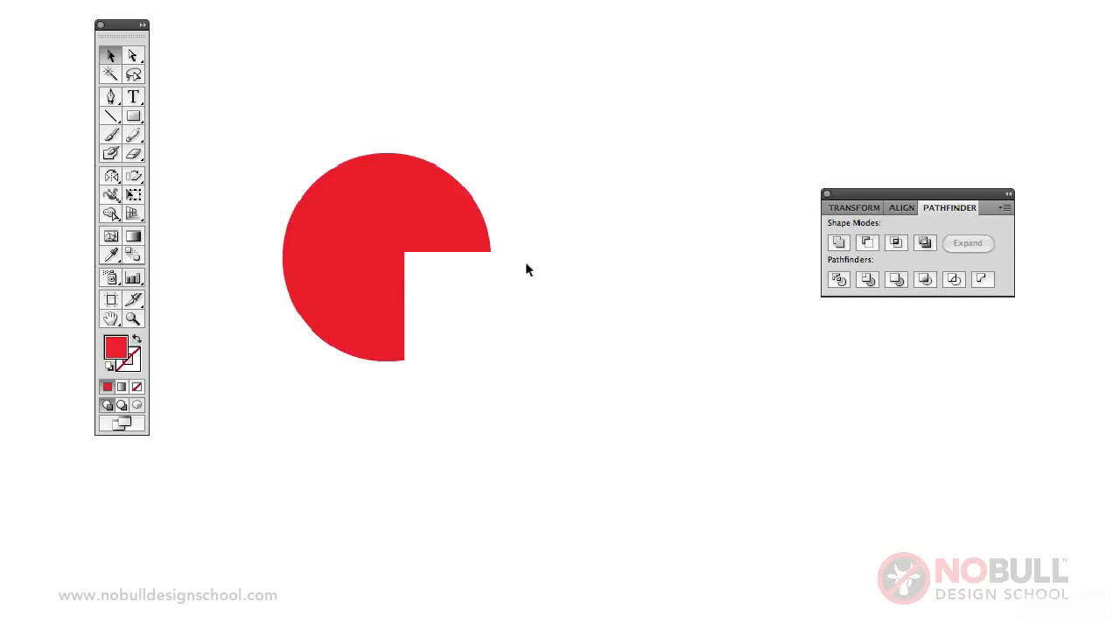
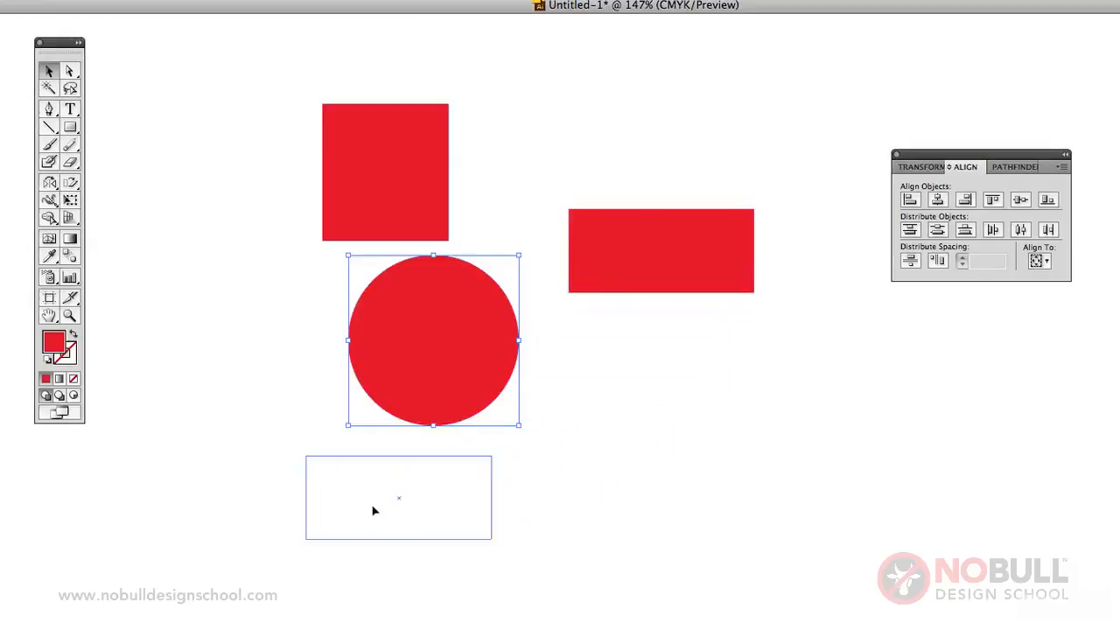
Select the square, circle and wide rectangle together and align their left edges.
click(580, 453)
click(388, 190)
shift+click(441, 328)
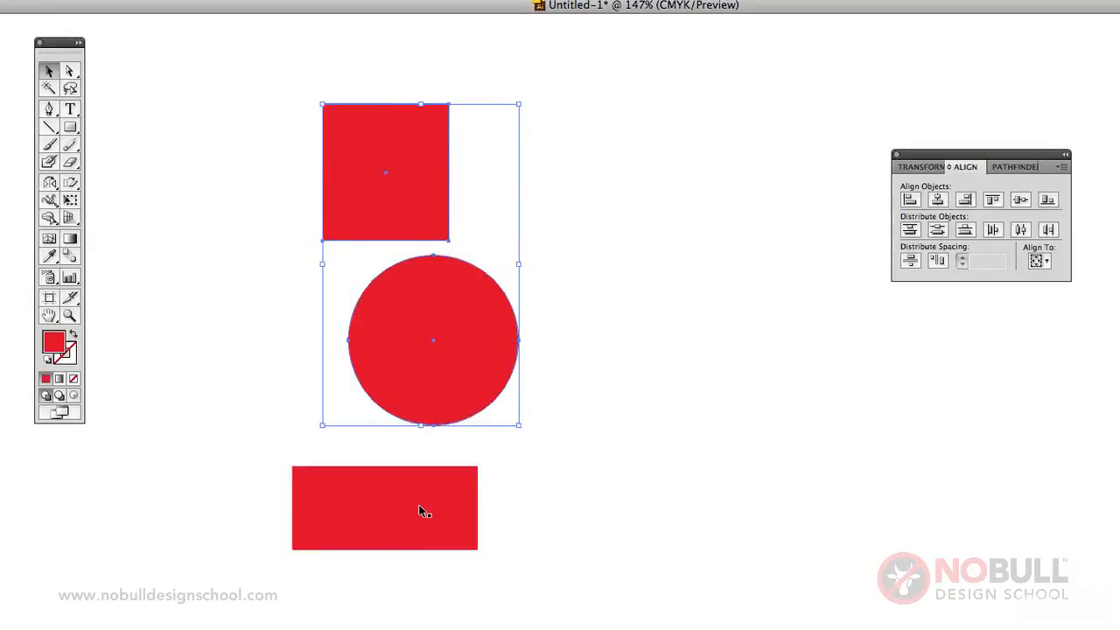
shift+click(418, 504)
click(908, 201)
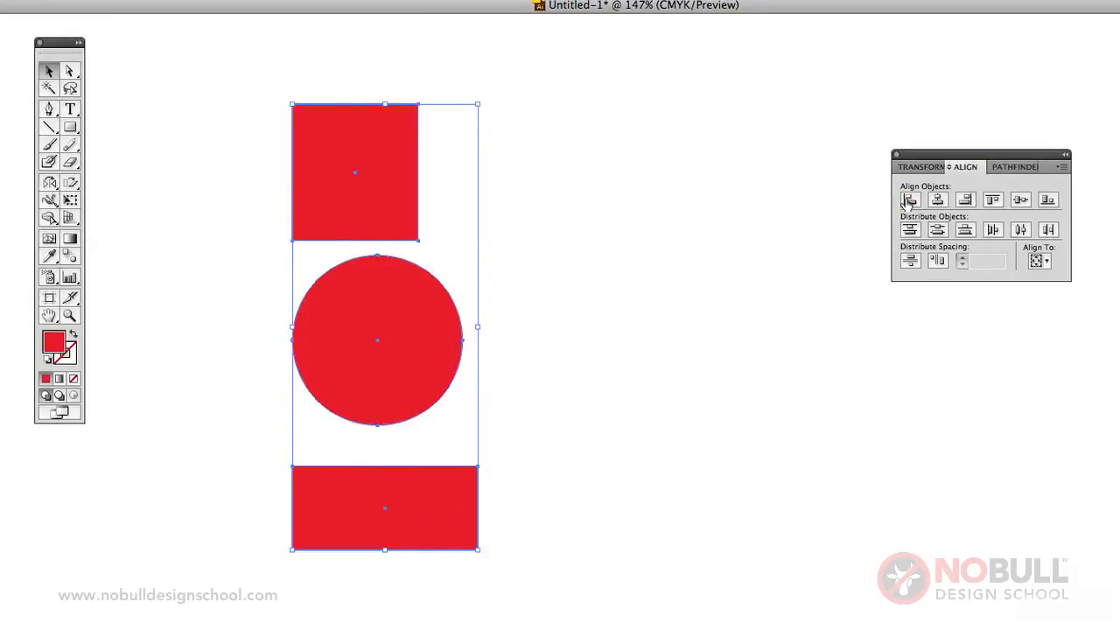
Align the three shapes by their right edges, and finally by their horizontal centers.
click(965, 201)
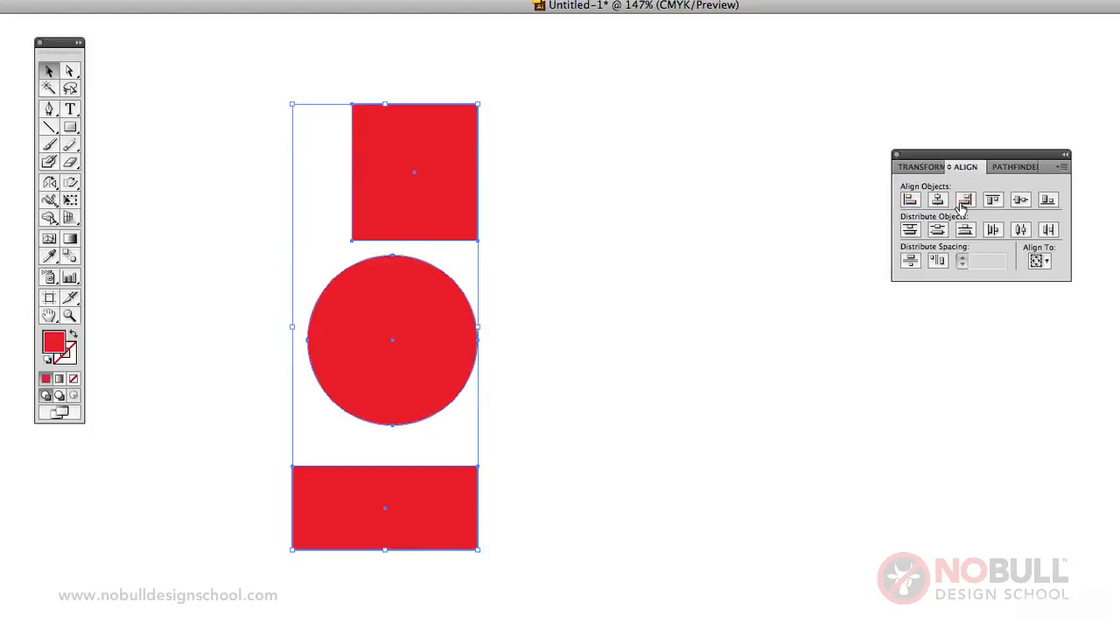
click(937, 200)
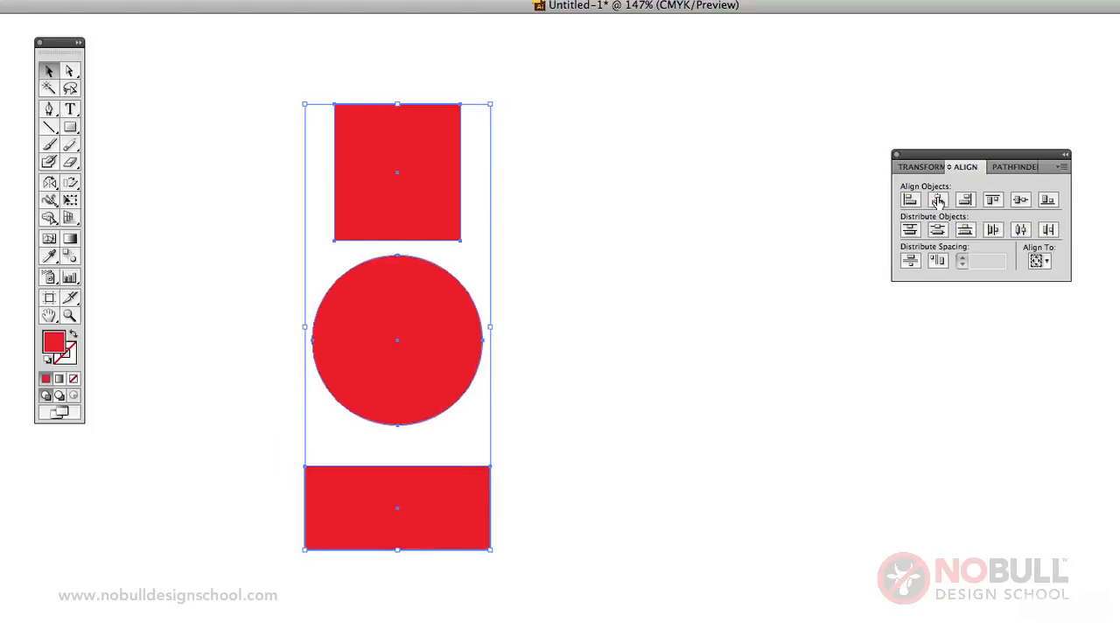
click(605, 280)
Select the rectangle, circle and square and delete them from the artboard.
click(462, 525)
shift+click(420, 366)
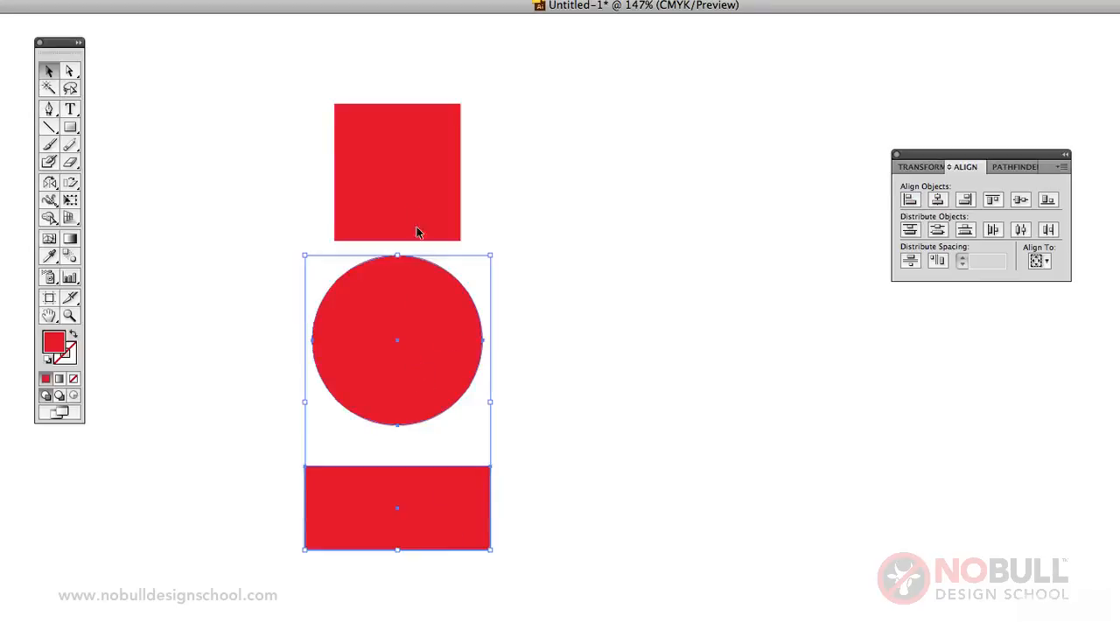
shift+click(411, 210)
key(Delete)
Draw a small red square and duplicate it downward to form a column of four unevenly spaced squares.
click(70, 127)
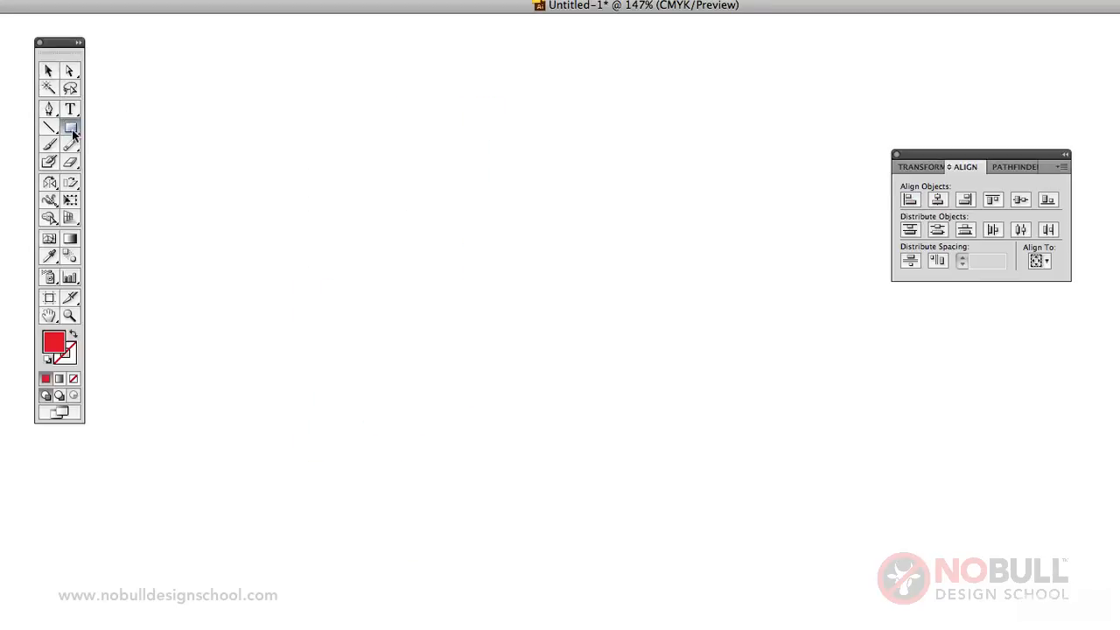
drag(322, 134, 371, 315)
key(v)
click(381, 202)
key(ctrl+d)
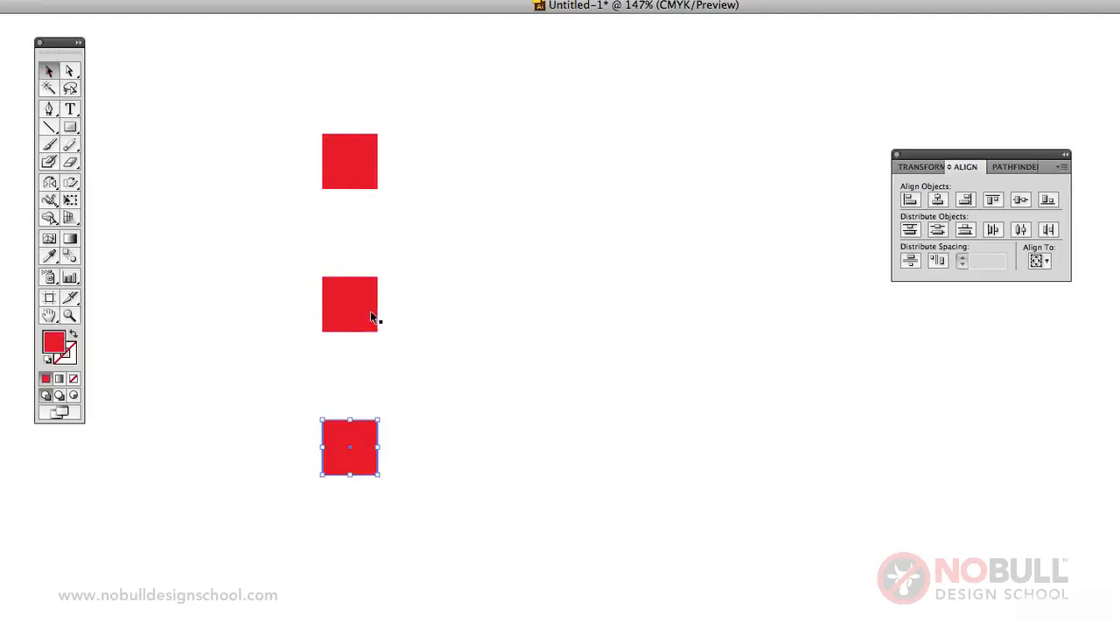
drag(354, 433, 350, 553)
mouse_move(369, 477)
mouse_down()
mouse_move(382, 482)
mouse_move(370, 480)
mouse_up()
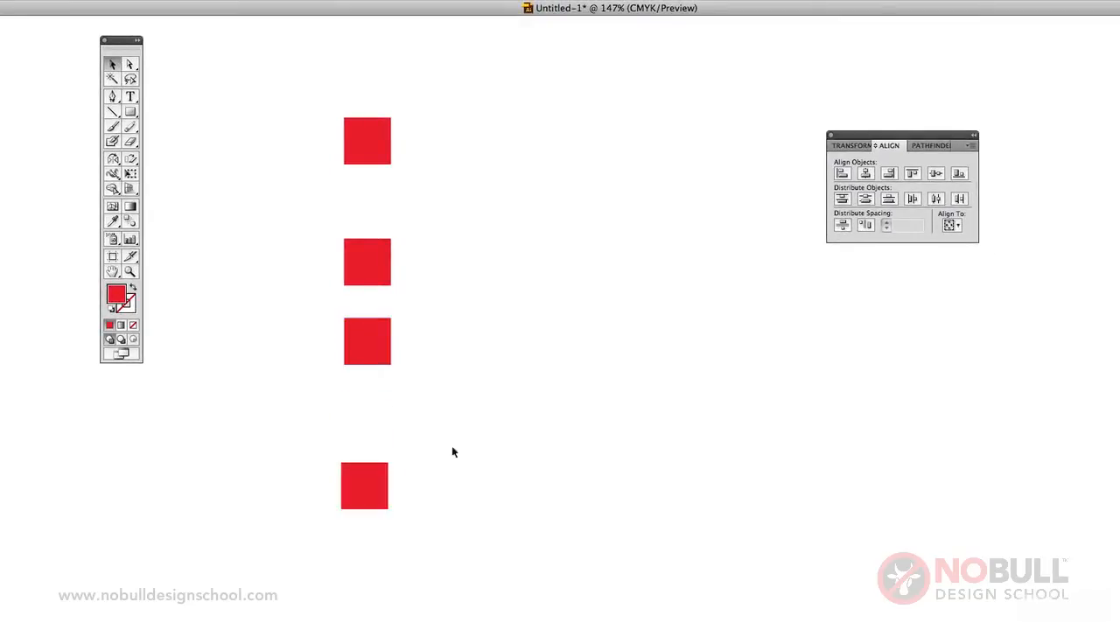
Select the four squares and align them by their horizontal centers.
drag(331, 95, 442, 576)
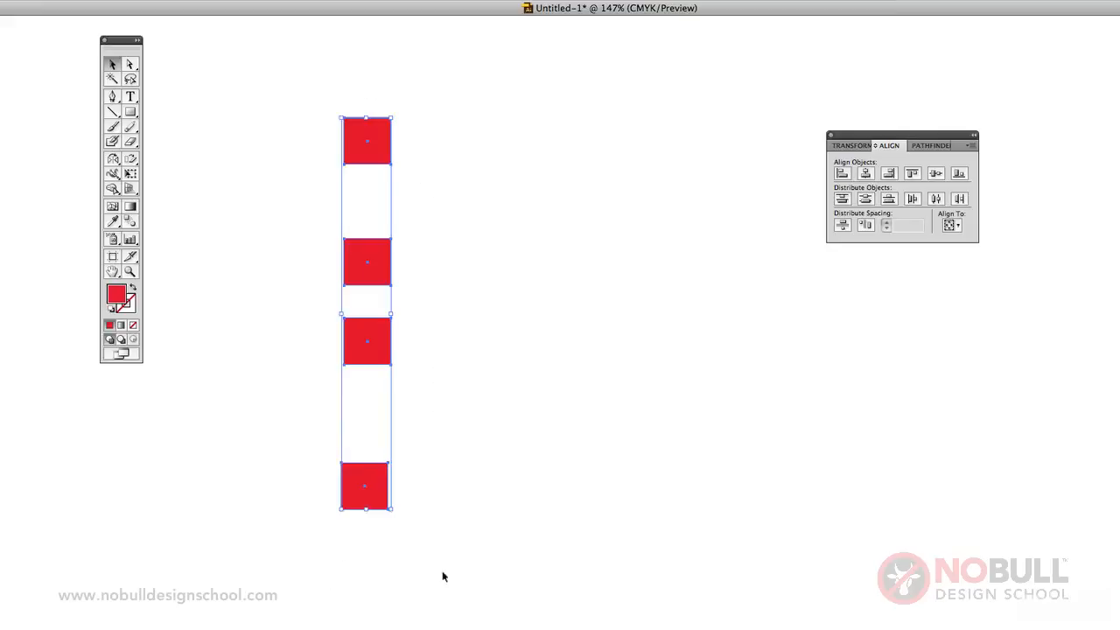
click(867, 173)
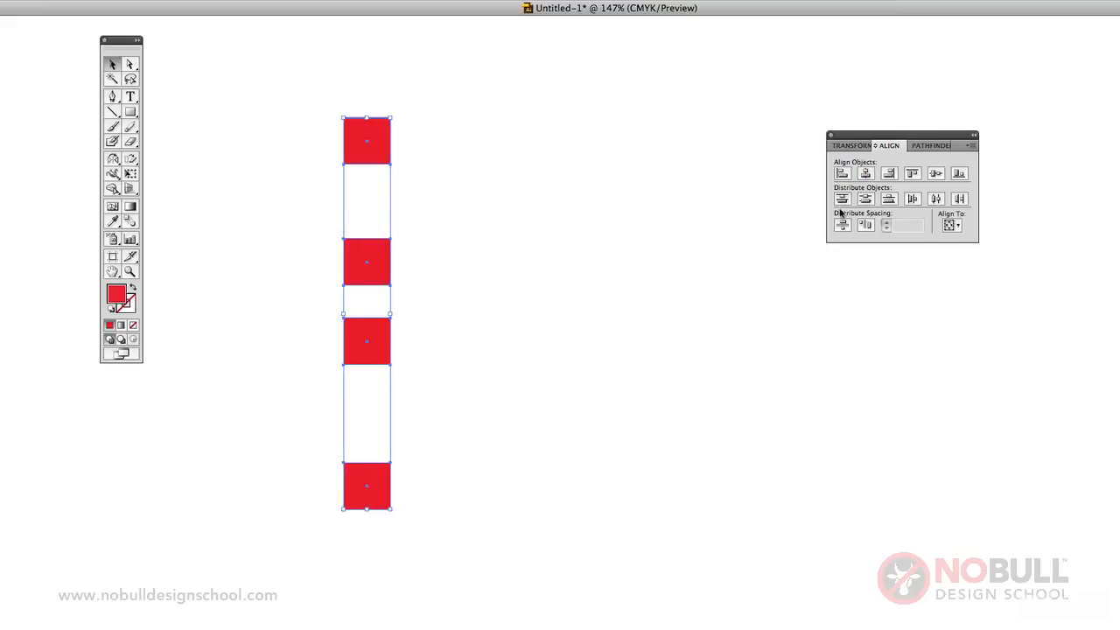
click(380, 182)
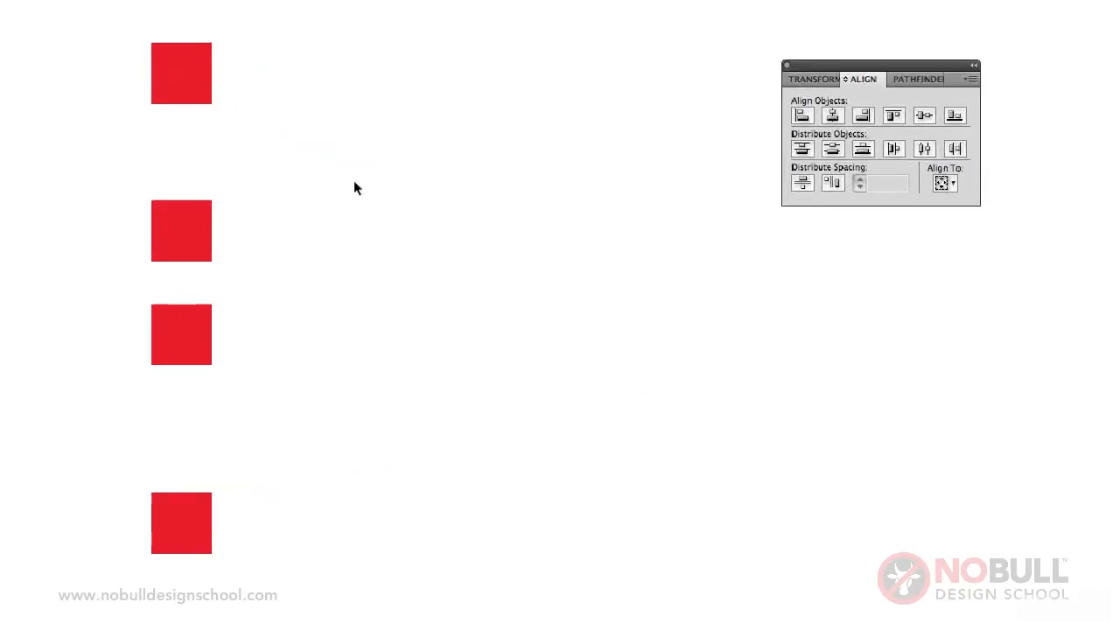
Space the four squares evenly down the column using Vertical Distribute Center.
mouse_move(93, 14)
mouse_down()
mouse_move(191, 267)
mouse_move(267, 579)
mouse_up()
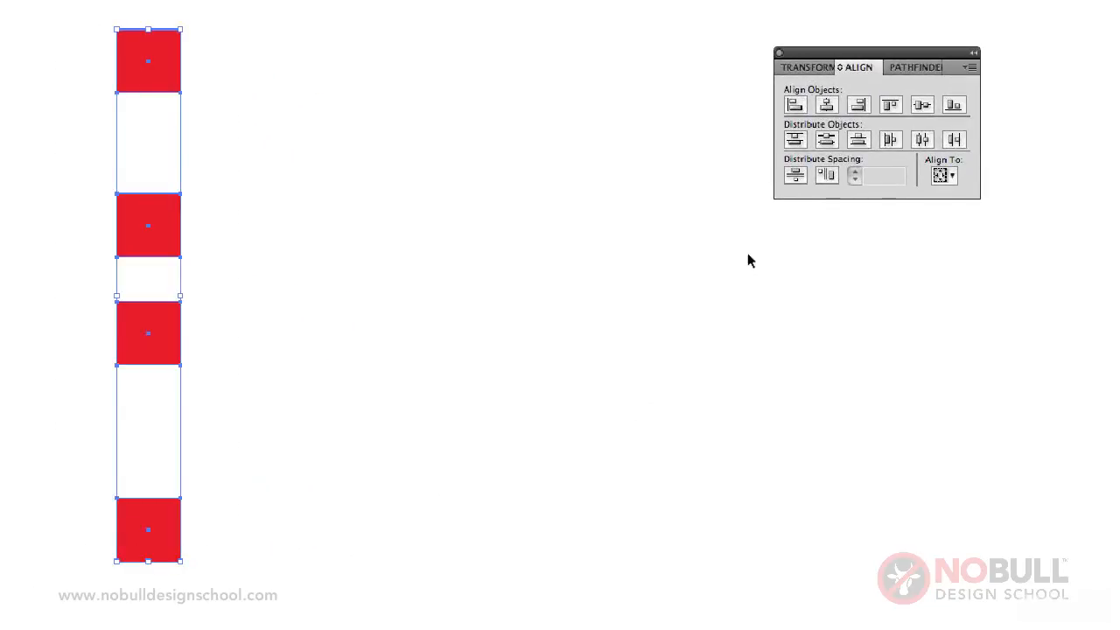
click(825, 143)
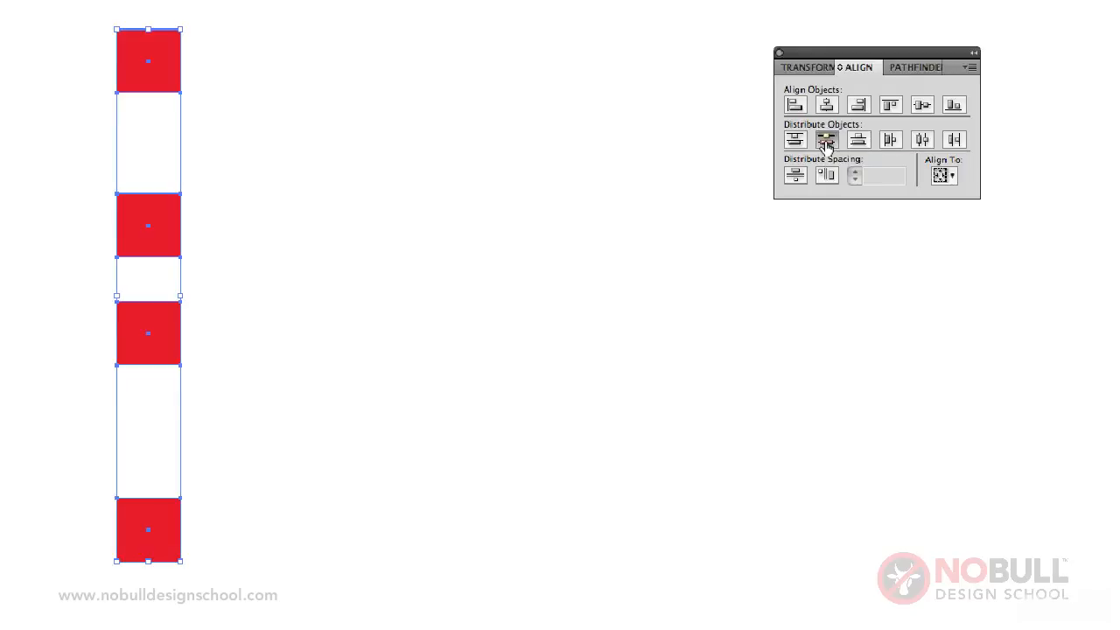
click(591, 157)
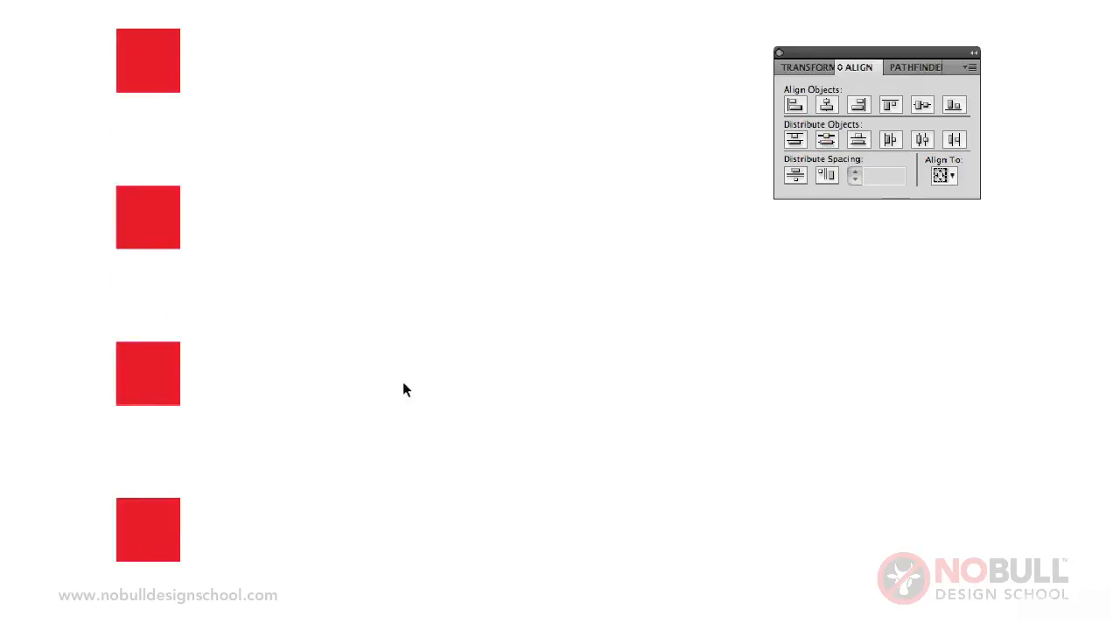
Rearrange the four squares from the column into a loose horizontal row with uneven heights and gaps.
drag(150, 229, 351, 134)
drag(147, 68, 77, 212)
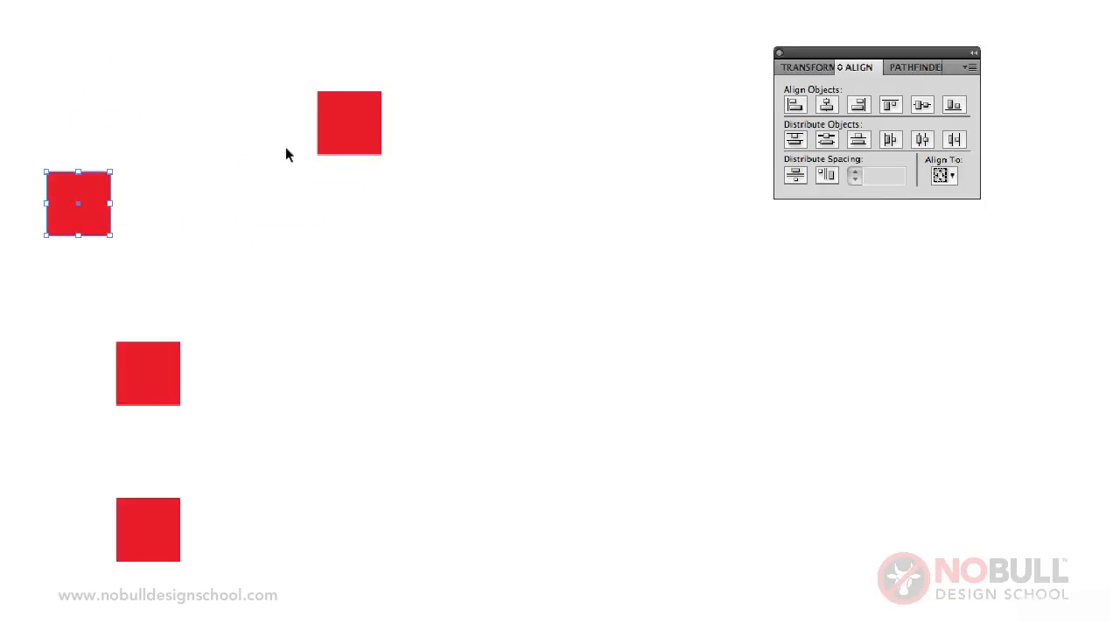
drag(335, 135, 217, 192)
drag(179, 348, 376, 220)
drag(155, 520, 553, 170)
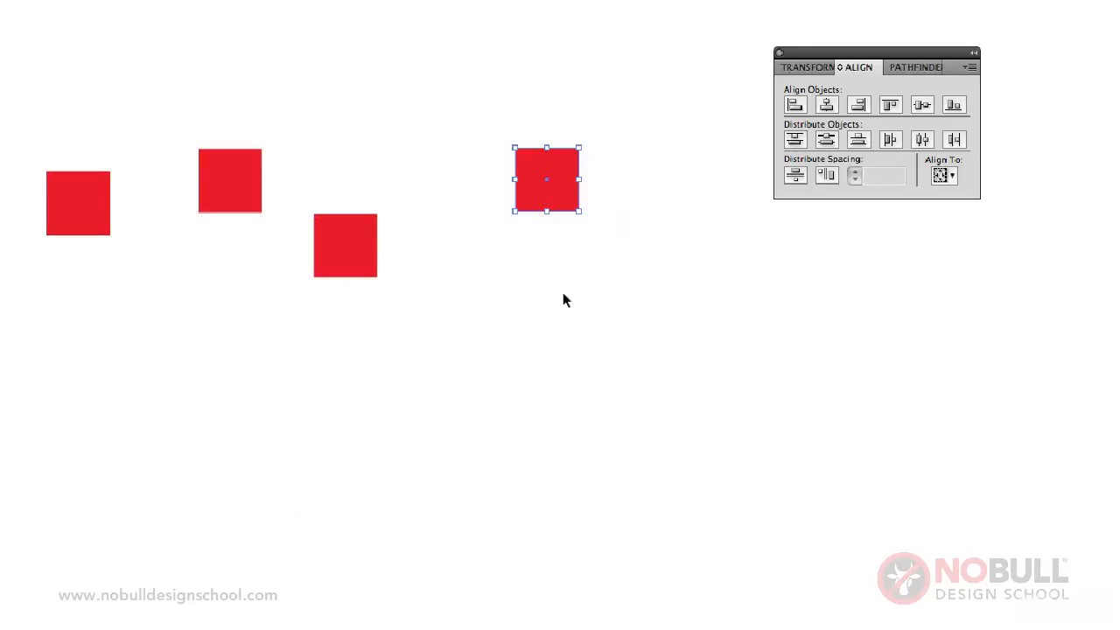
click(563, 292)
Select the four squares in the row and align them by their vertical centers.
drag(3, 25, 593, 324)
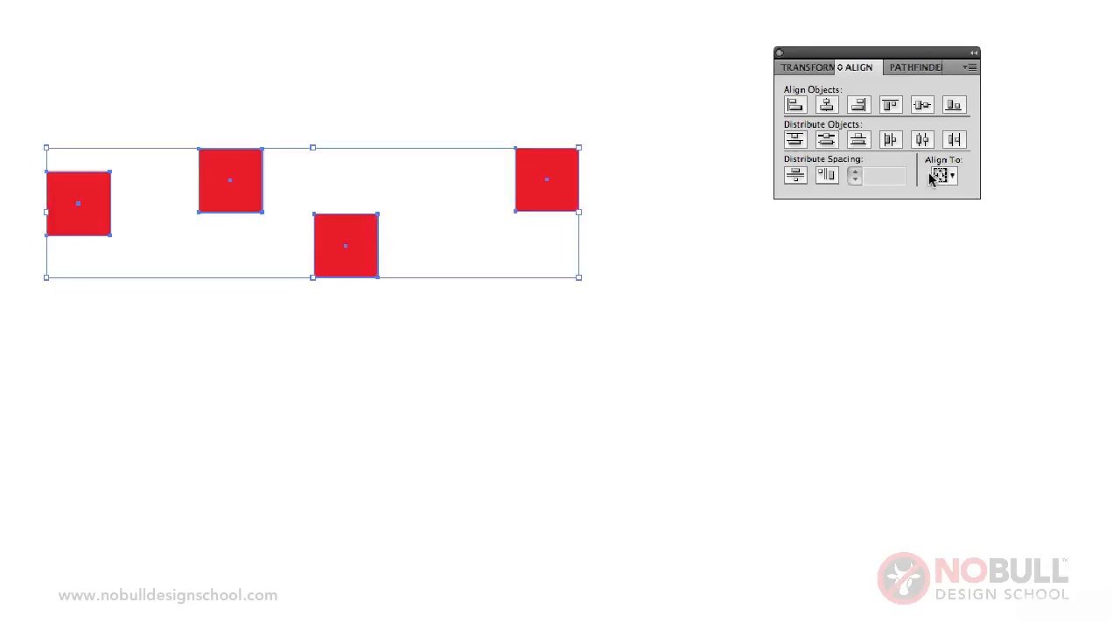
click(922, 105)
click(785, 255)
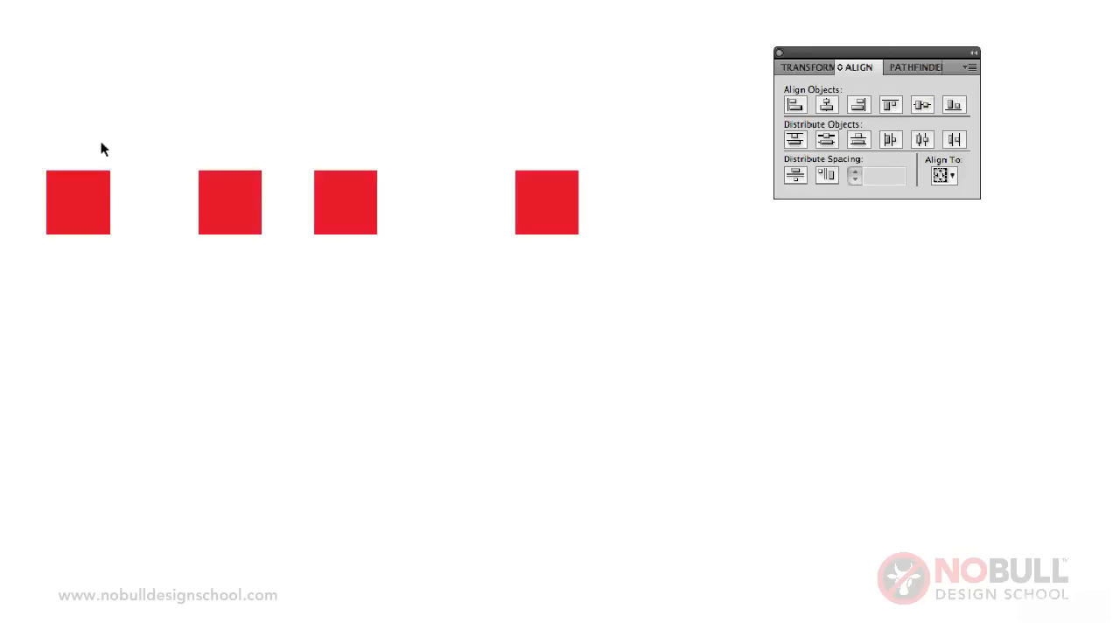
Space the four squares evenly across the row using Horizontal Distribute Center.
drag(40, 129, 585, 297)
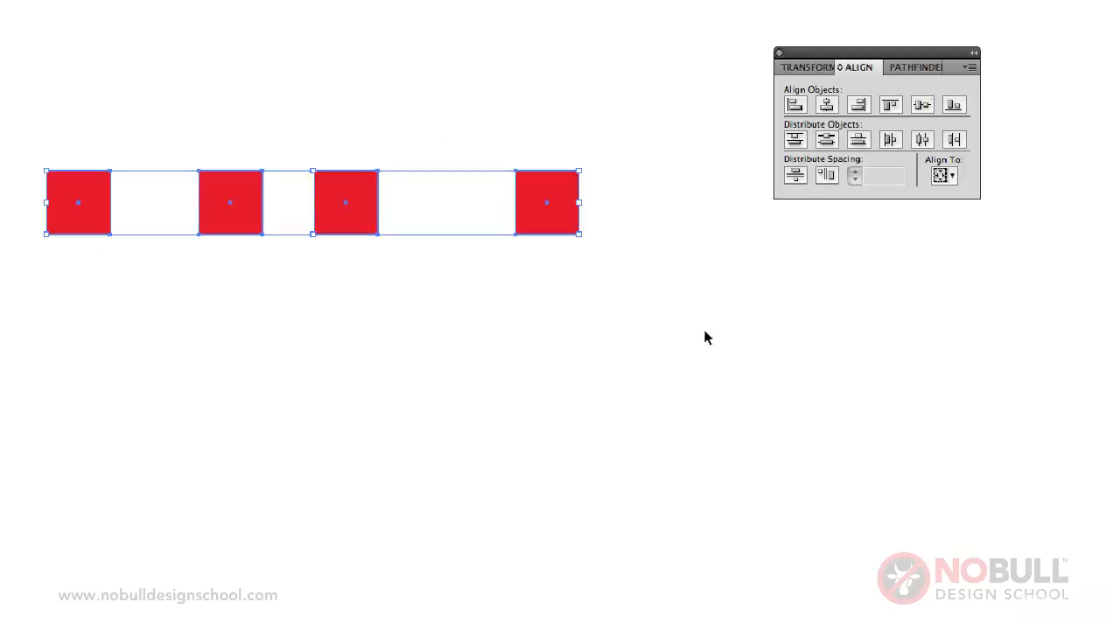
click(923, 142)
click(859, 386)
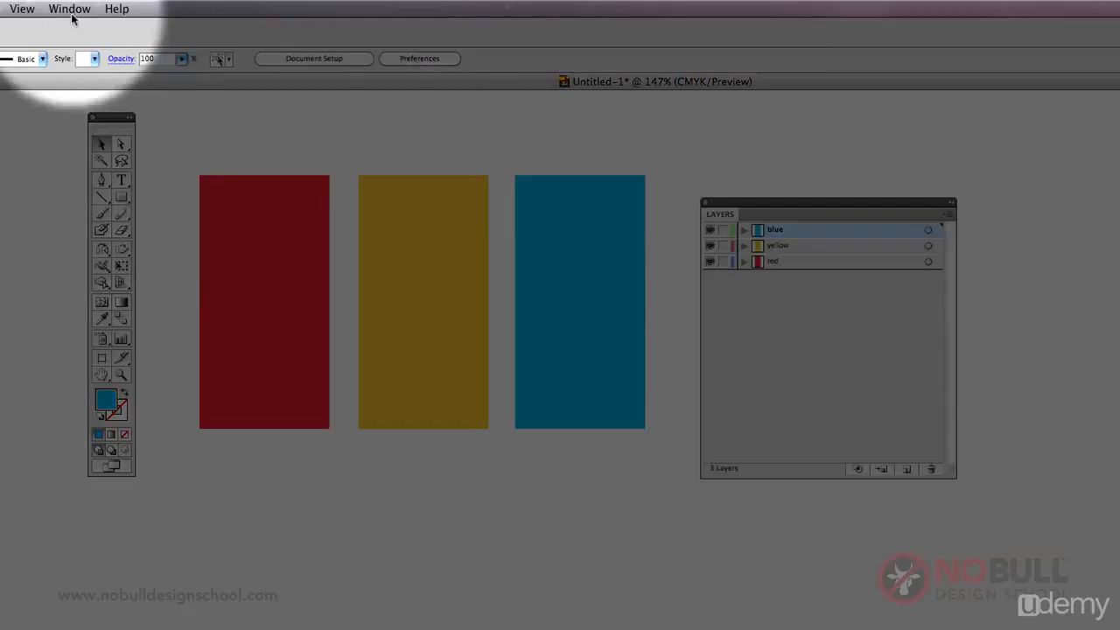
Display the Layers panel and move the blue rectangle down-left so that it overlaps the red and yellow rectangles.
click(68, 8)
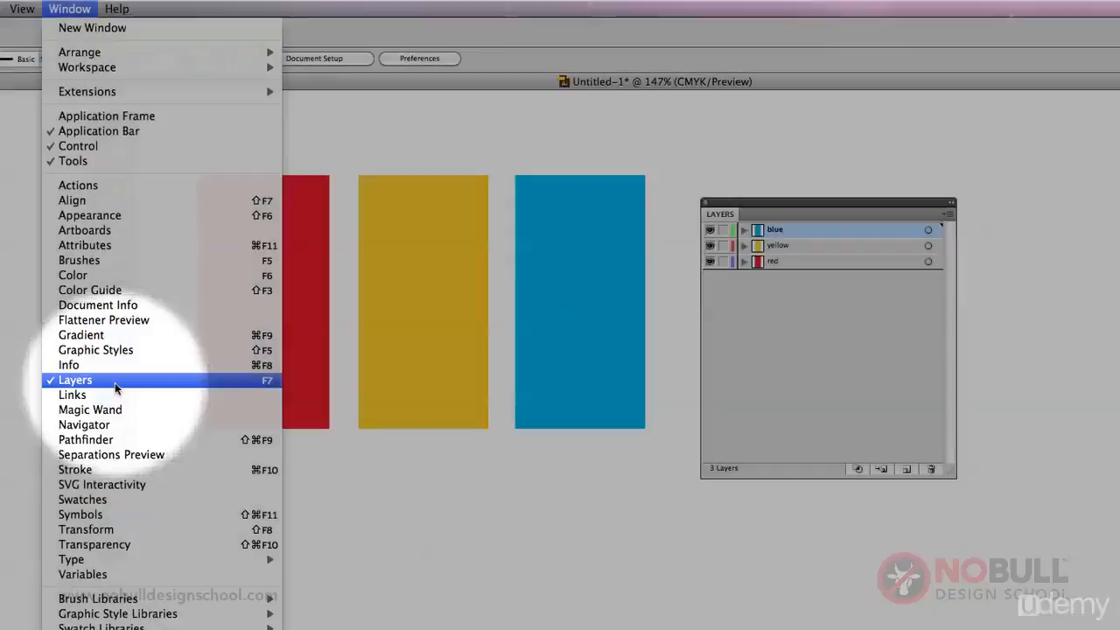
click(115, 382)
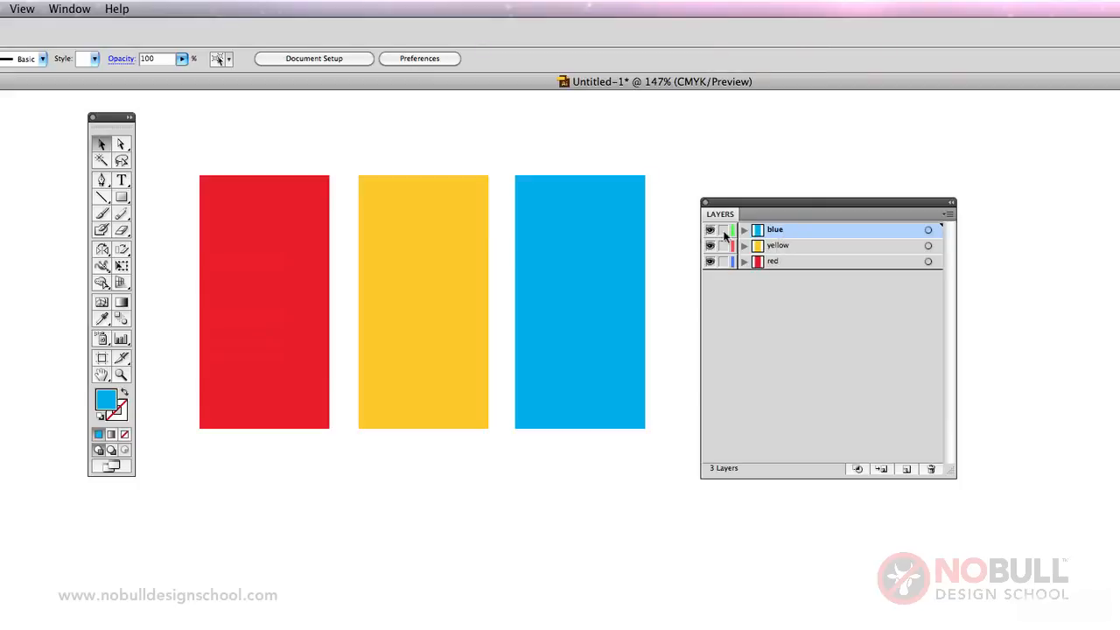
click(603, 332)
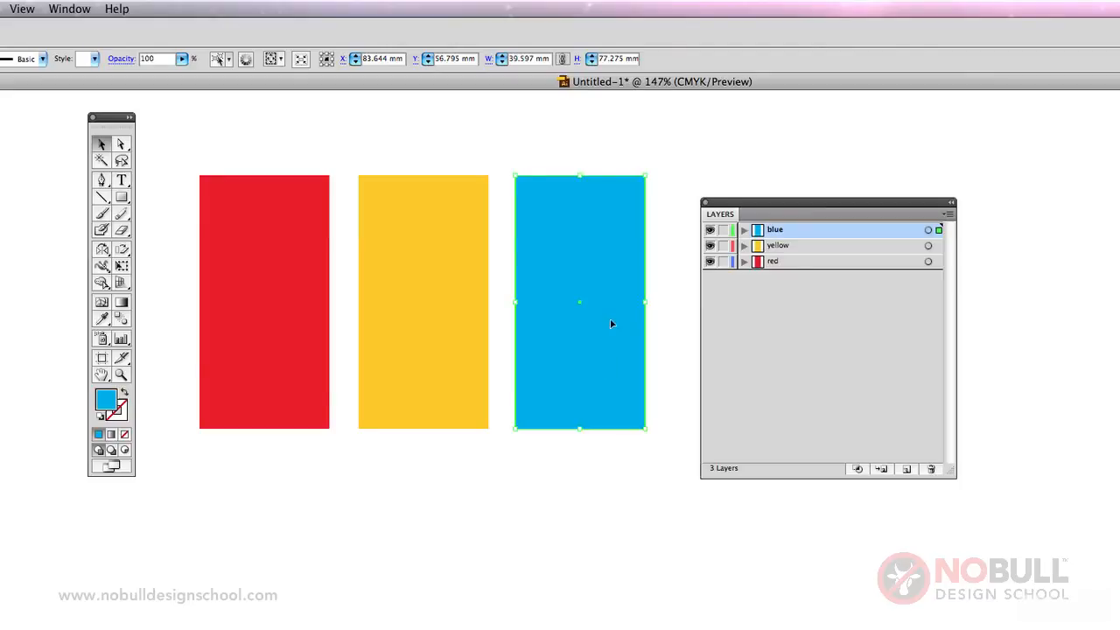
drag(611, 323, 395, 420)
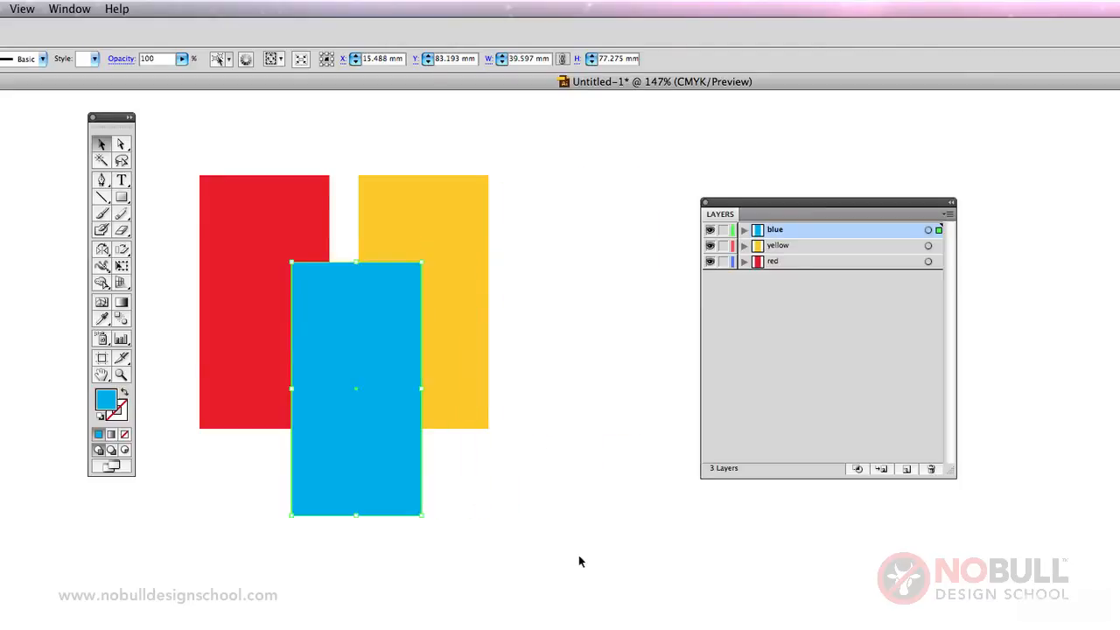
click(584, 354)
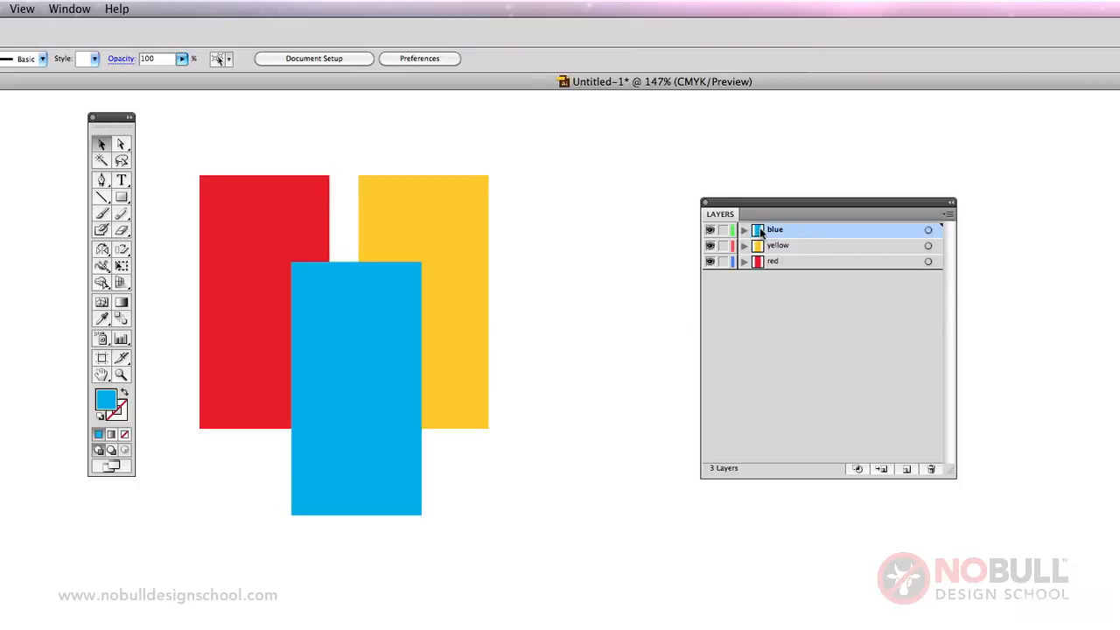
Move the blue layer to the bottom of the layer stack and lock the yellow layer, testing whether its rectangle can be selected.
drag(761, 232, 763, 275)
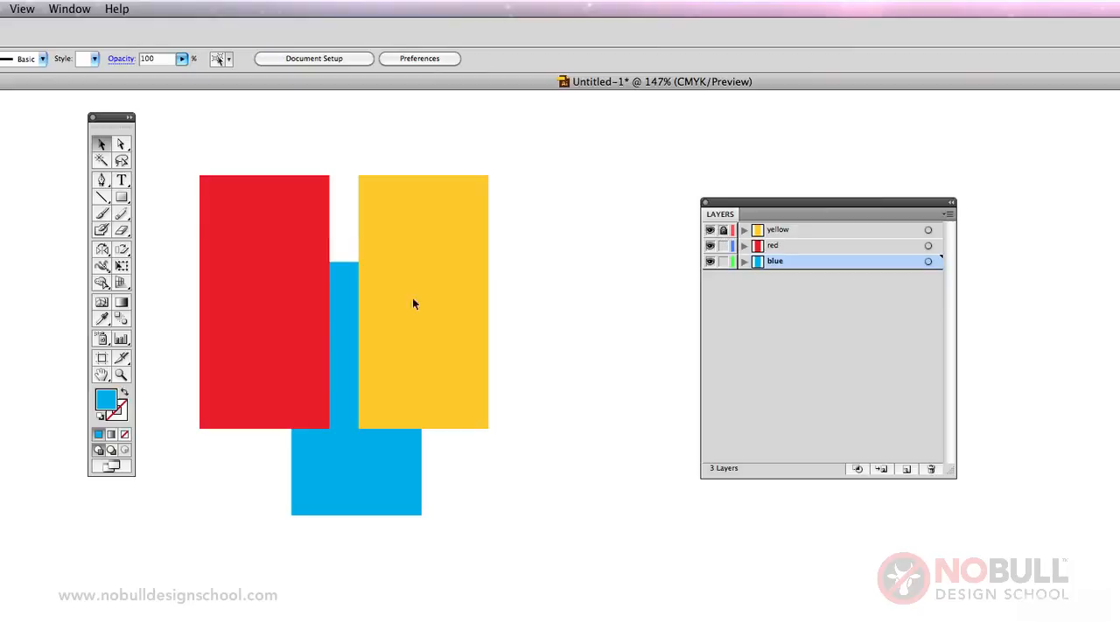
click(787, 230)
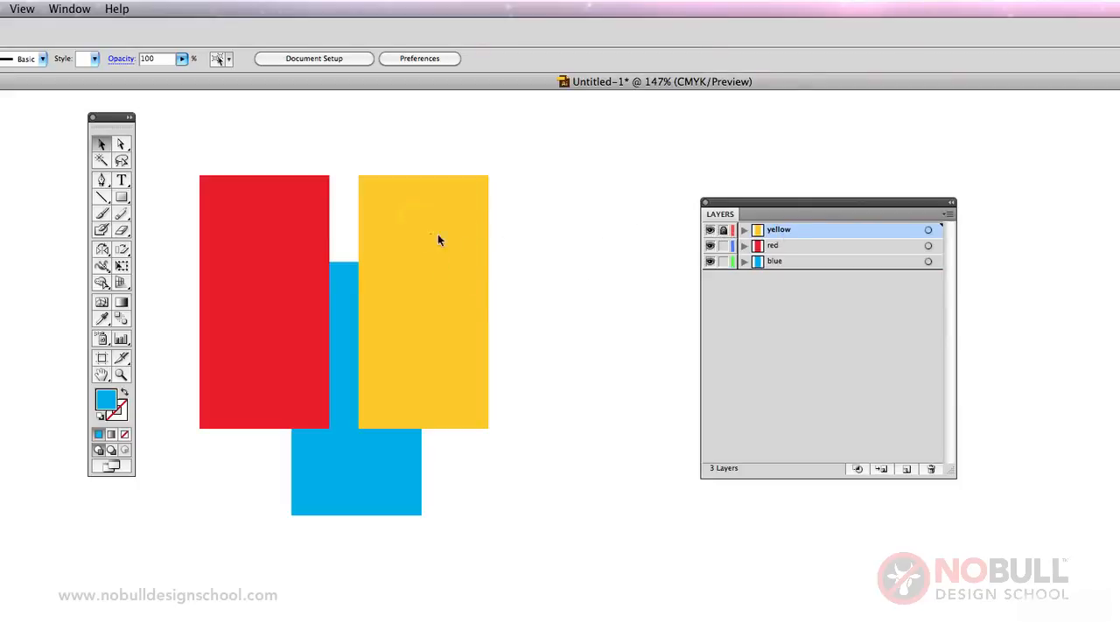
click(414, 268)
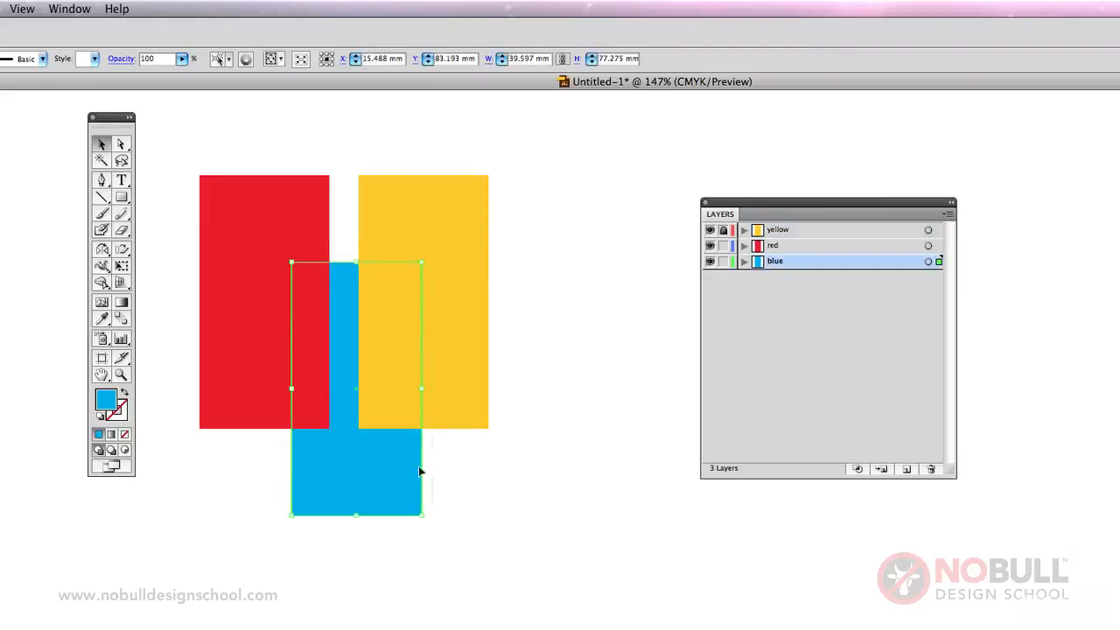
Move the blue rectangle down-right, shift the red rectangle down, and move the blue one back left behind it.
drag(420, 470, 463, 494)
click(587, 480)
drag(279, 335, 283, 401)
click(525, 480)
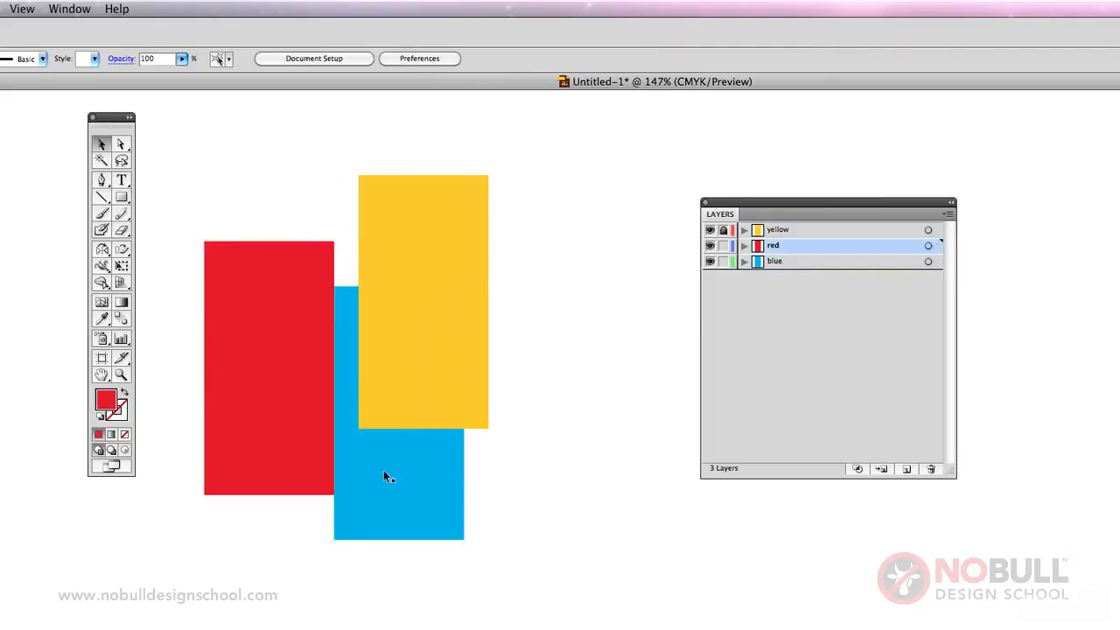
drag(385, 476, 331, 473)
click(401, 217)
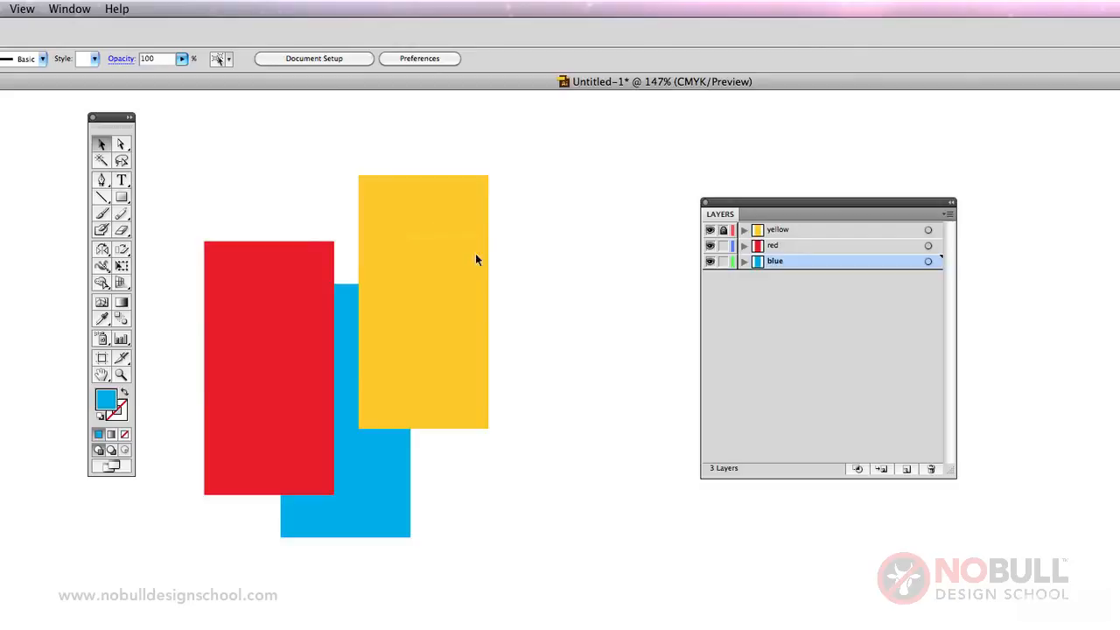
Turn layer visibility off and on again, starting with the red layer.
click(710, 246)
click(710, 246)
click(710, 246)
click(709, 246)
click(710, 246)
click(709, 246)
Create a new layer named "green" above the yellow layer.
click(828, 229)
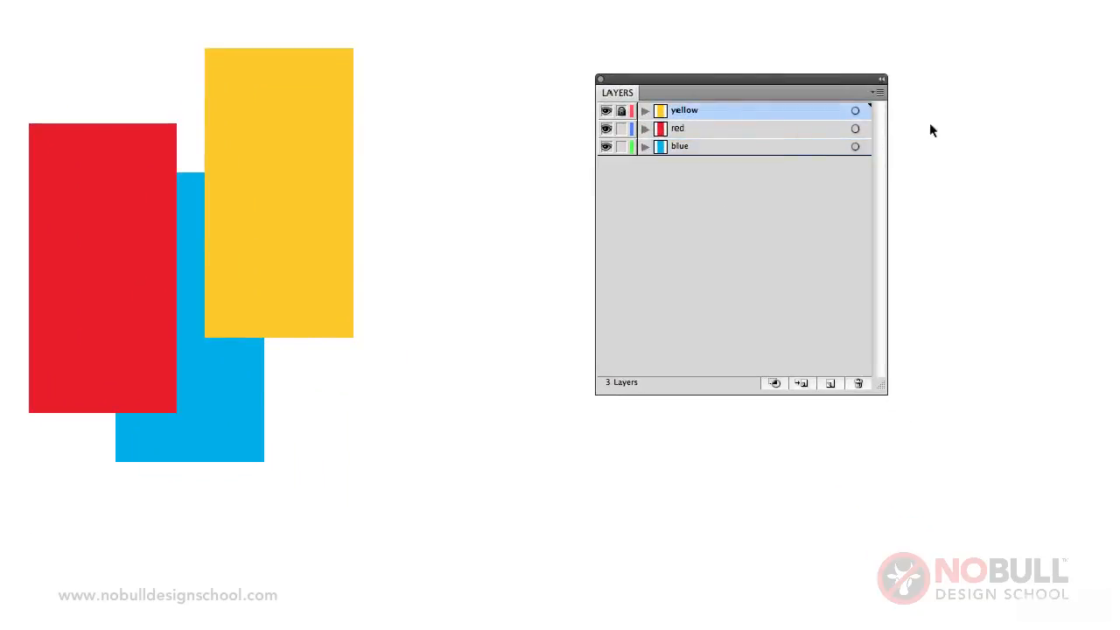
click(877, 92)
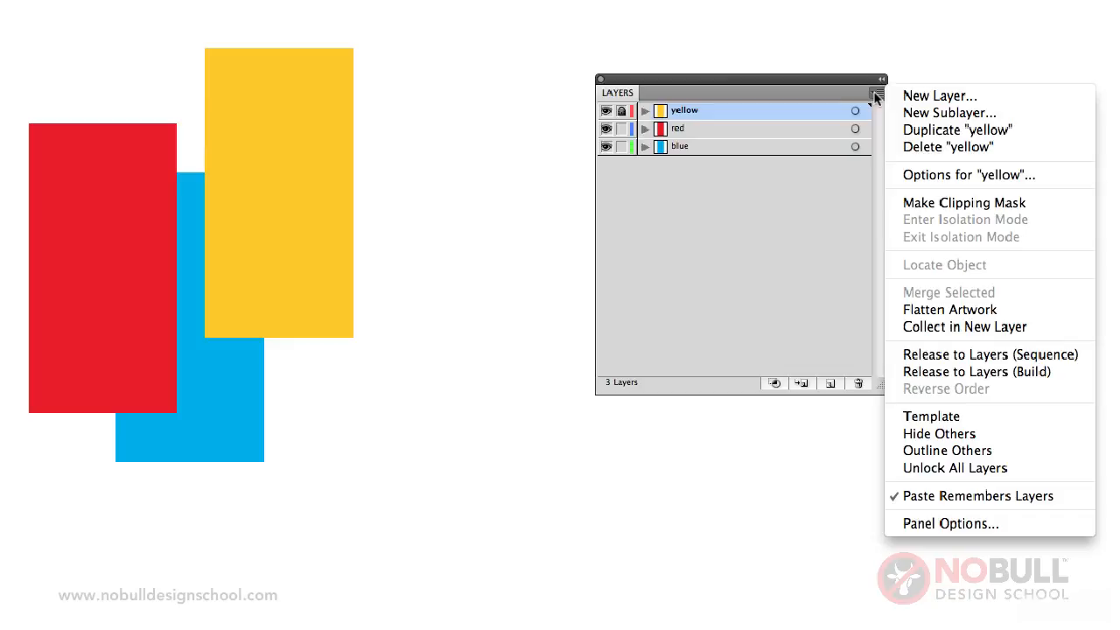
click(938, 98)
text(gre)
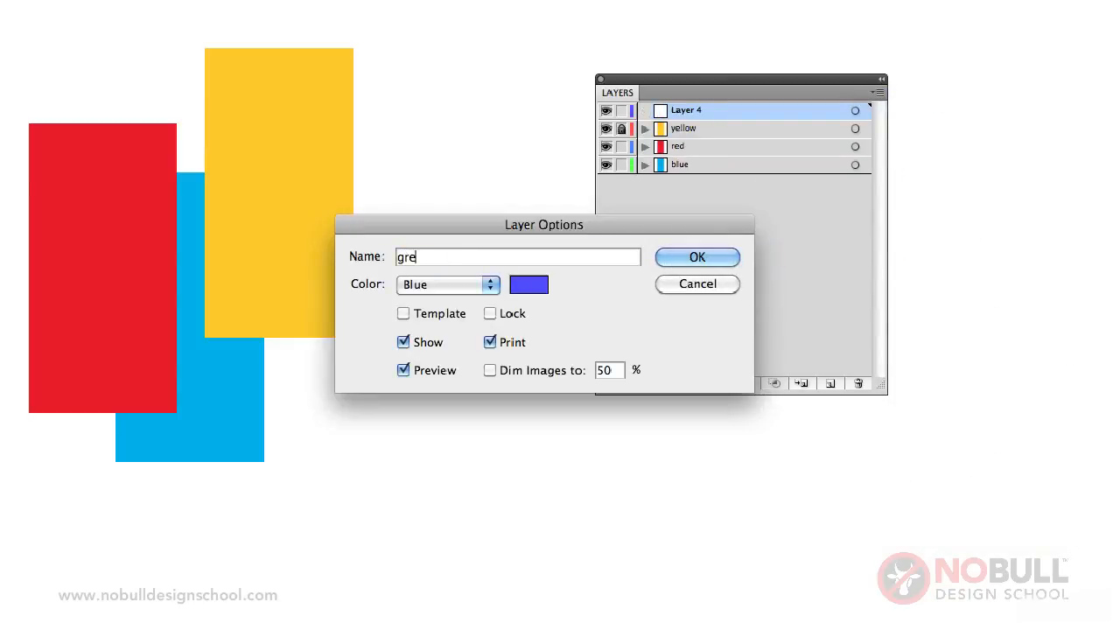
text(en)
click(692, 259)
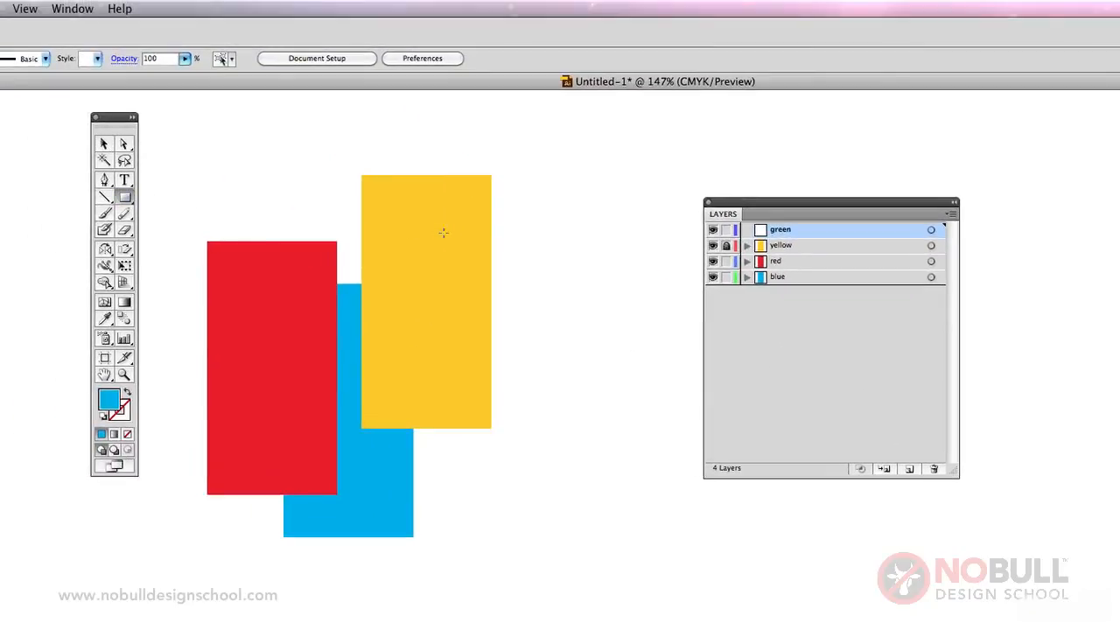
Draw a rectangle about 64 mm by 24 mm overlapping the yellow one, fill it green with C 100 and Y 100, and deselect it.
drag(435, 229, 647, 310)
double_click(109, 398)
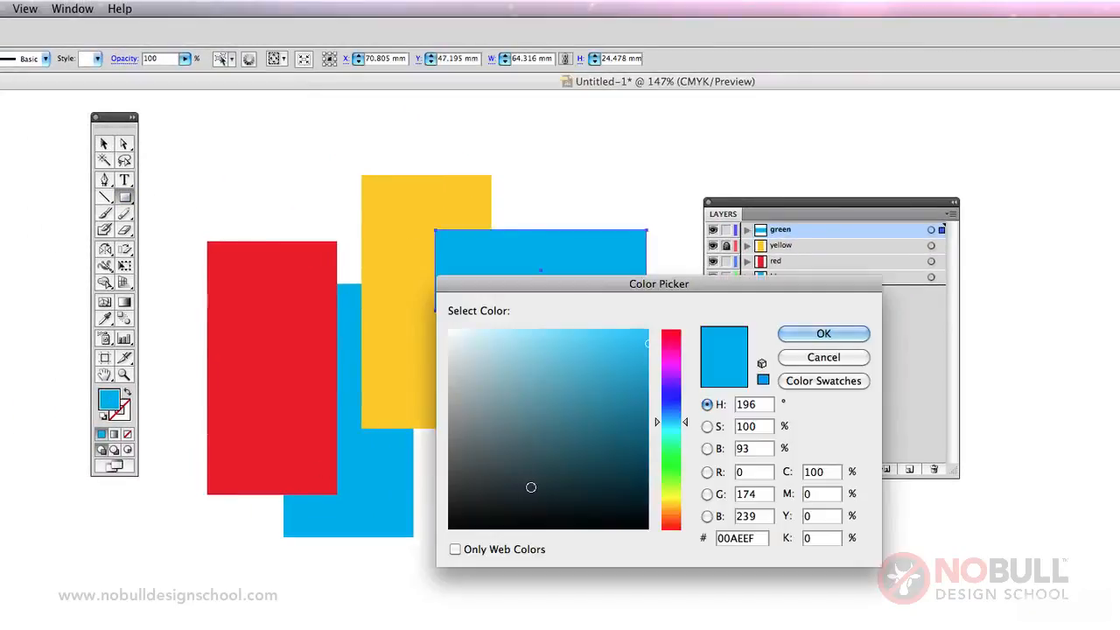
double_click(808, 515)
text(100)
click(824, 334)
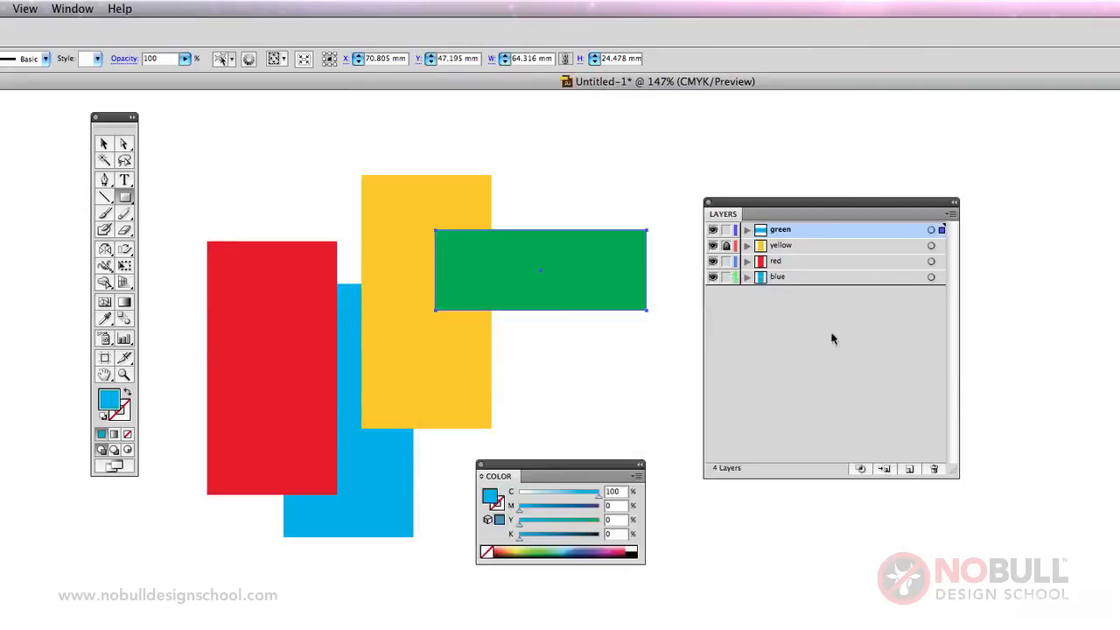
drag(590, 458, 607, 494)
click(103, 142)
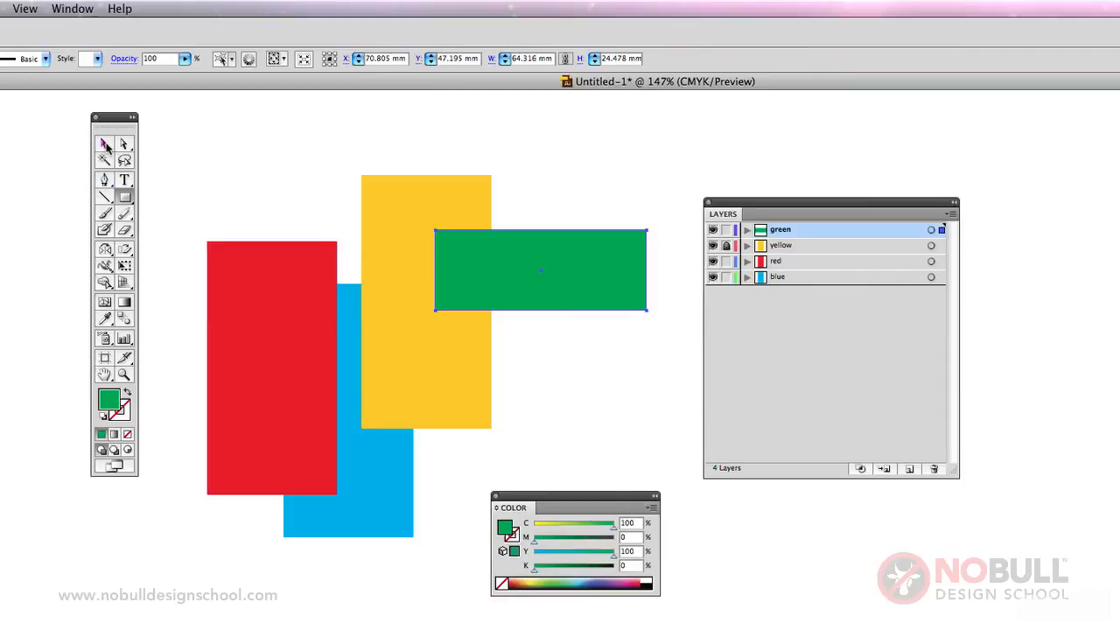
click(218, 142)
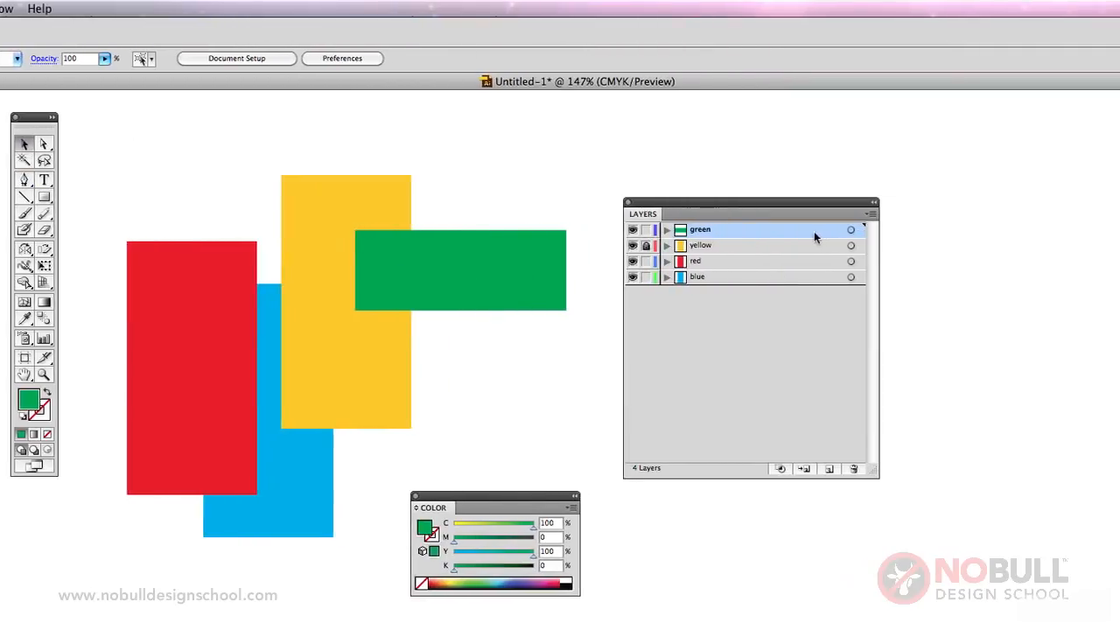
Delete the green layer along with its rectangle.
click(871, 214)
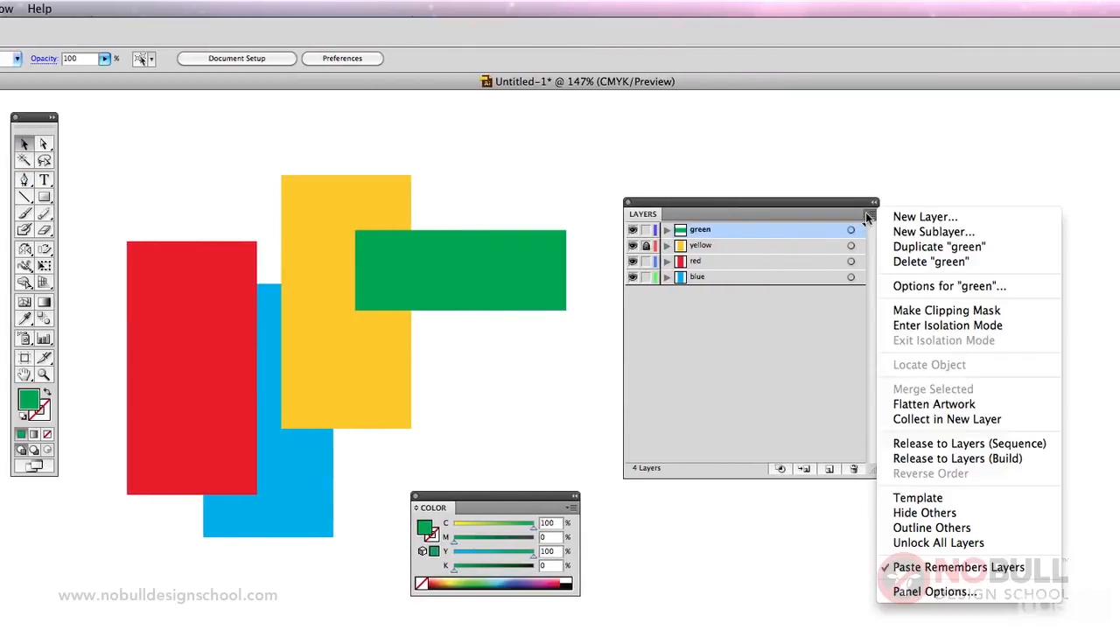
click(924, 261)
click(718, 309)
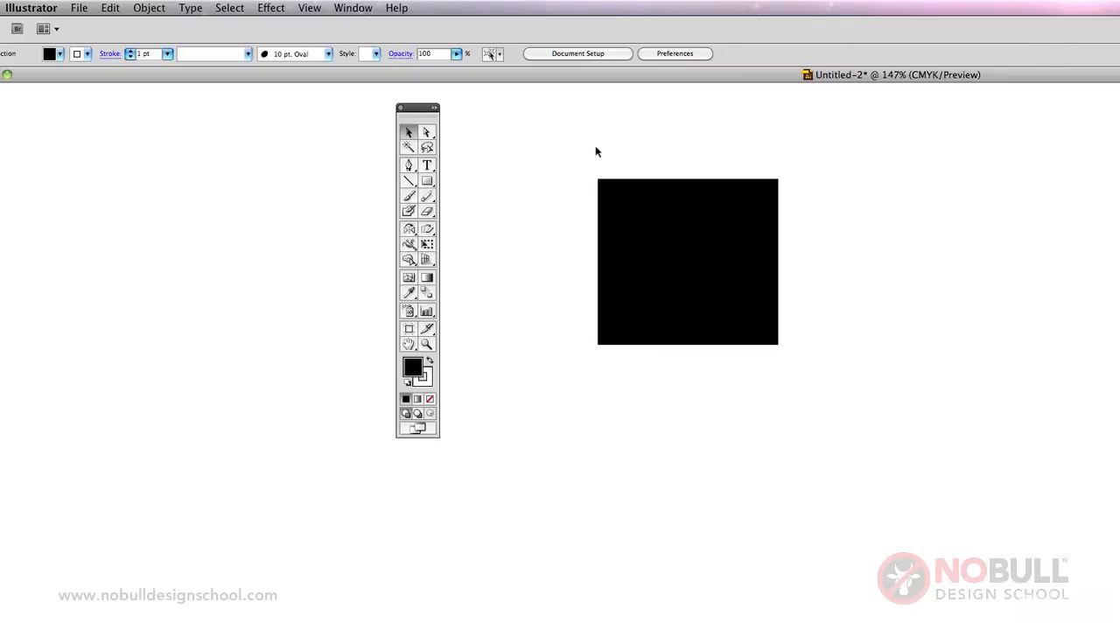
Save the black square document as "square" in Adobe Illustrator (ai) format in the logo trace folder.
click(79, 7)
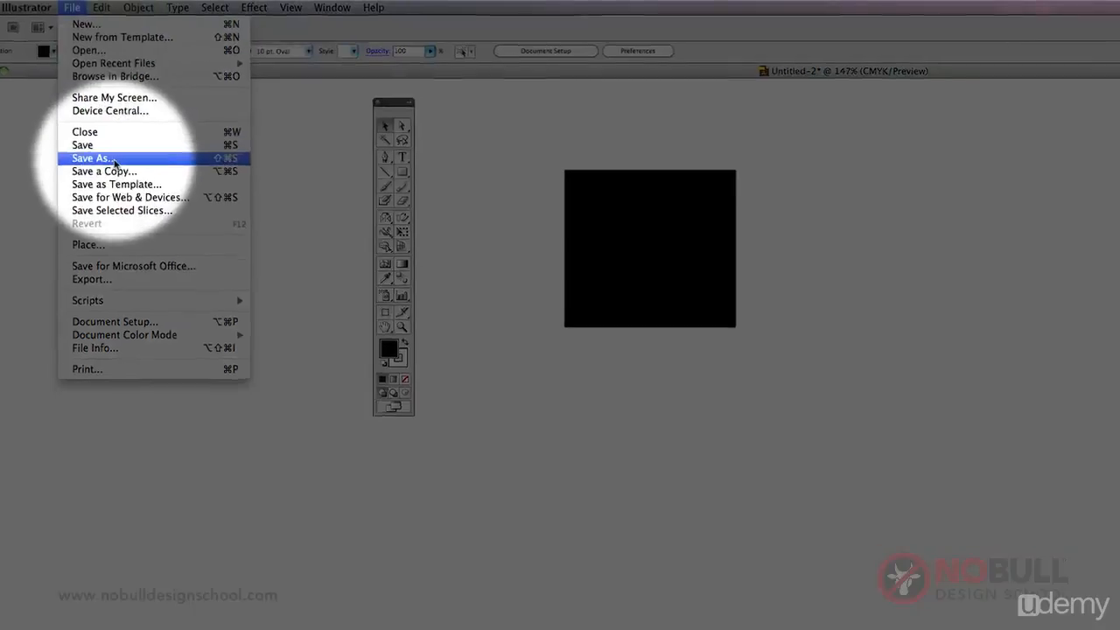
click(96, 165)
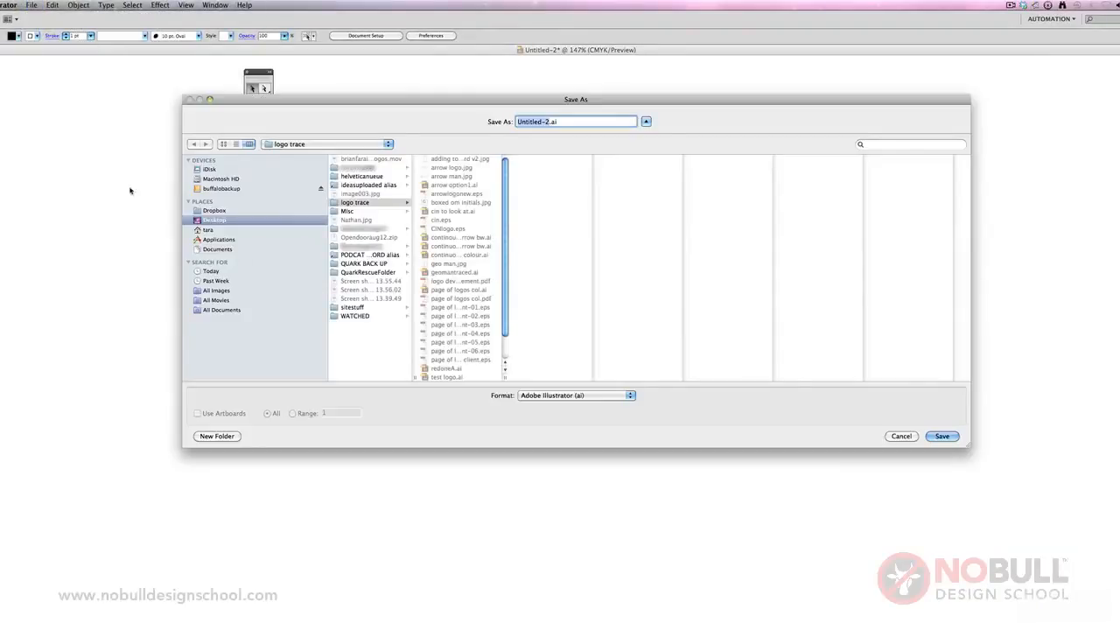
click(540, 396)
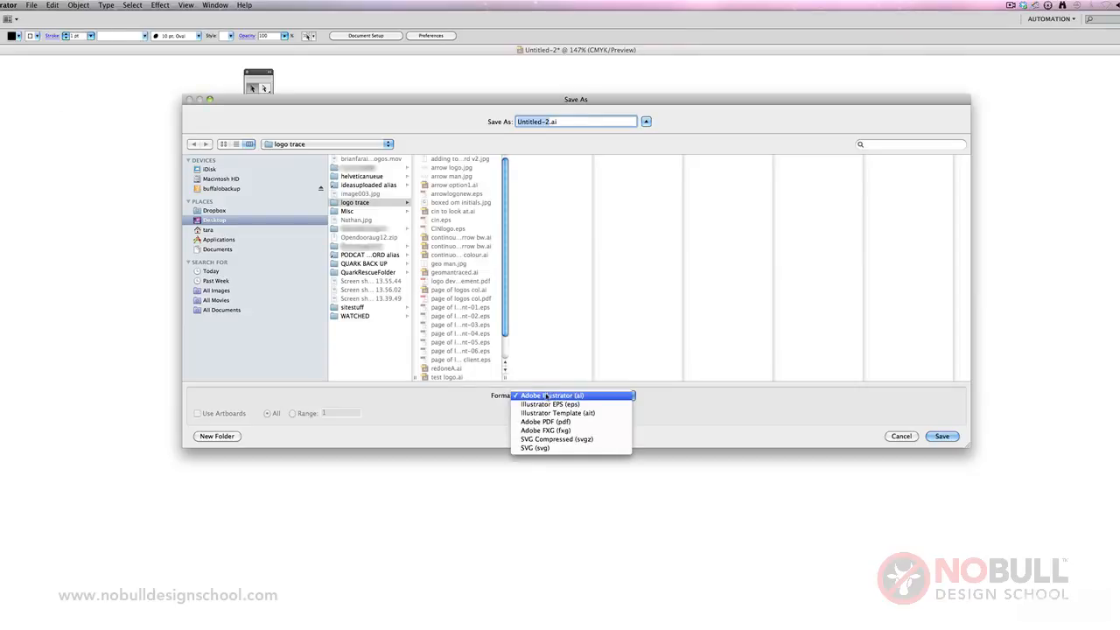
click(546, 396)
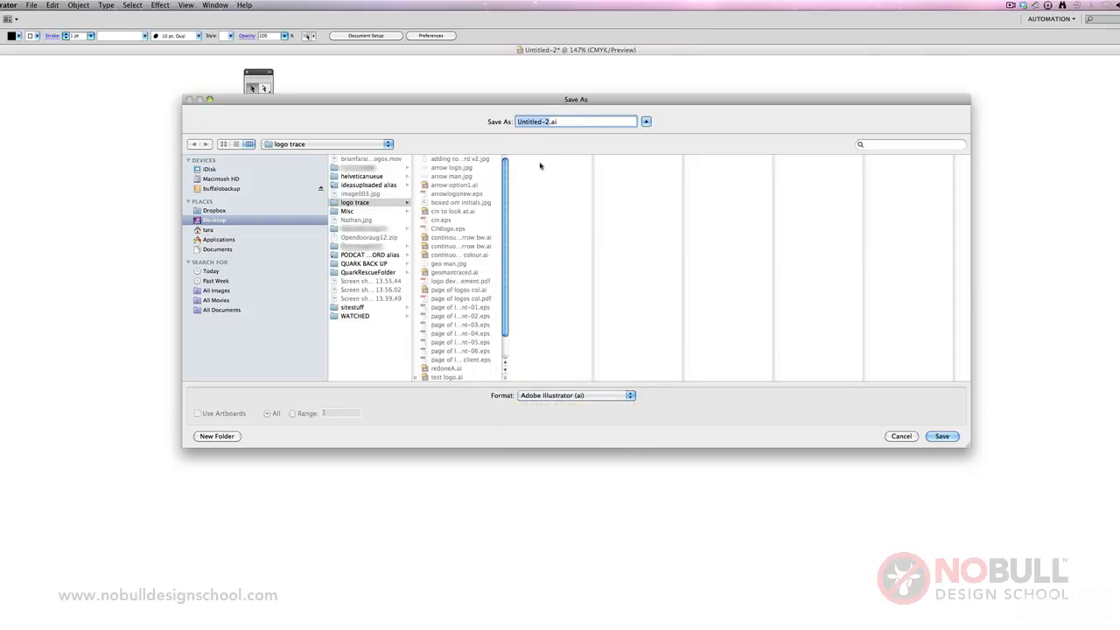
text(suqre)
key(BackSpace)
key(BackSpace)
key(BackSpace)
key(BackSpace)
text(quare)
click(942, 436)
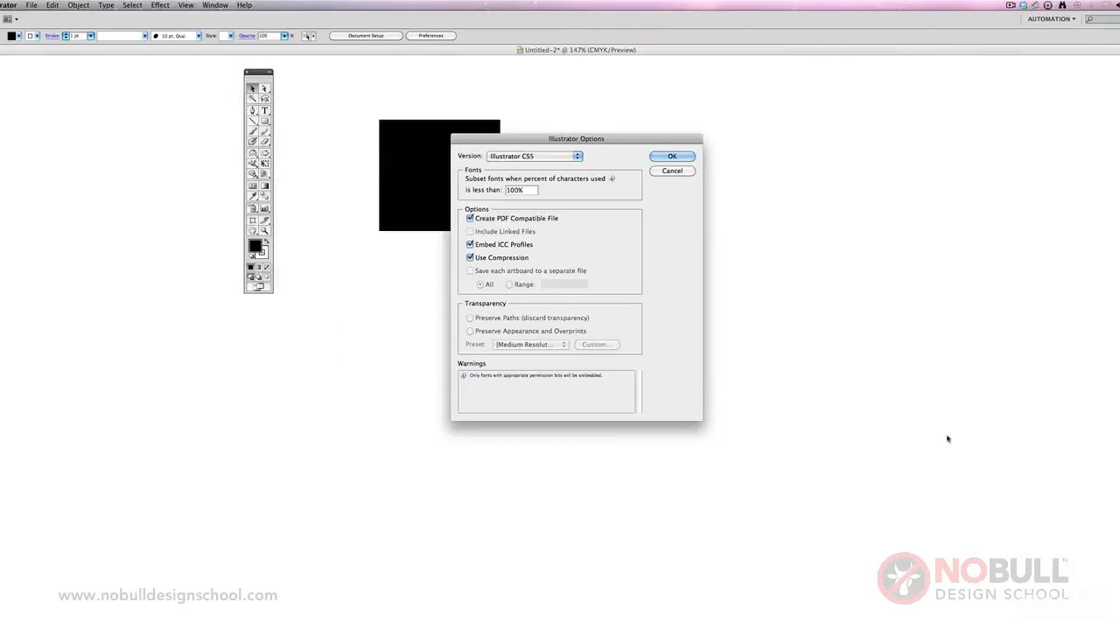
Keep Illustrator CS5 as the file version and accept the Illustrator save options.
click(523, 157)
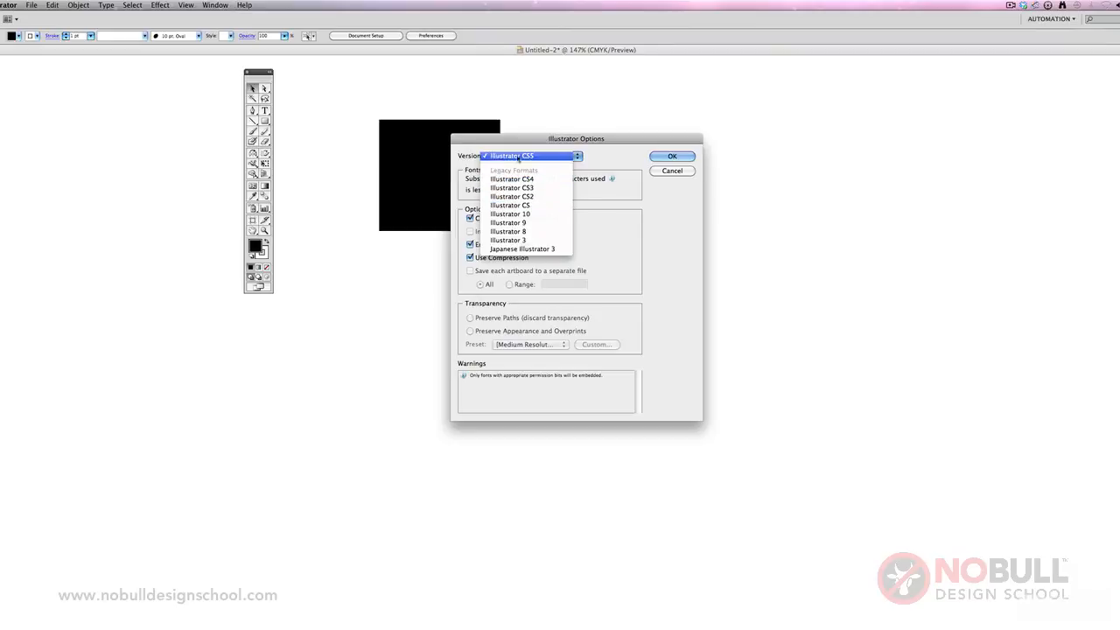
click(519, 156)
click(672, 157)
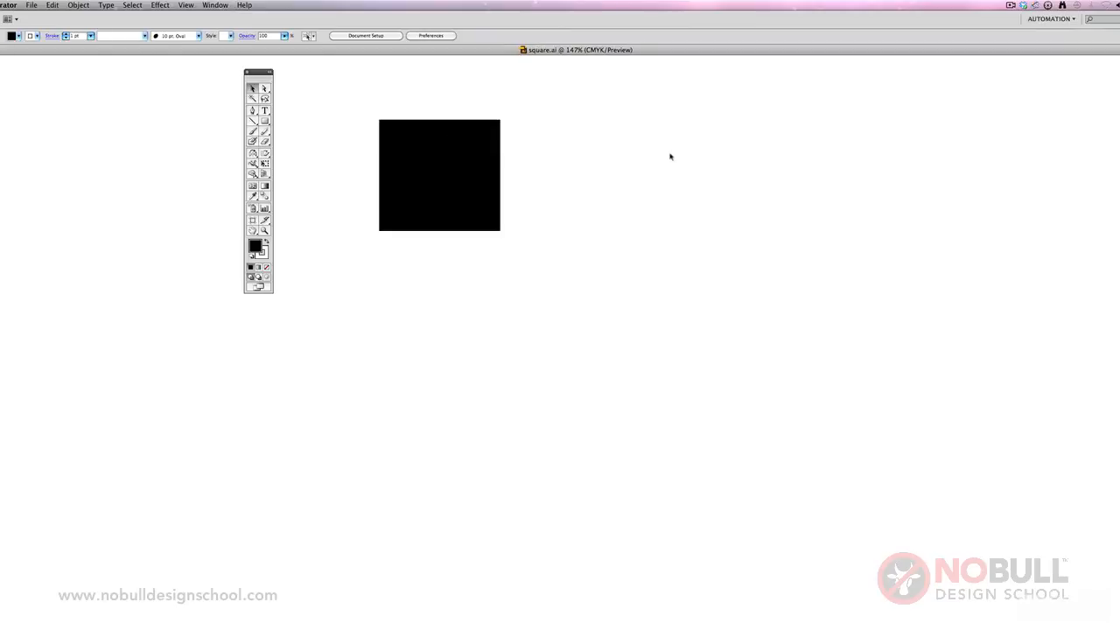
Save the document again as square.eps in Illustrator EPS format, accepting the CS5 EPS version and transparent TIFF preview.
click(32, 5)
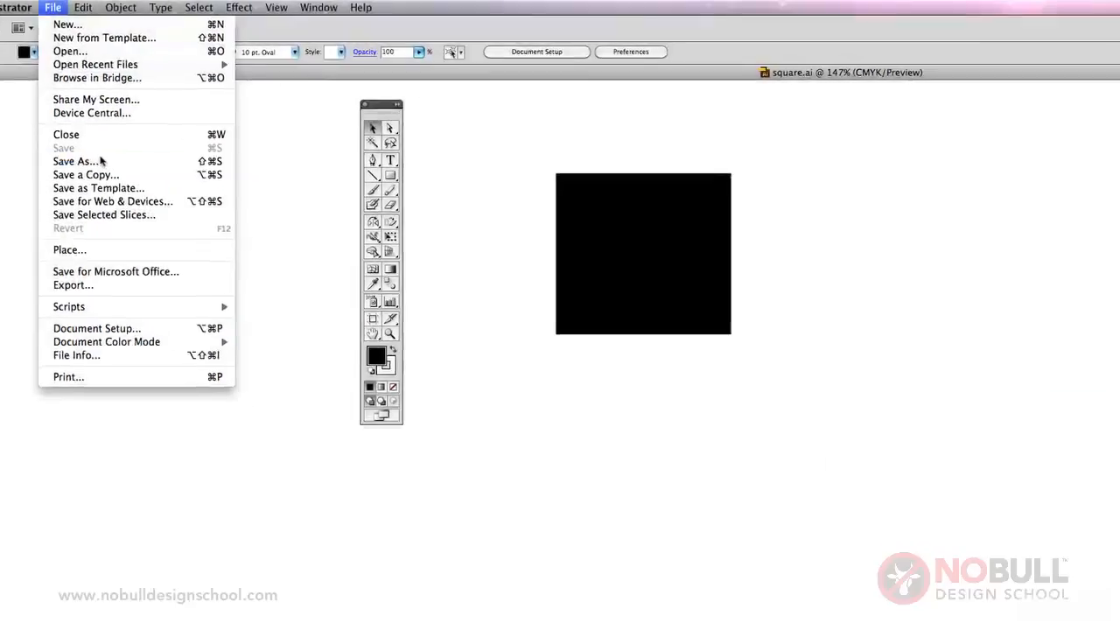
click(123, 166)
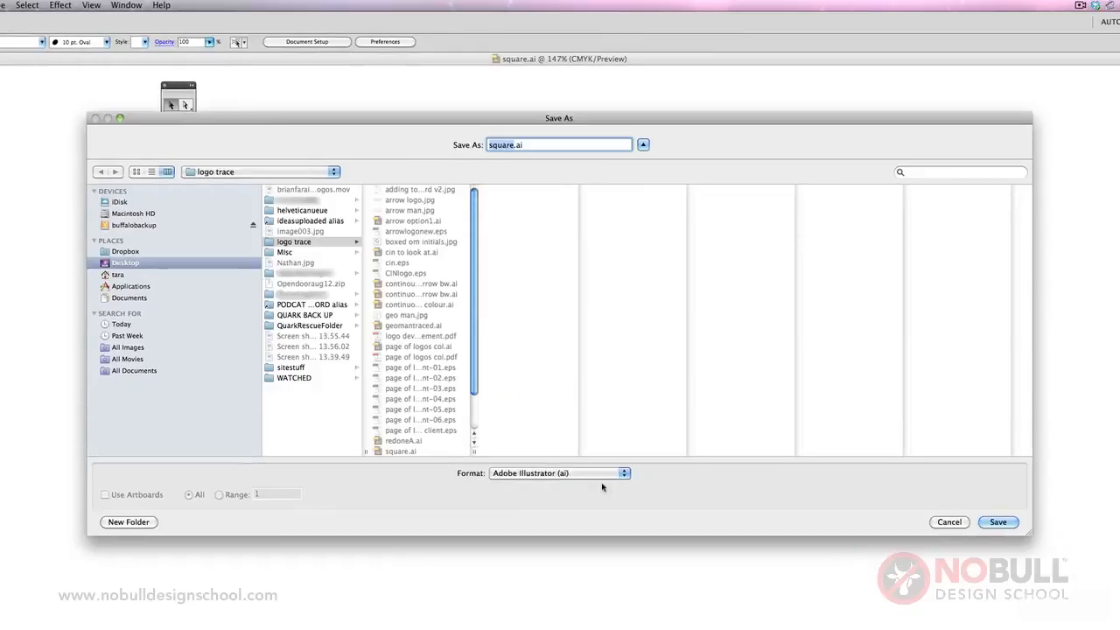
click(580, 477)
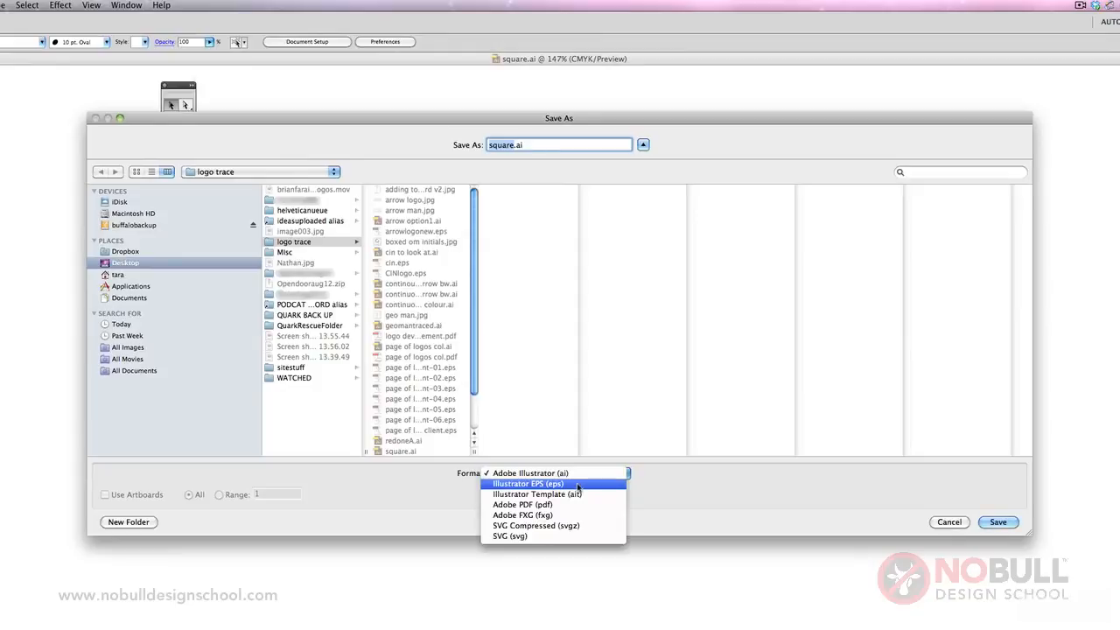
click(581, 486)
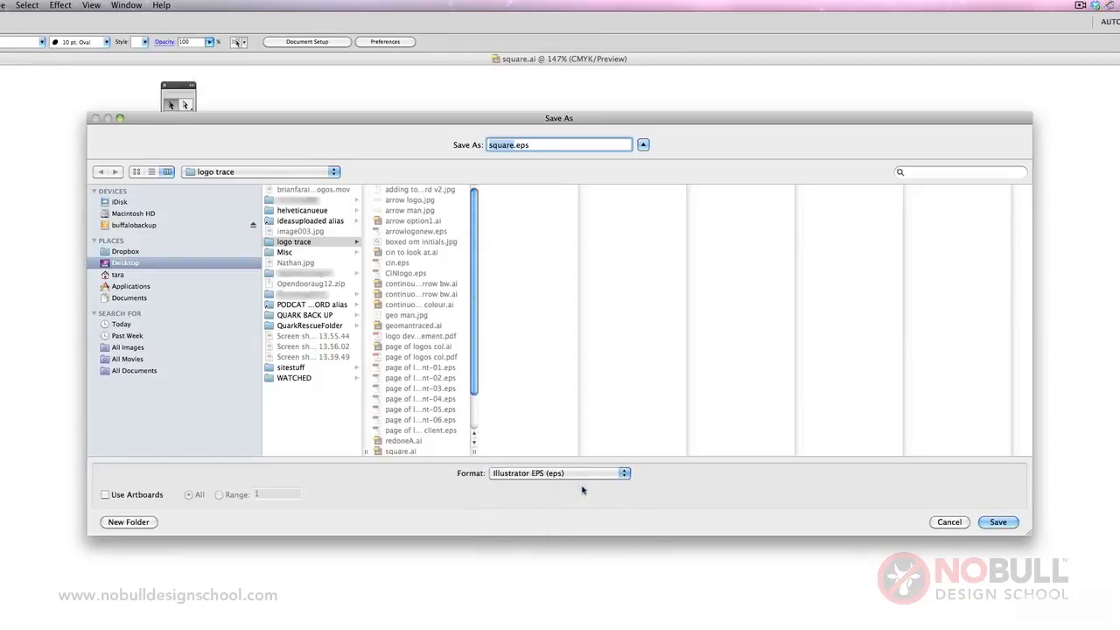
click(998, 521)
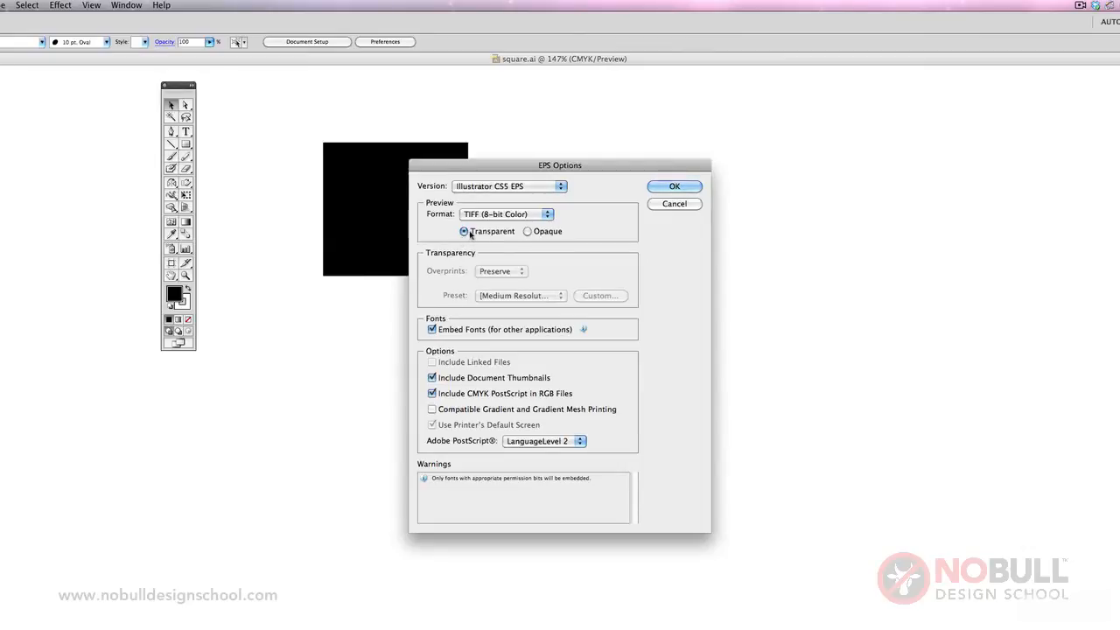
click(672, 186)
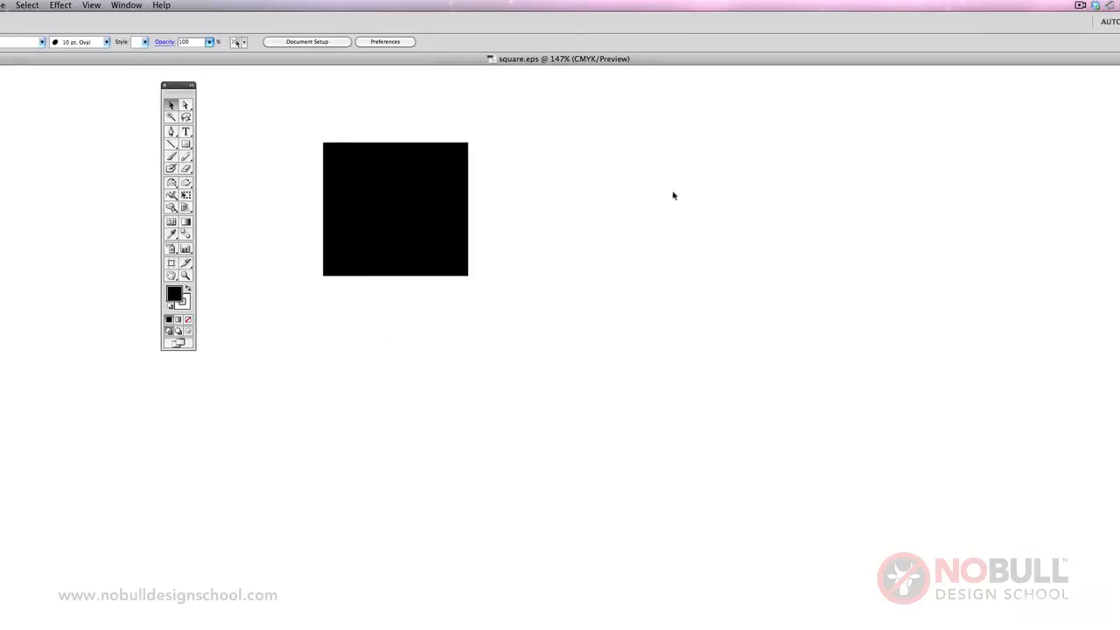